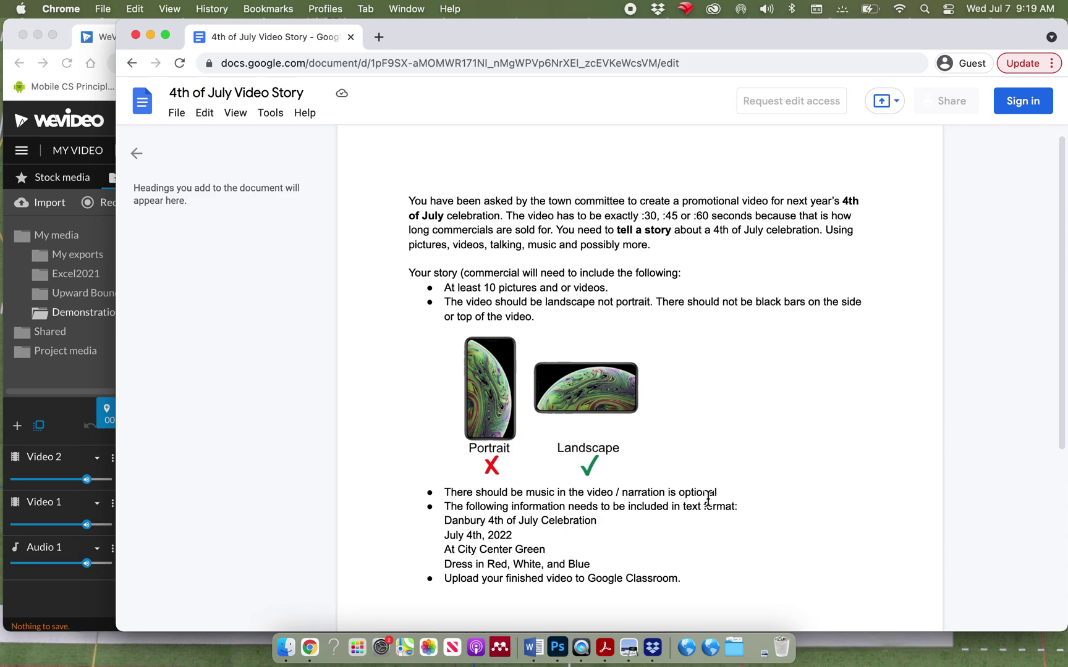
# Read the 4th of July video assignment in Google Docs, then bring the blank WeVideo project forward
pyautogui.click(669, 496)
pyautogui.click(621, 493)
pyautogui.click(66, 414)
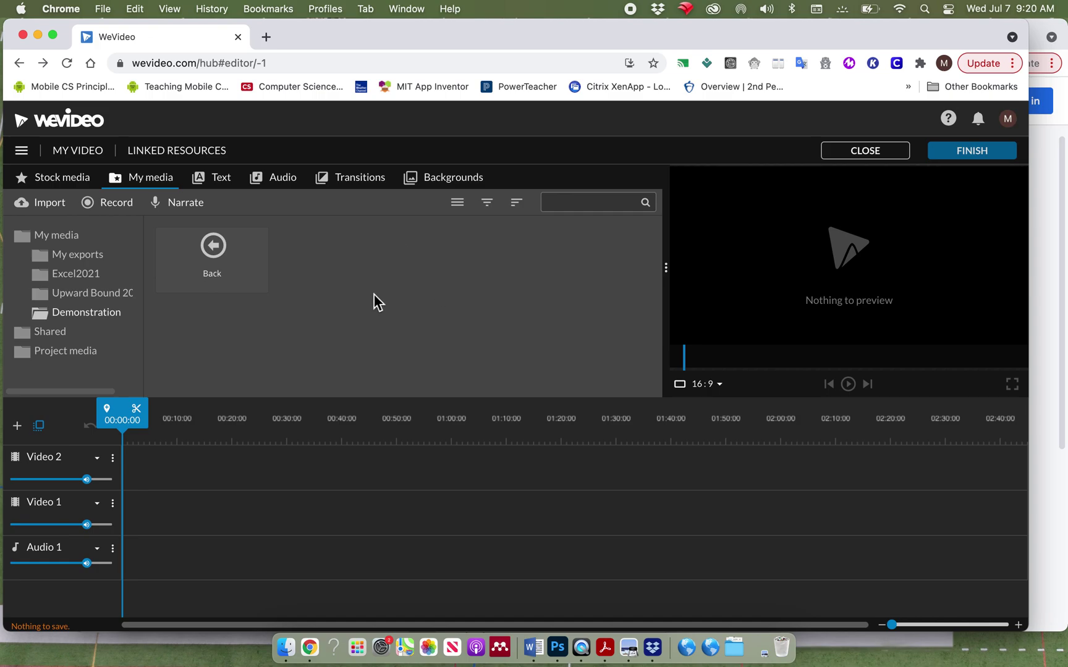
pyautogui.click(72, 192)
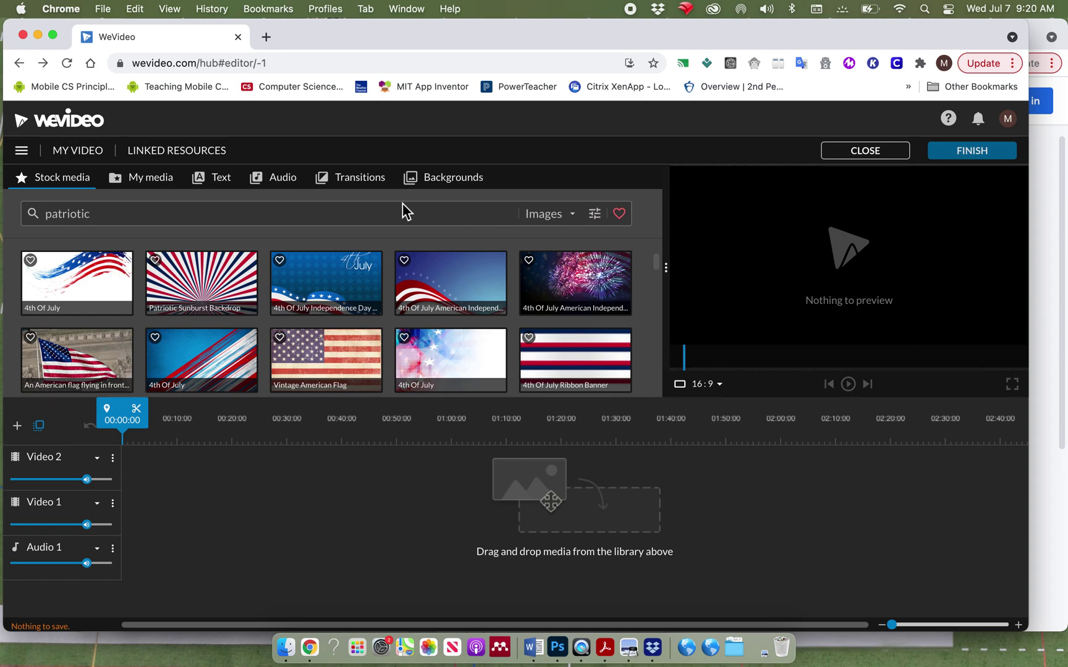
pyautogui.click(235, 211)
pyautogui.press('super+a')
pyautogui.press('BackSpace')
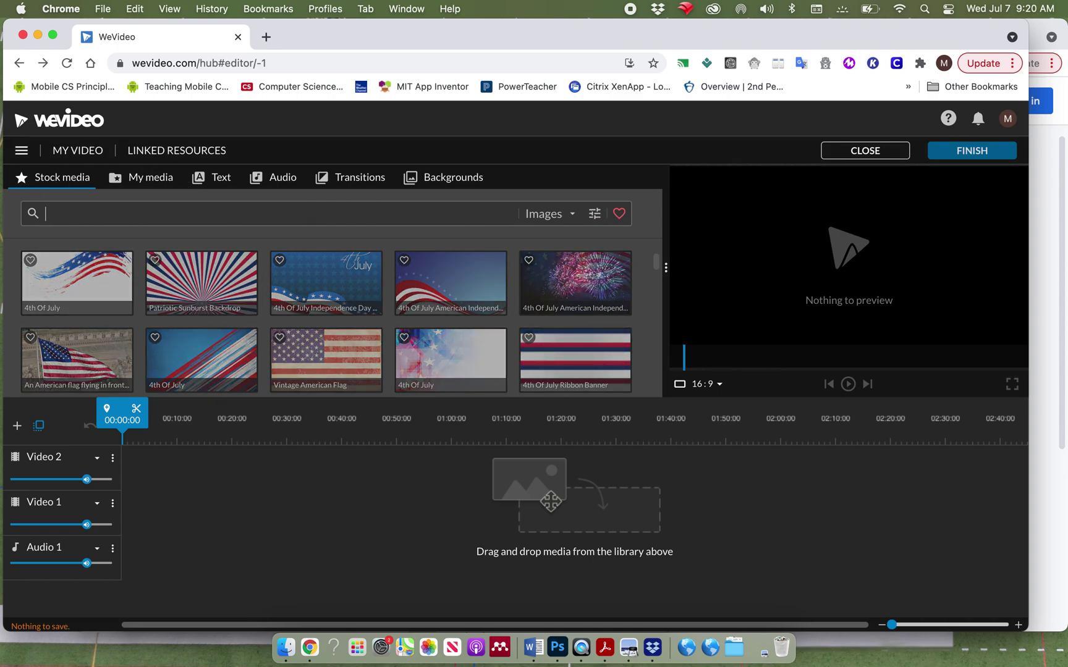
pyautogui.click(572, 214)
pyautogui.click(575, 222)
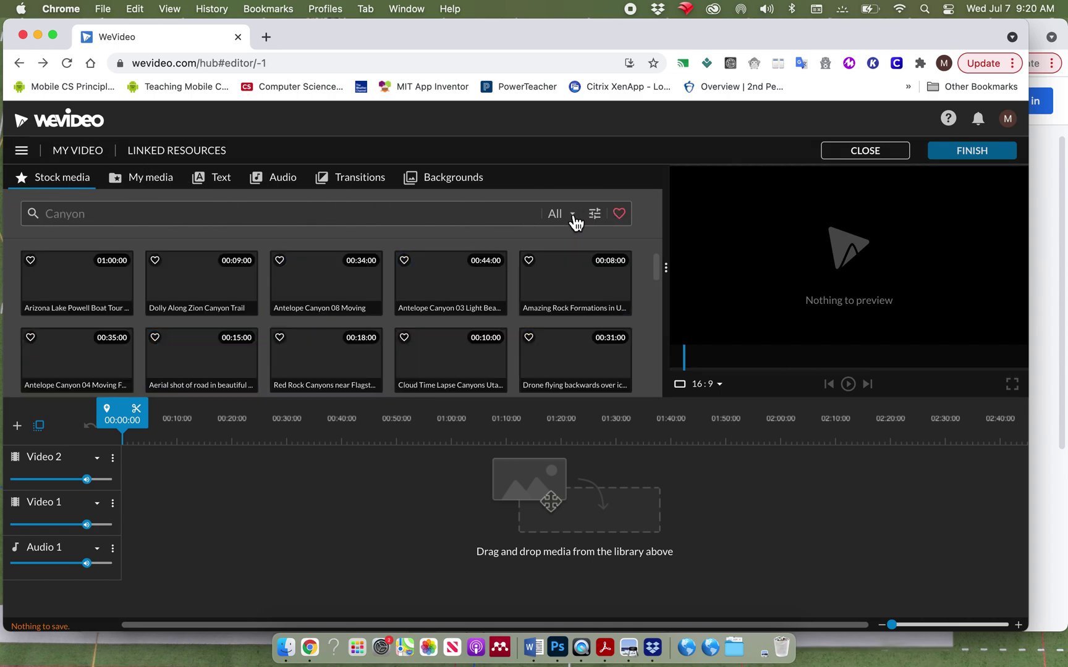
pyautogui.click(573, 218)
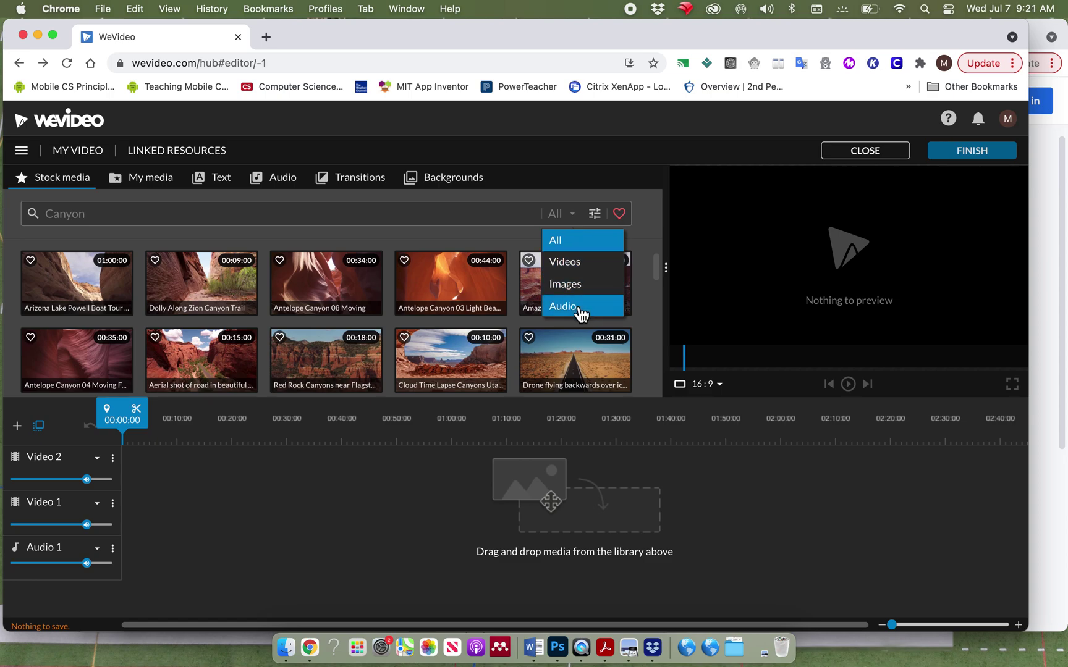
pyautogui.click(163, 186)
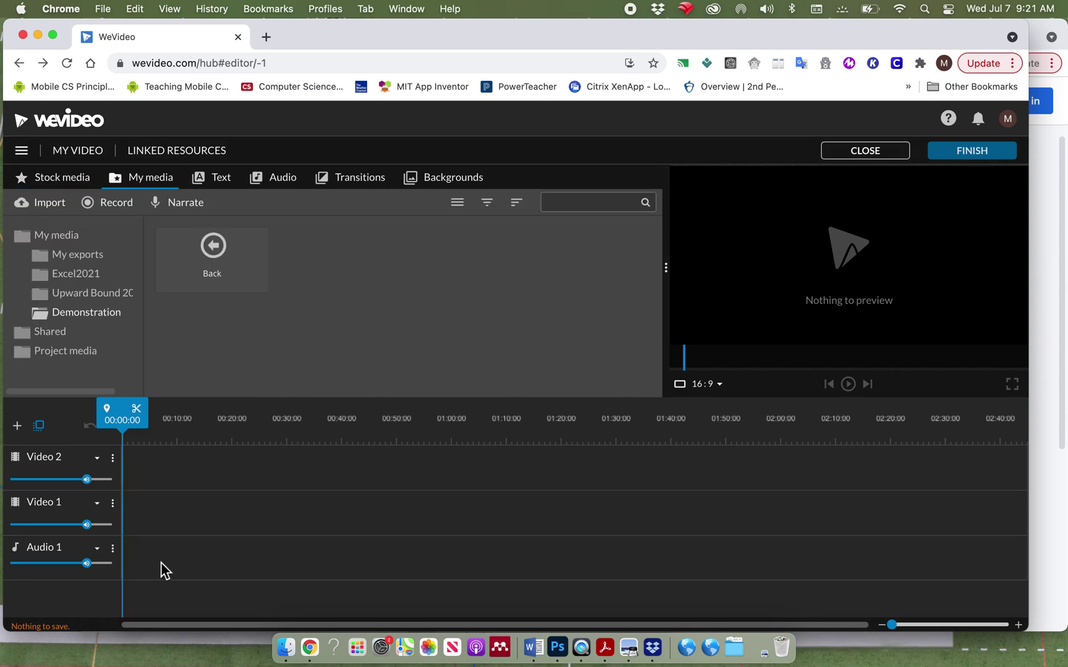
pyautogui.click(227, 184)
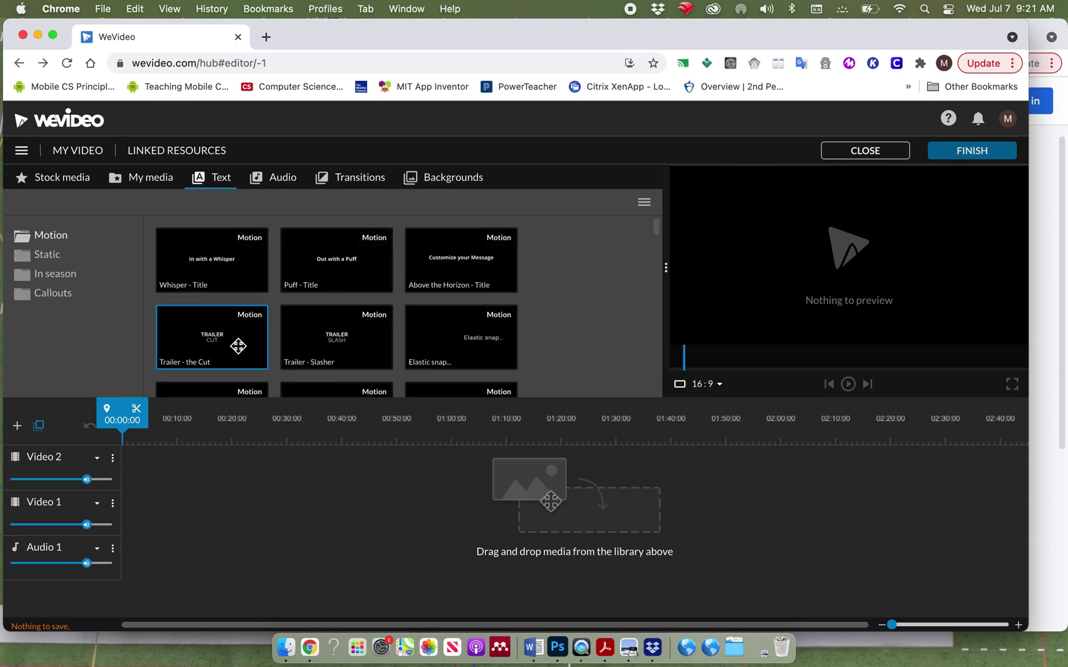
pyautogui.scroll(-10, 545, 328)
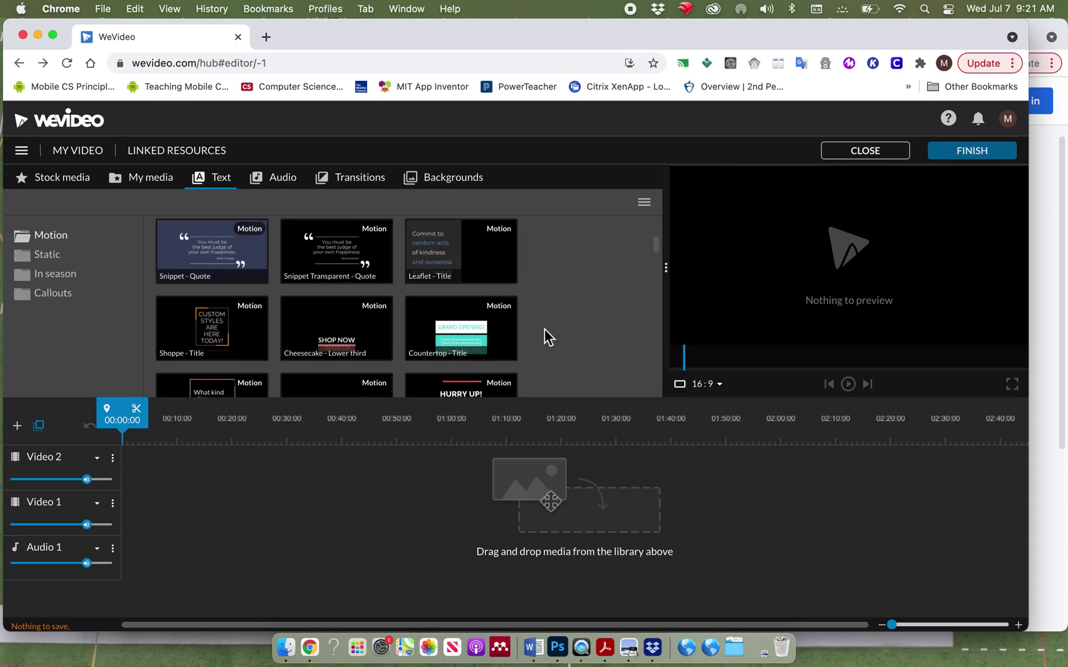
pyautogui.scroll(-10, 545, 329)
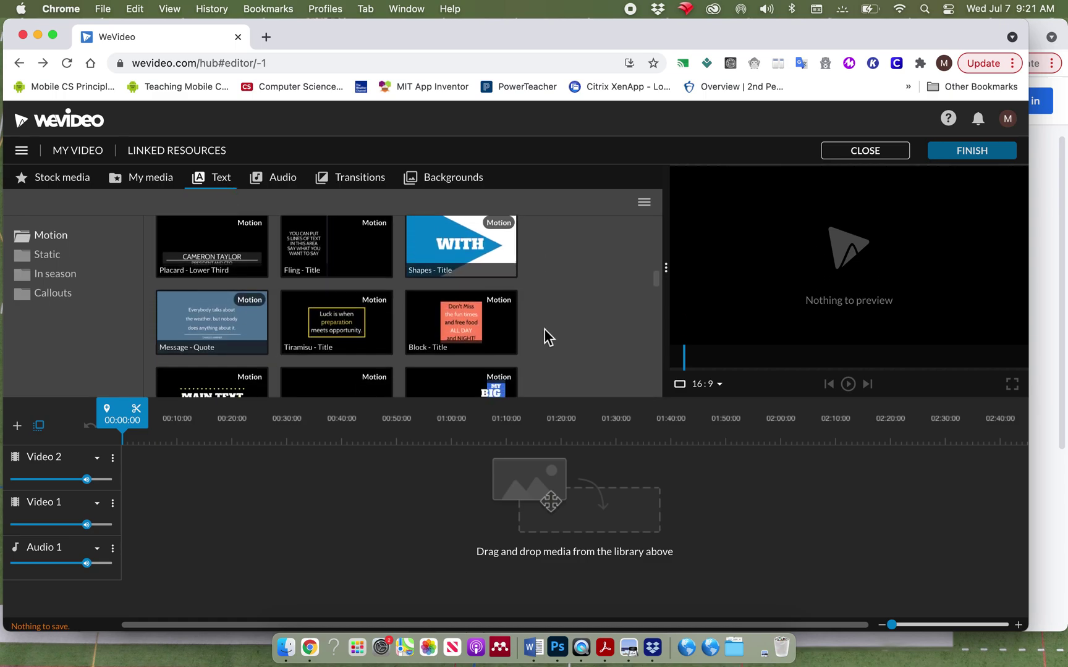
pyautogui.scroll(-3, 545, 329)
pyautogui.scroll(20, 545, 329)
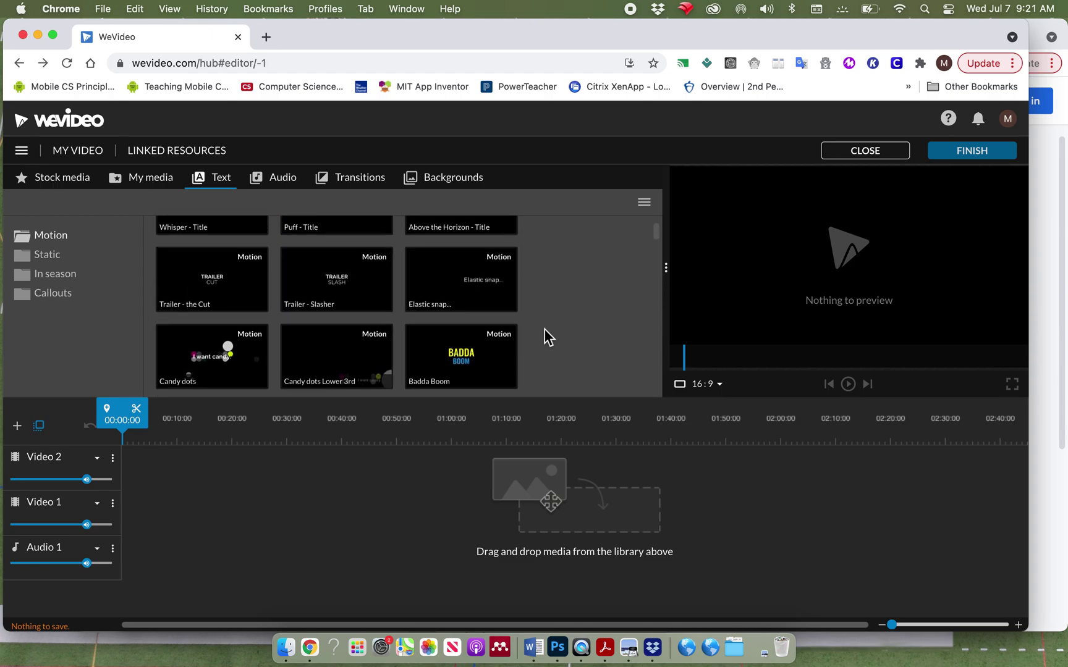
pyautogui.click(283, 180)
pyautogui.scroll(-10, 606, 292)
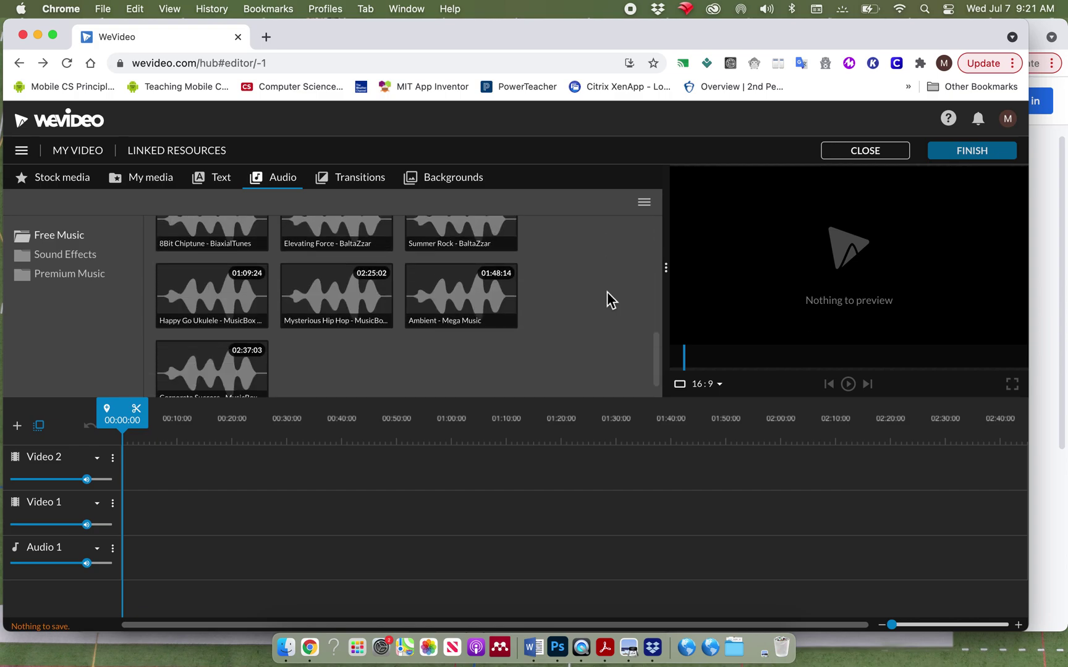
pyautogui.scroll(8, 606, 292)
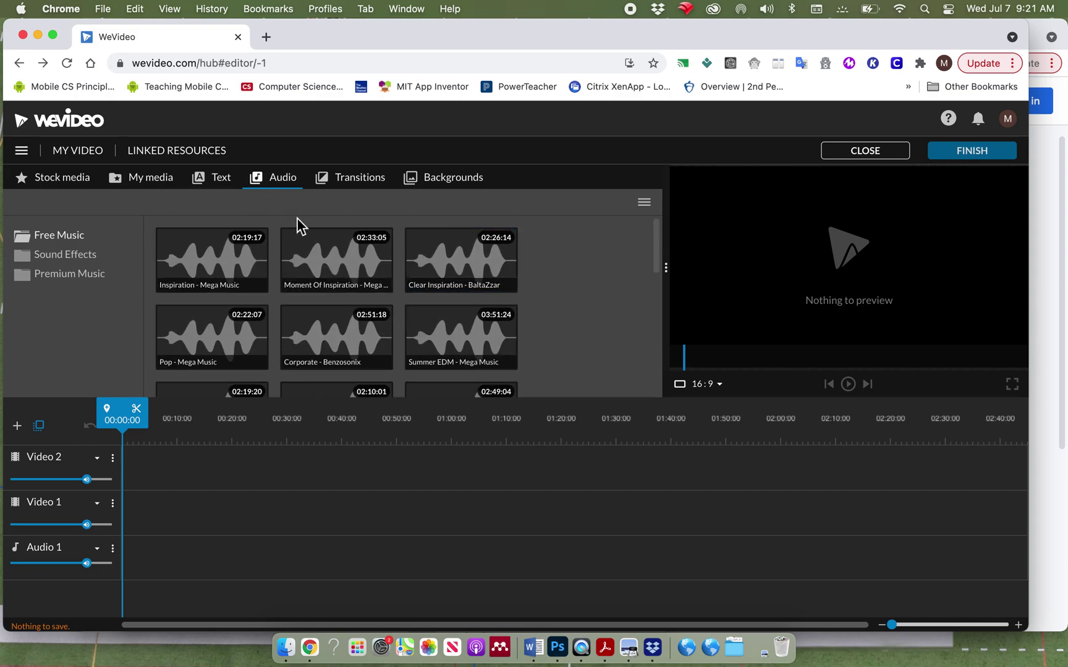
pyautogui.click(79, 261)
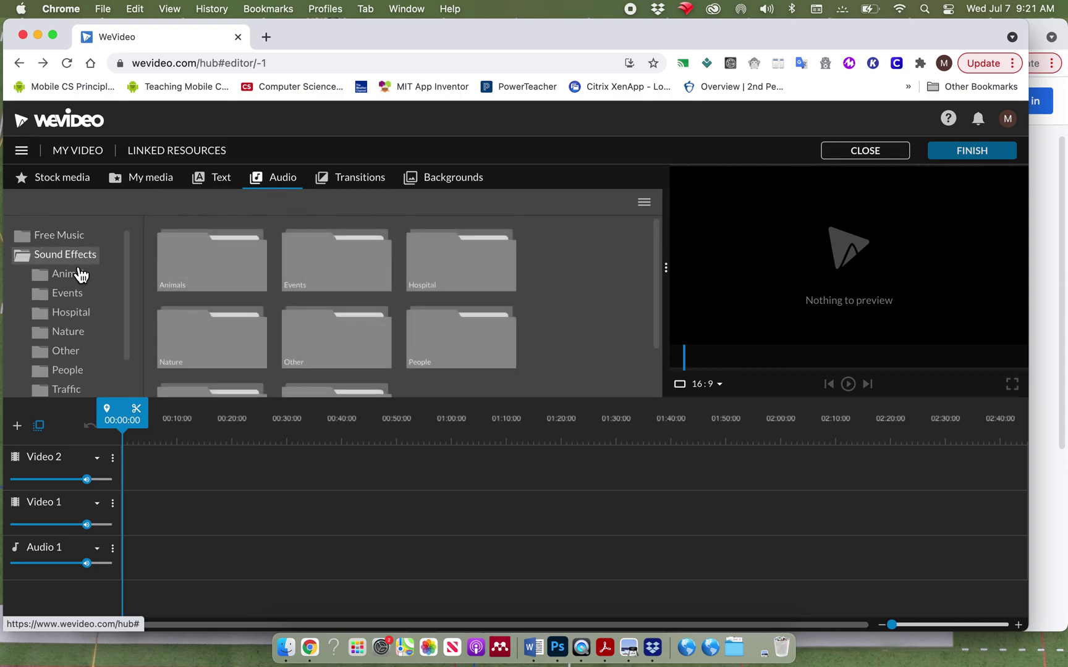
pyautogui.click(75, 240)
pyautogui.click(69, 255)
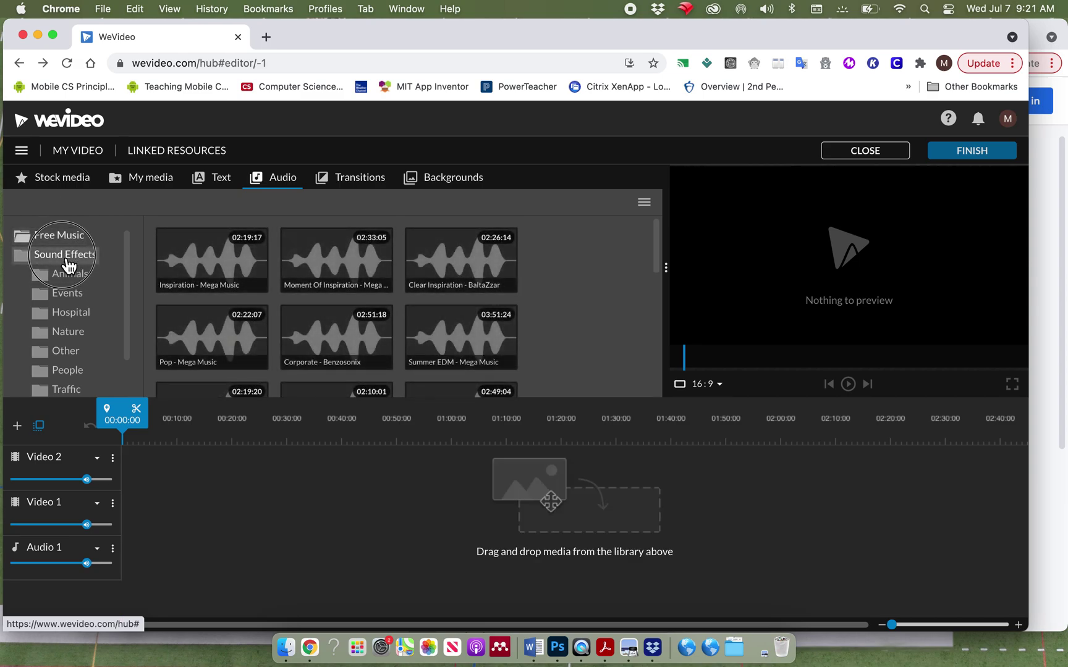
pyautogui.click(71, 275)
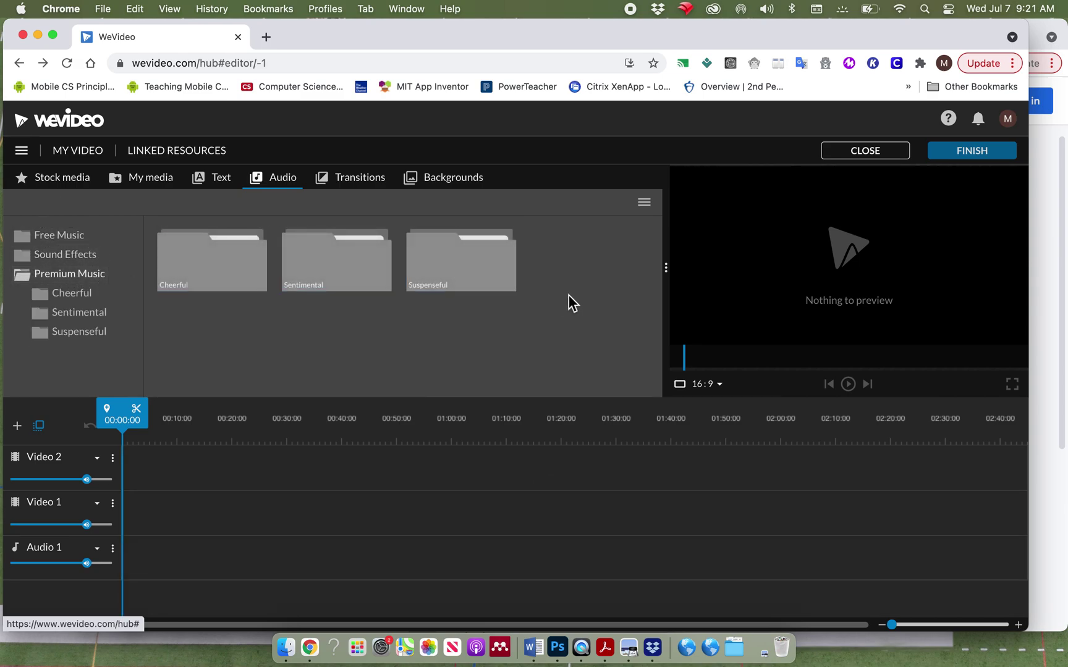
pyautogui.click(368, 185)
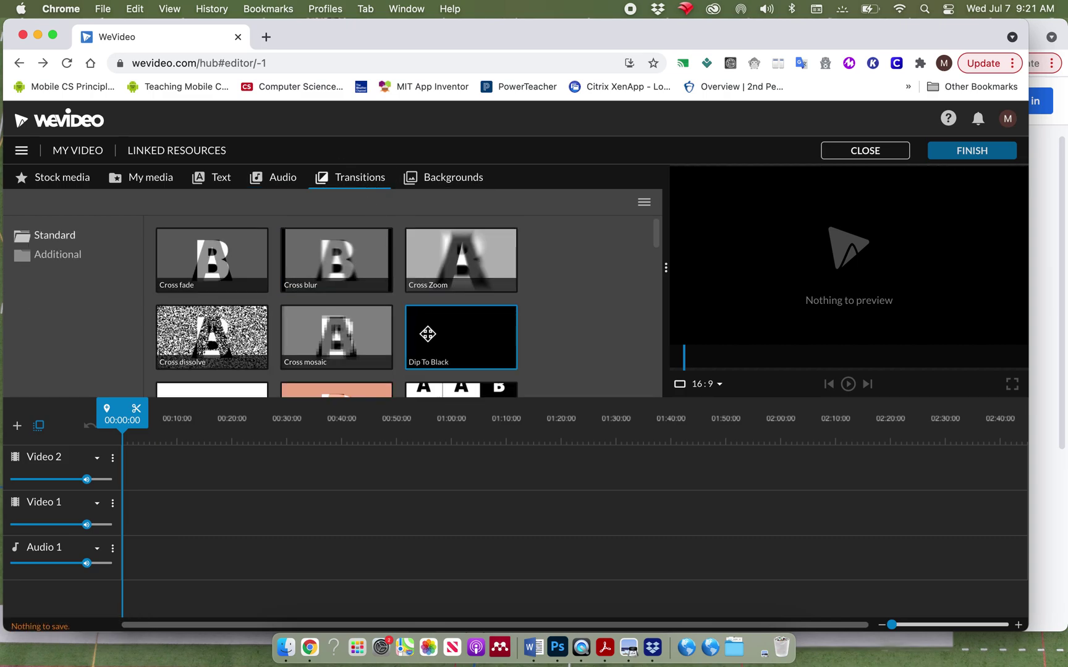
pyautogui.scroll(-5, 427, 334)
pyautogui.scroll(-4, 428, 334)
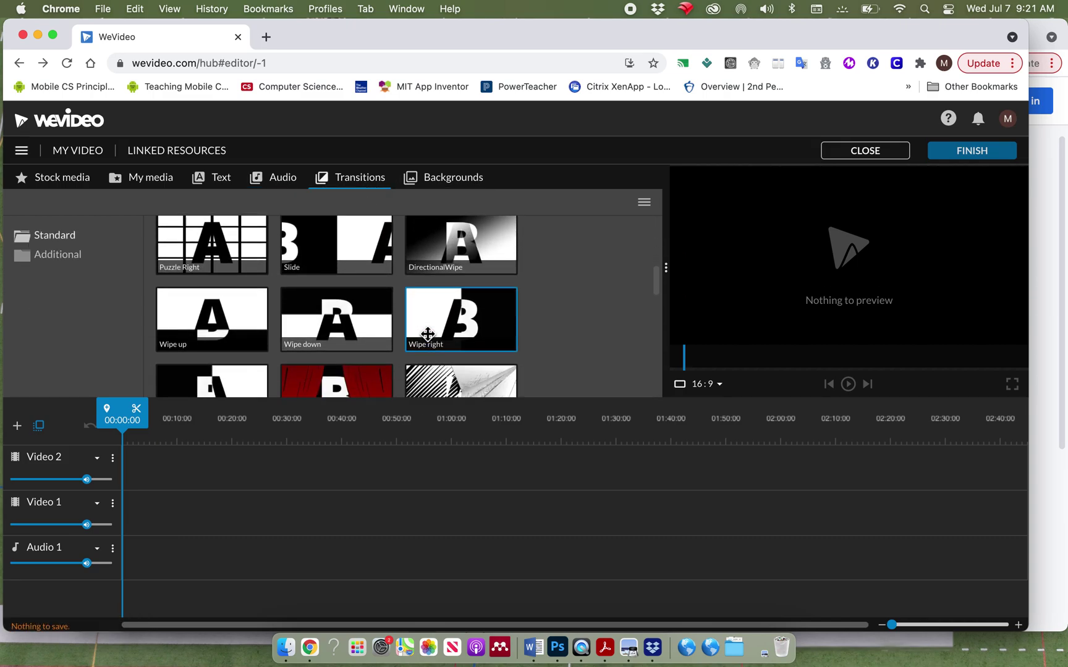
pyautogui.scroll(8, 428, 334)
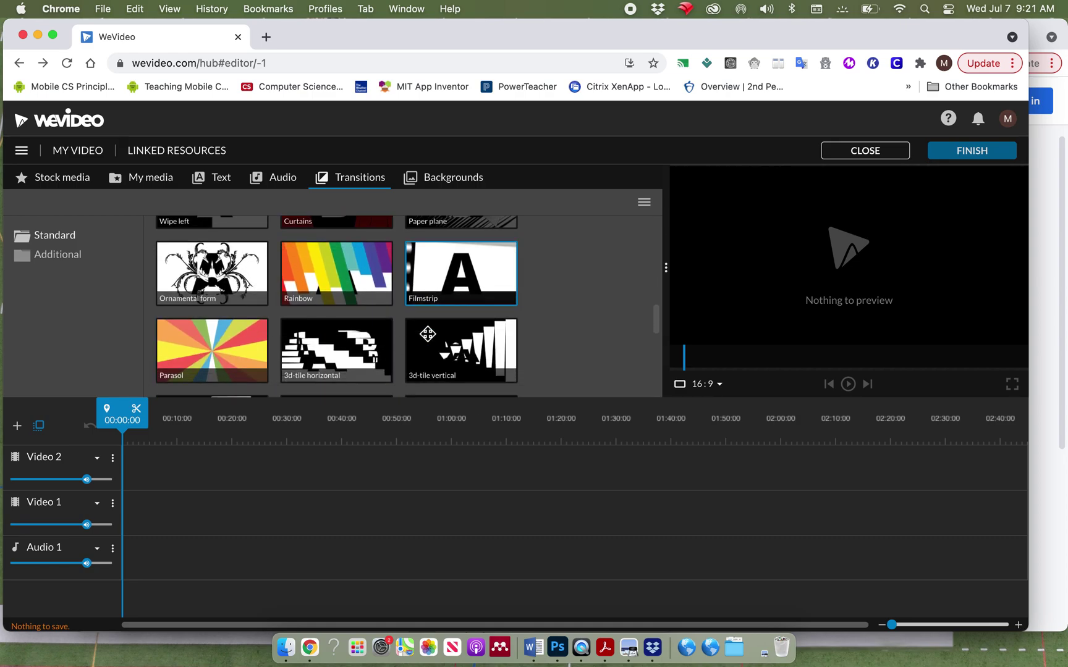
pyautogui.scroll(3, 427, 334)
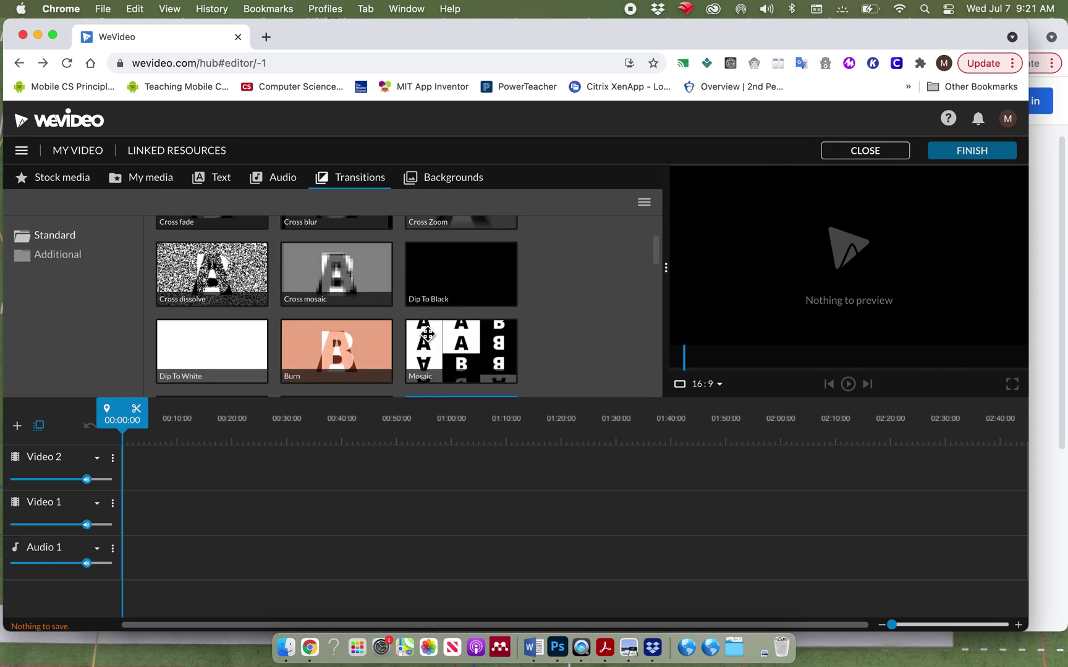
pyautogui.click(479, 191)
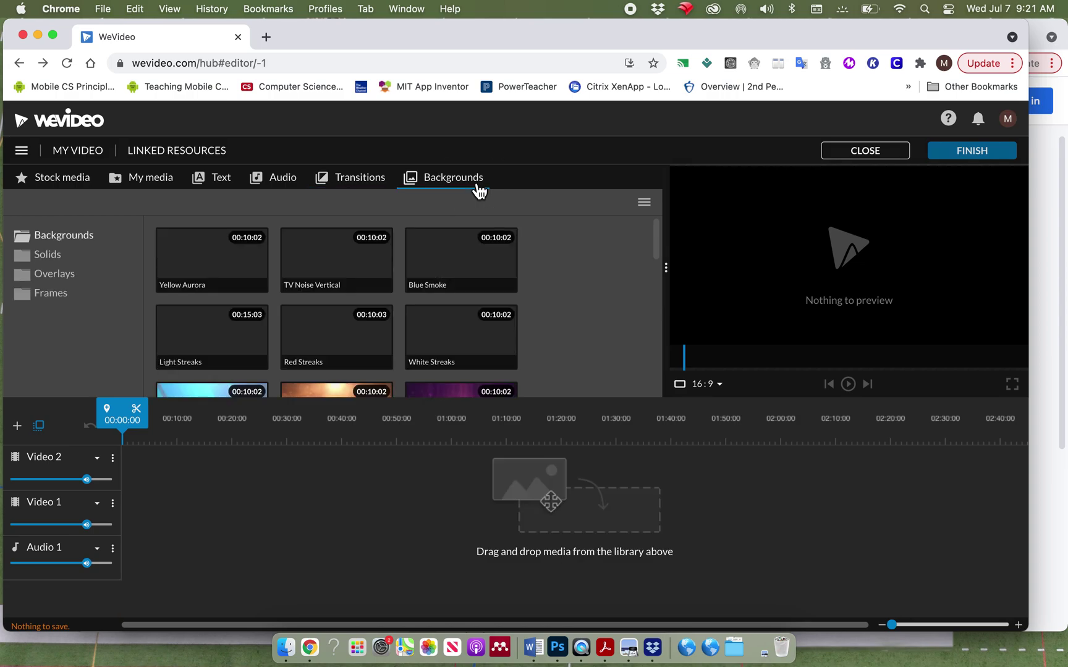
pyautogui.scroll(-10, 602, 337)
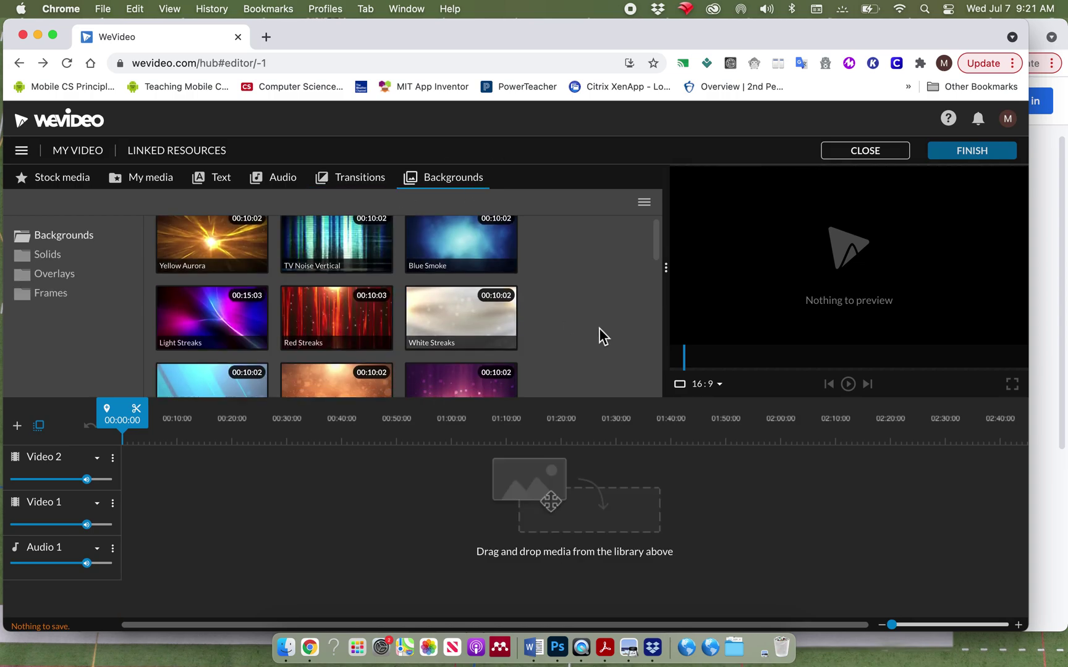
pyautogui.scroll(10, 603, 337)
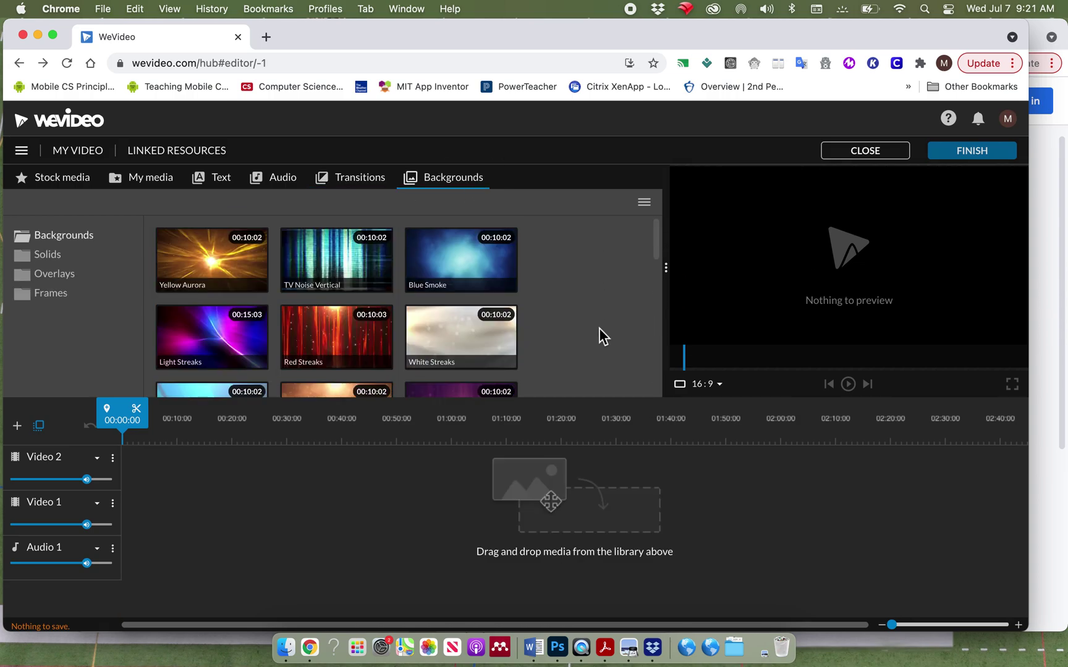
pyautogui.click(150, 184)
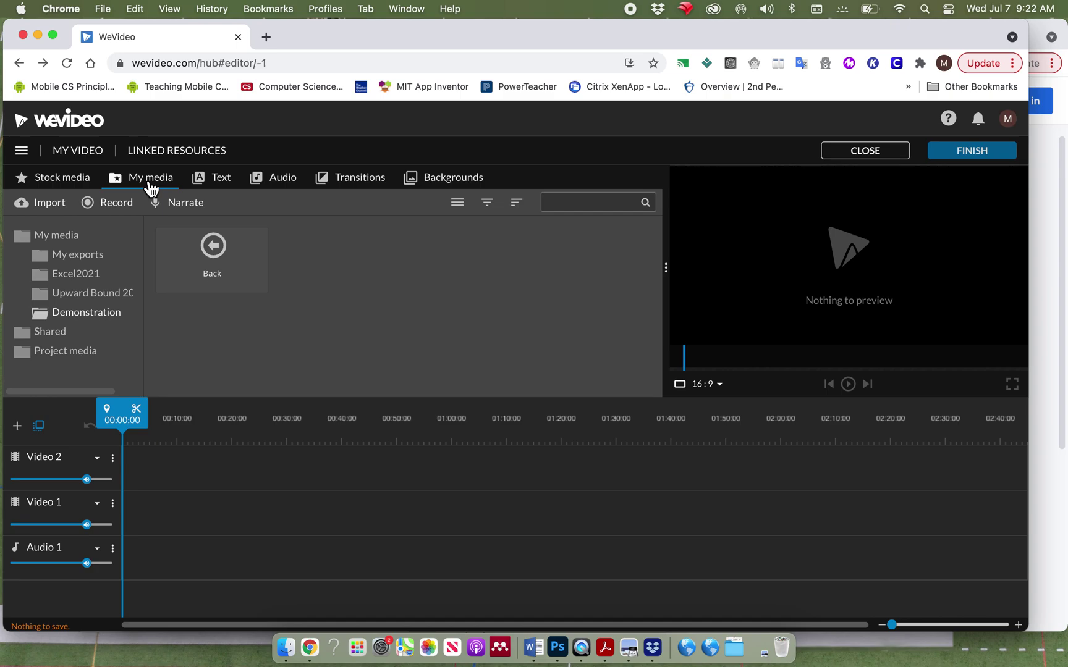
pyautogui.click(294, 185)
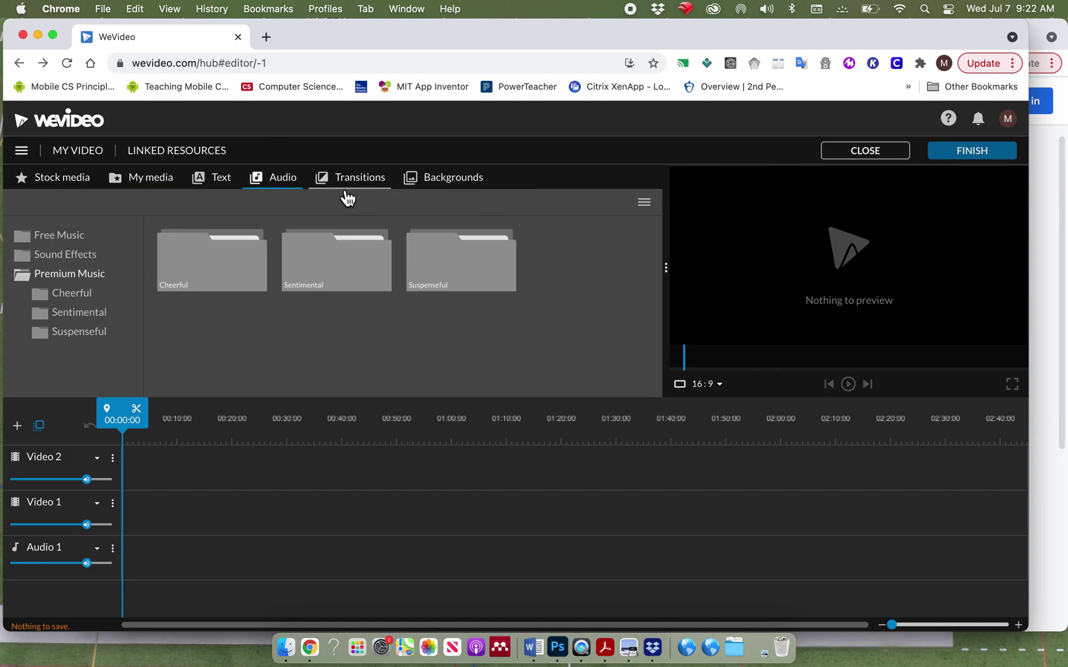
# Search stock media for 'patriotic', limited to audio results only
pyautogui.click(69, 181)
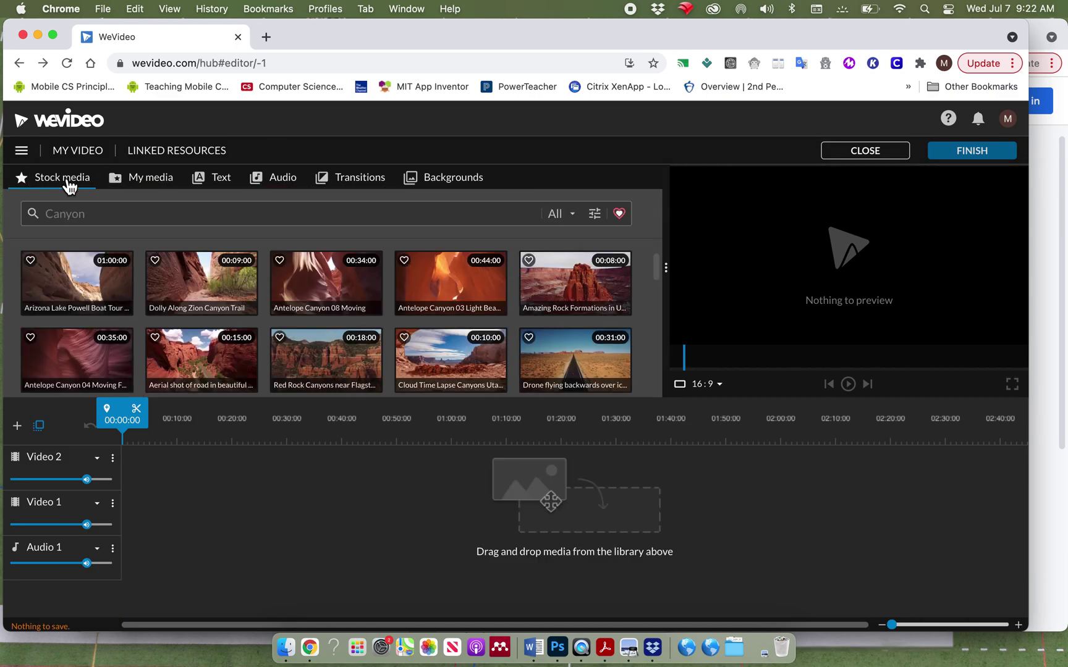
pyautogui.click(578, 224)
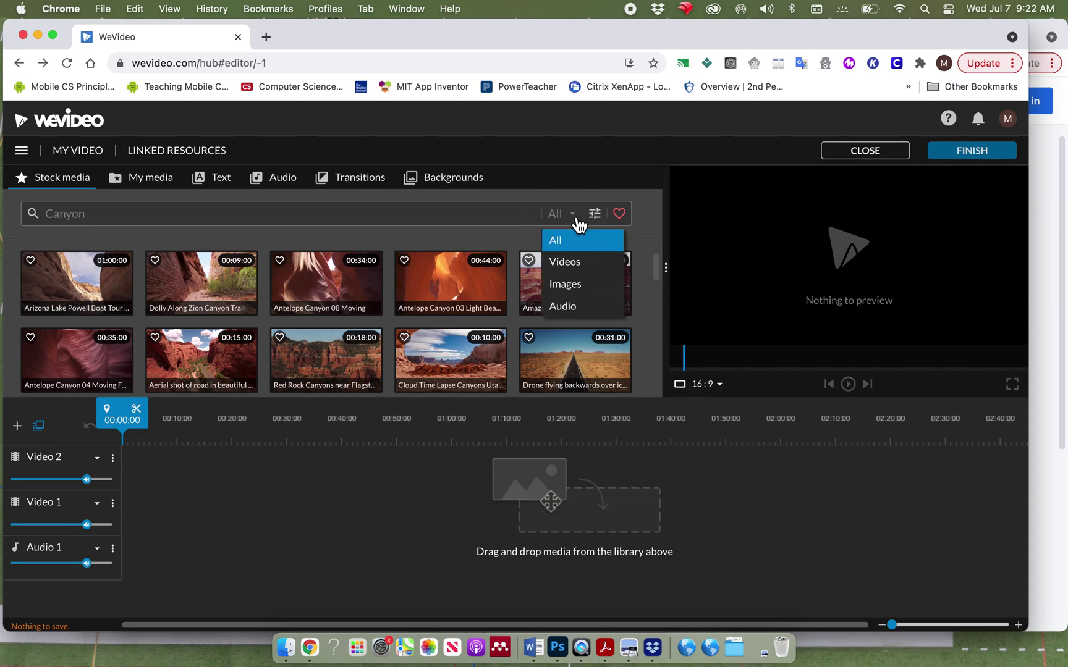
pyautogui.click(563, 307)
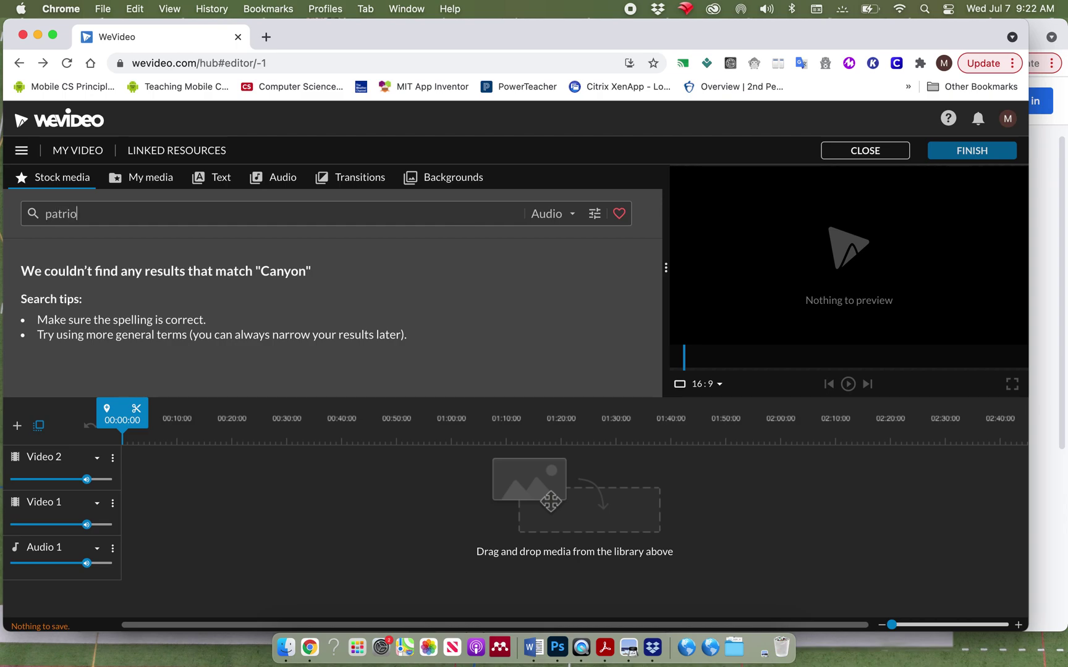
pyautogui.write('patriotic')
pyautogui.press('Return')
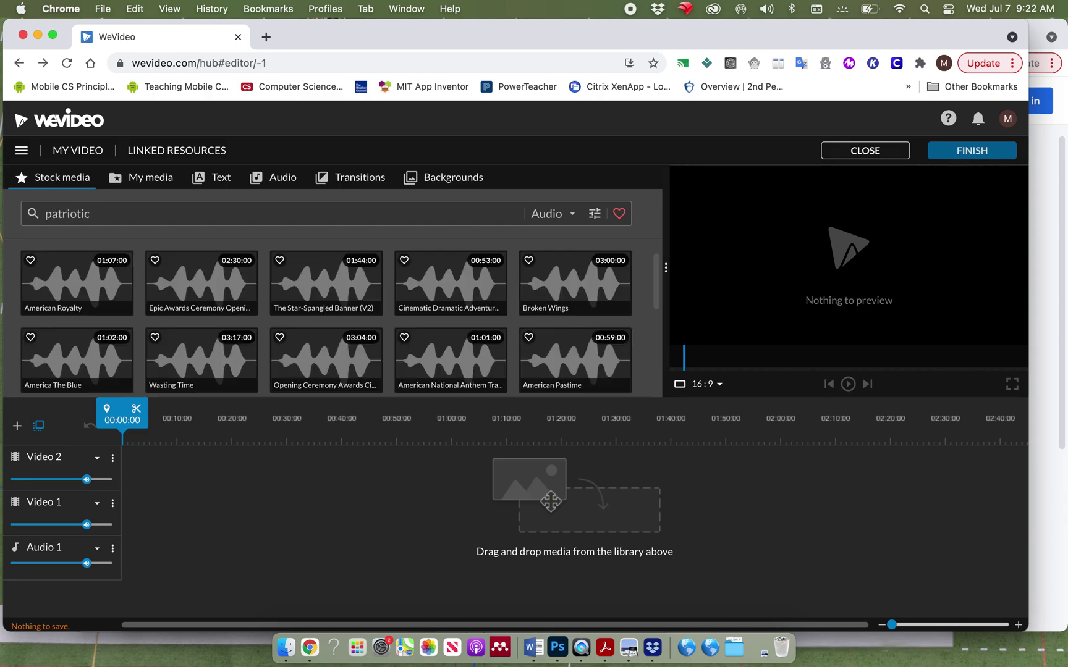
# Preview The Star-Spangled Banner (V2), stop it, and place it on Audio 1
pyautogui.scroll(-3, 374, 284)
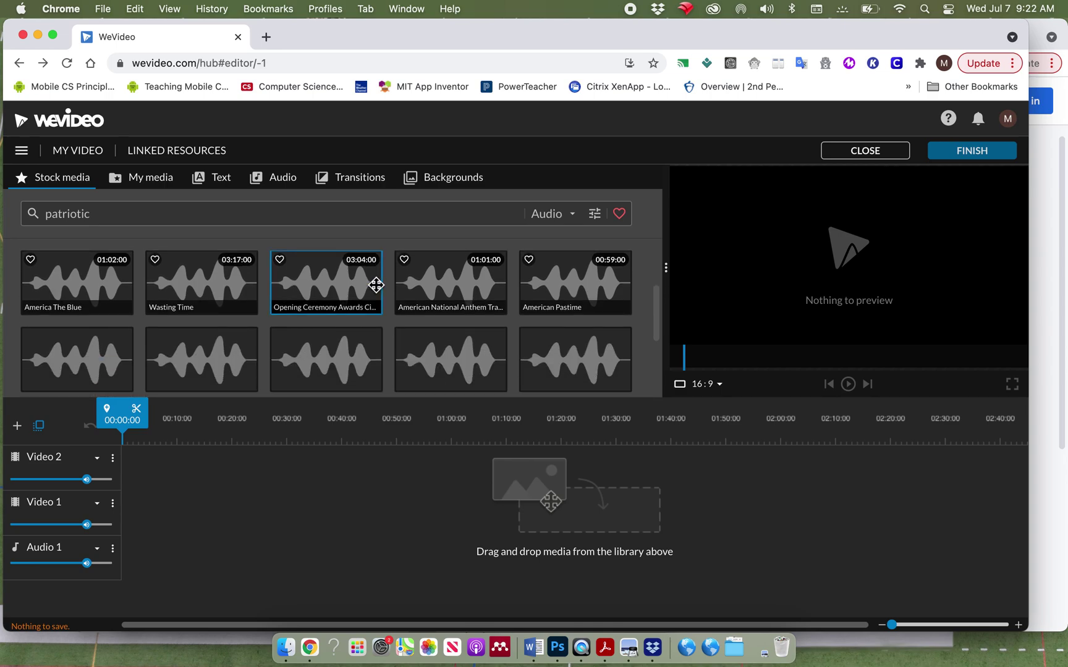
pyautogui.scroll(-1, 376, 285)
pyautogui.scroll(1, 376, 285)
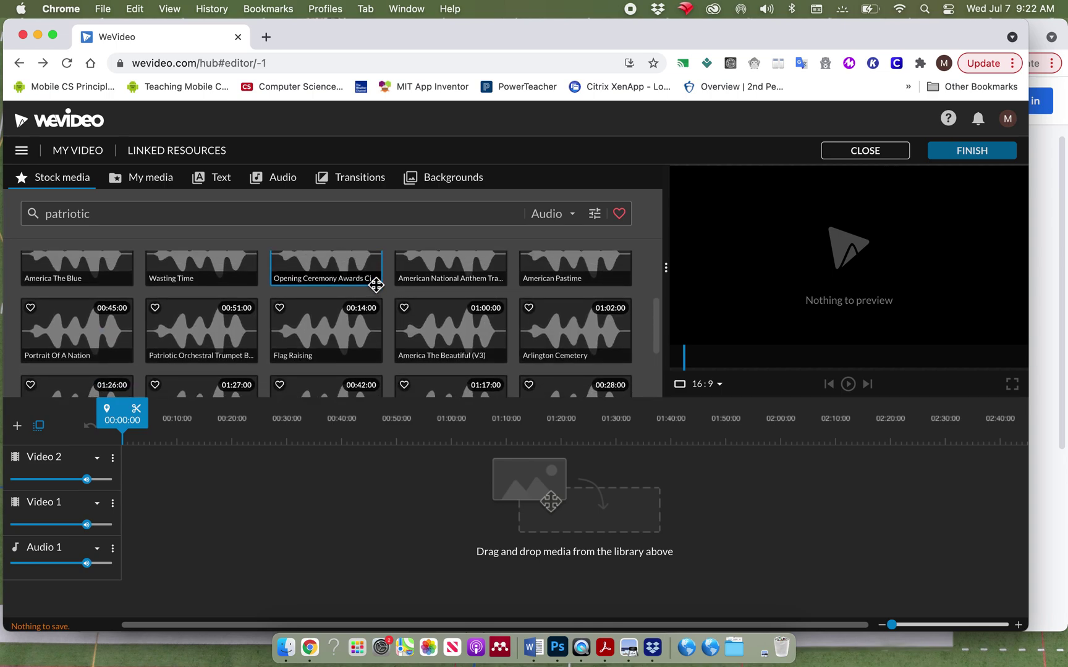
pyautogui.scroll(3, 376, 285)
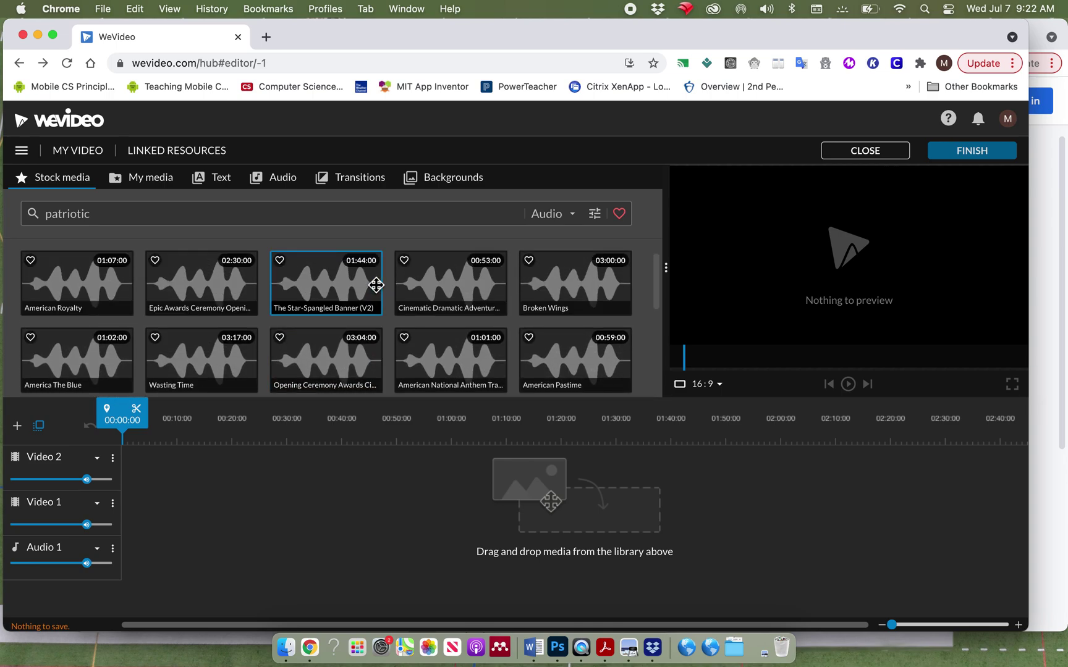
pyautogui.click(302, 296)
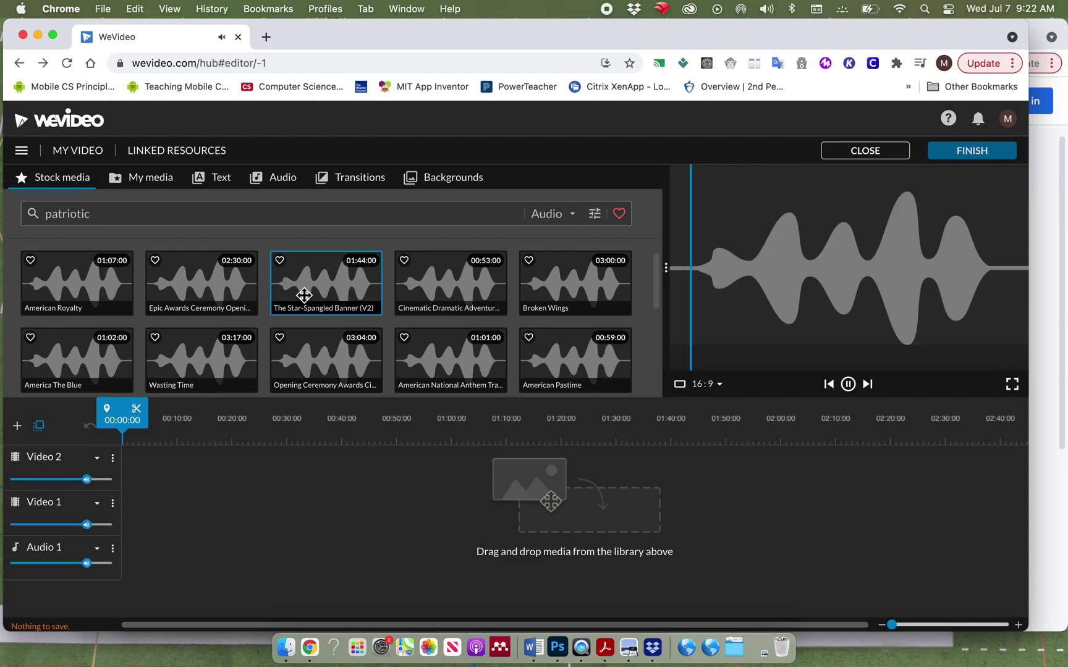
pyautogui.click(849, 385)
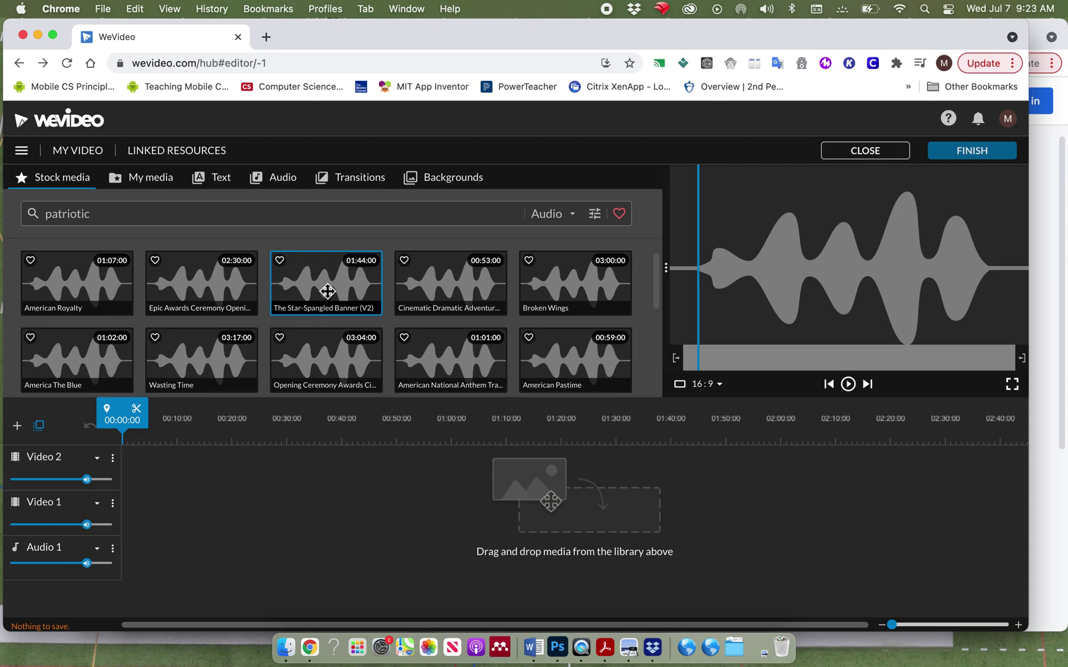
pyautogui.moveTo(328, 292); pyautogui.dragTo(132, 566)
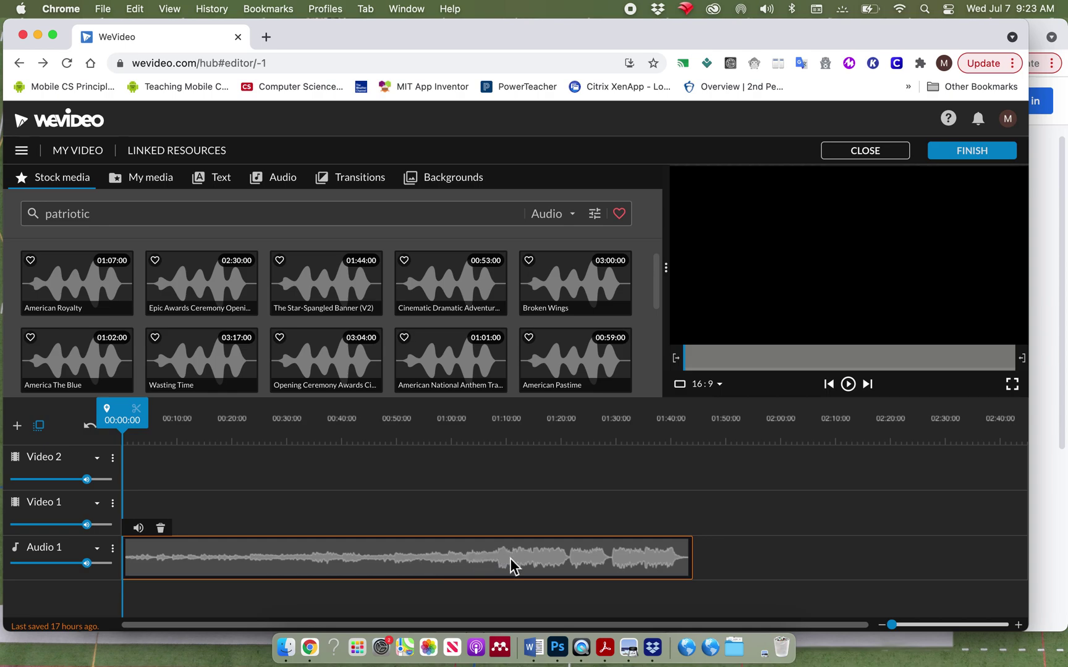
# Play the anthem briefly from about one minute in, then return the playhead to the start
pyautogui.moveTo(490, 419)
pyautogui.mouseDown()
pyautogui.moveTo(102, 409)
pyautogui.moveTo(484, 412)
pyautogui.moveTo(256, 410)
pyautogui.moveTo(468, 411)
pyautogui.moveTo(469, 402)
pyautogui.mouseUp()
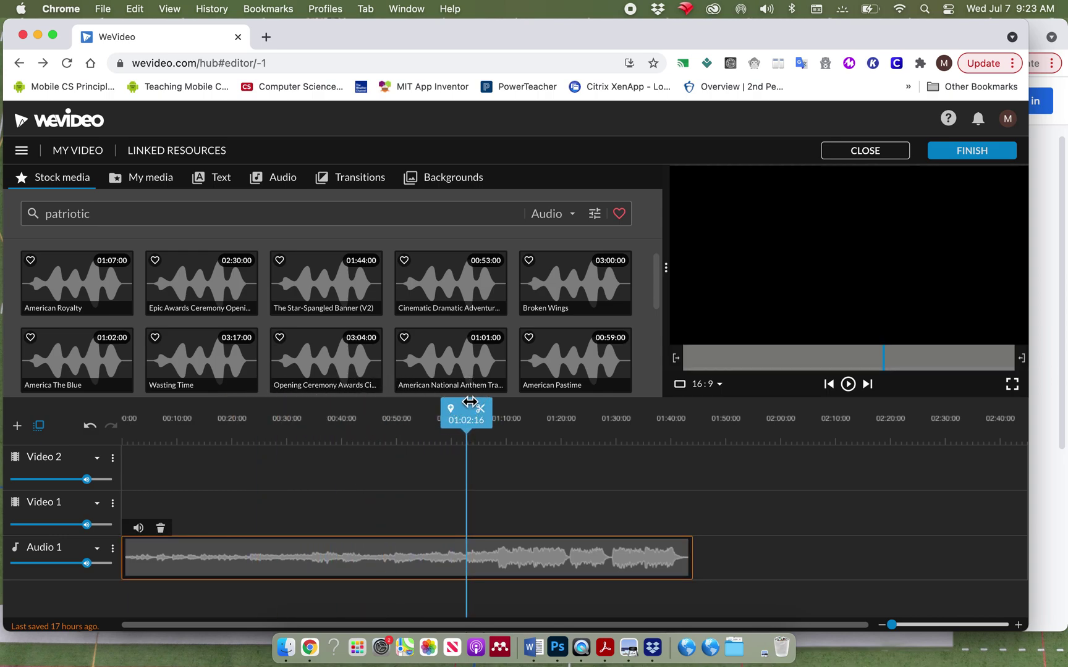
pyautogui.press('space')
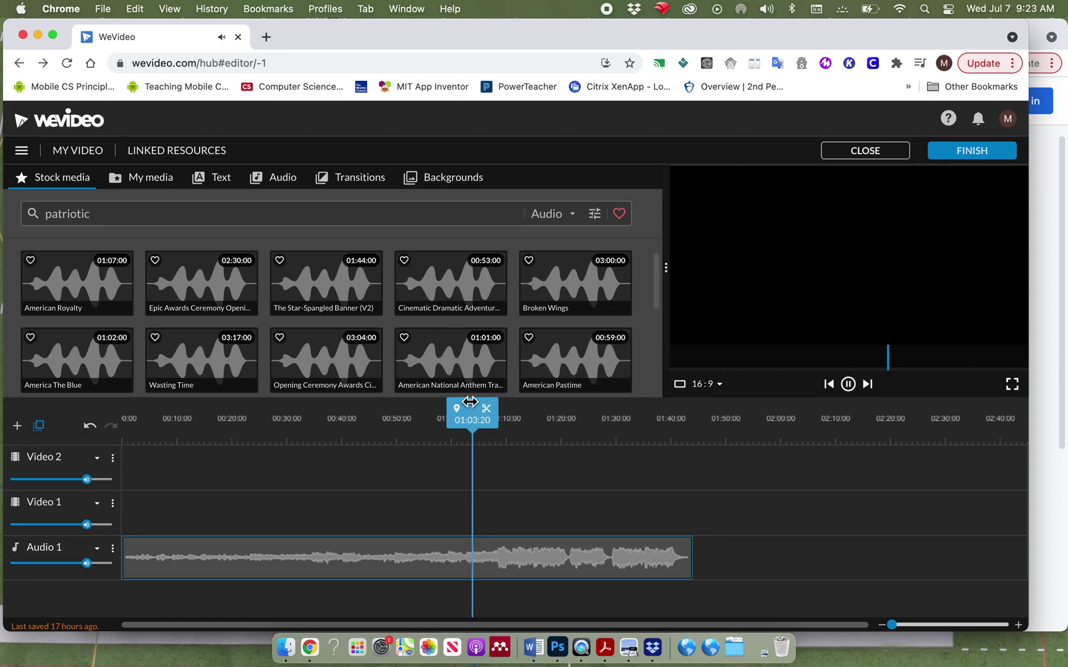
pyautogui.press('space')
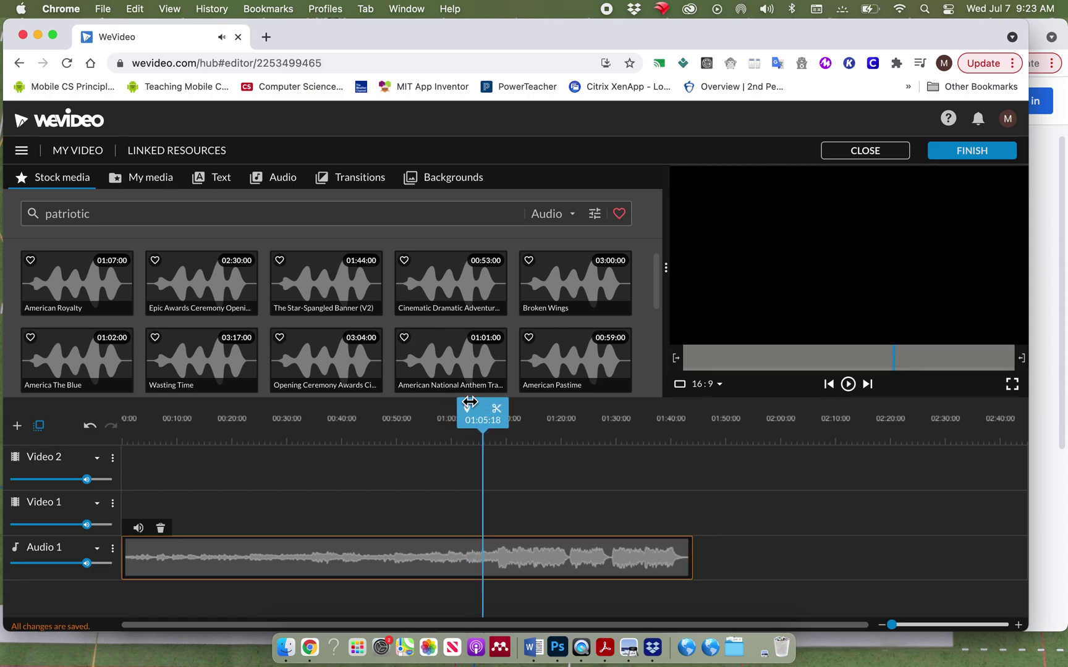
pyautogui.moveTo(492, 420)
pyautogui.mouseDown()
pyautogui.moveTo(263, 420)
pyautogui.moveTo(83, 436)
pyautogui.moveTo(204, 453)
pyautogui.mouseUp()
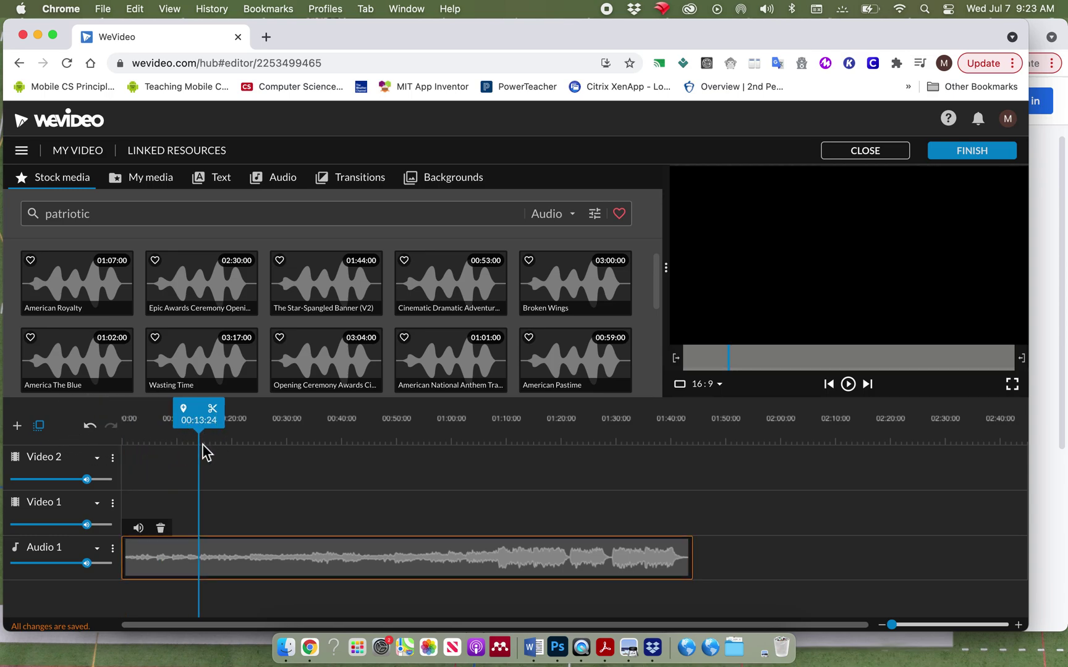
# Trim the anthem clip's start and end down to a short section and play it back
pyautogui.click(127, 557)
pyautogui.moveTo(127, 557); pyautogui.dragTo(90, 535)
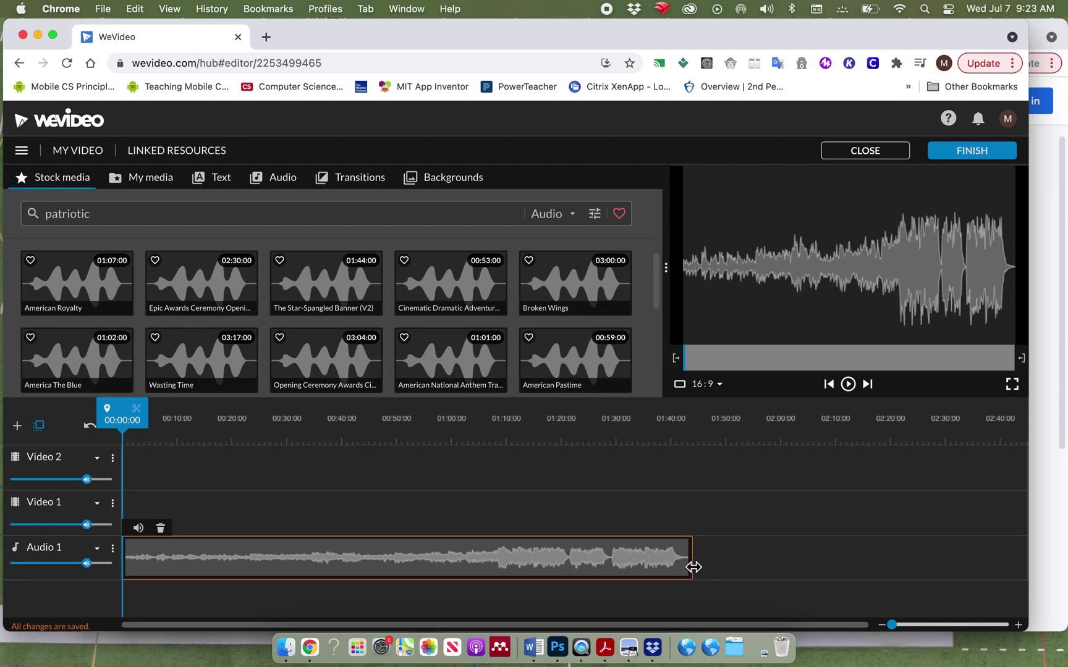
pyautogui.moveTo(693, 567); pyautogui.dragTo(739, 575)
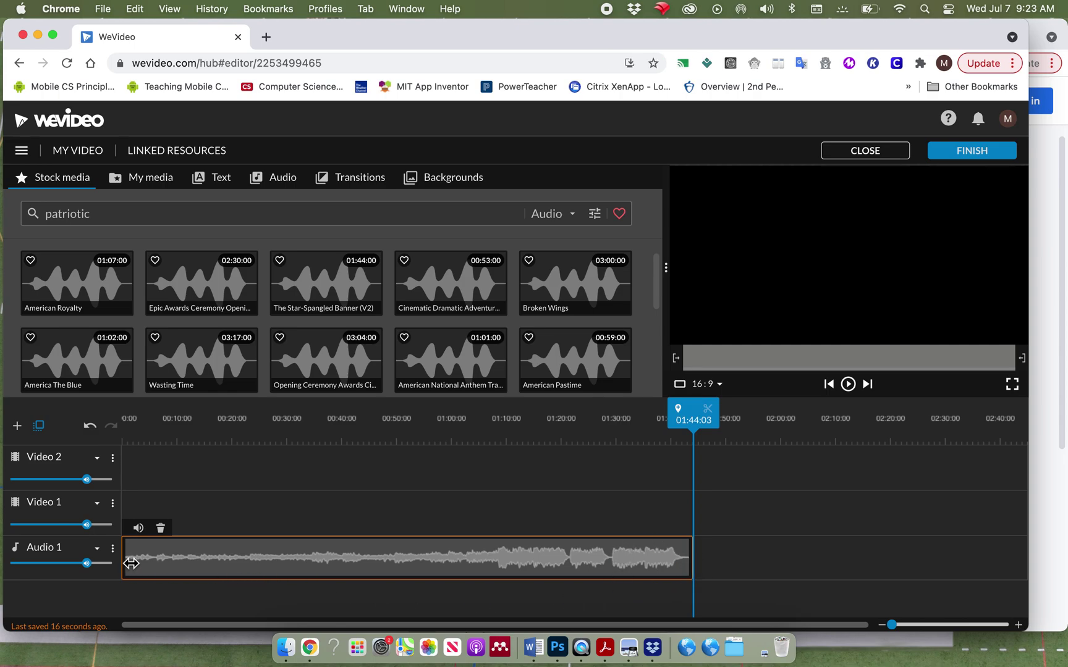
pyautogui.moveTo(131, 563)
pyautogui.mouseDown()
pyautogui.moveTo(550, 590)
pyautogui.moveTo(617, 579)
pyautogui.moveTo(133, 554)
pyautogui.mouseUp()
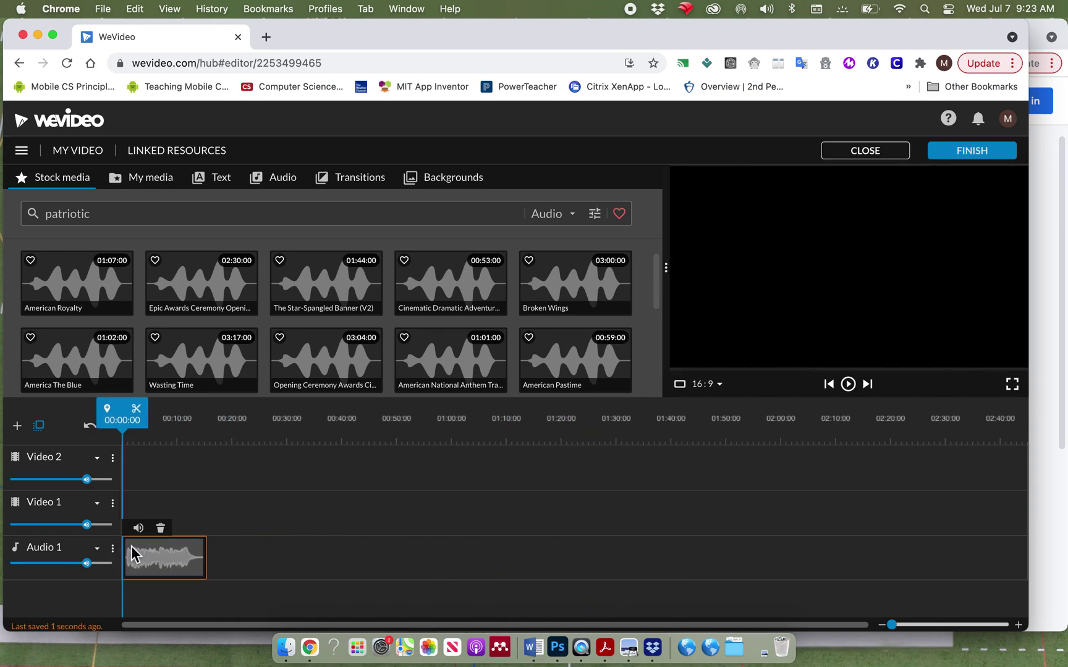
pyautogui.click(853, 389)
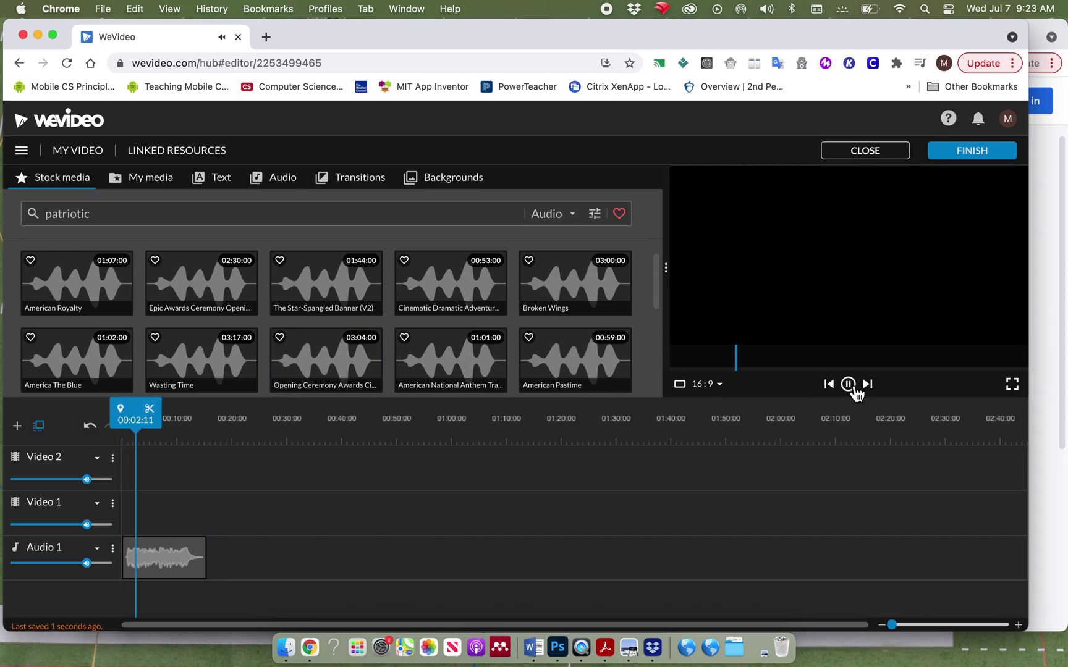
pyautogui.click(855, 390)
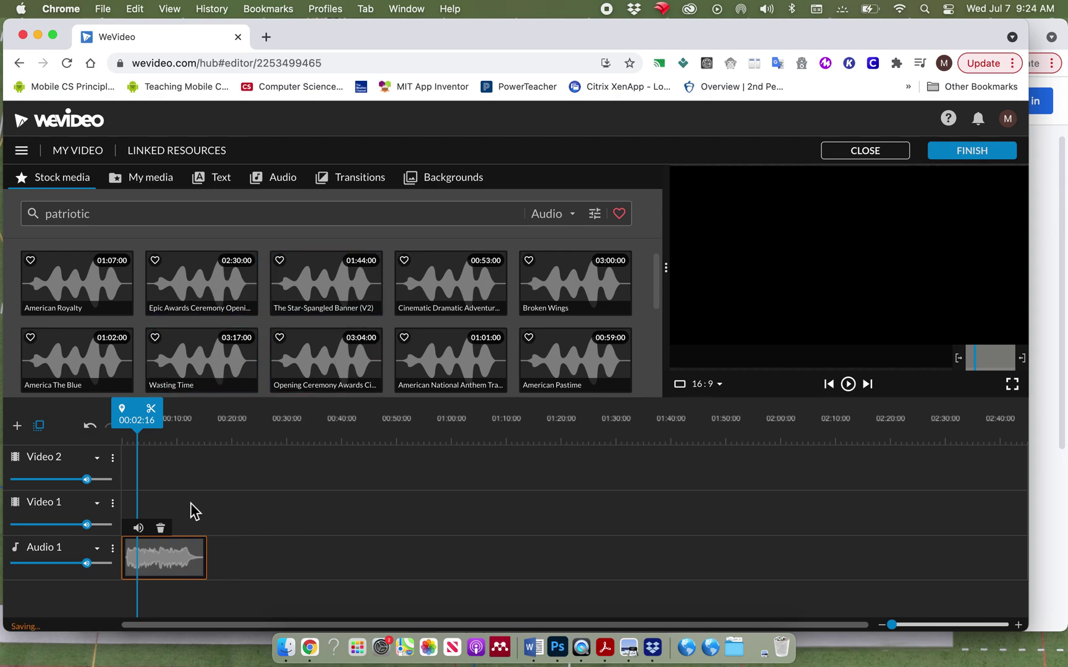
# Reposition the trimmed anthem to begin at 00:00:00 and play the project from the start
pyautogui.click(128, 563)
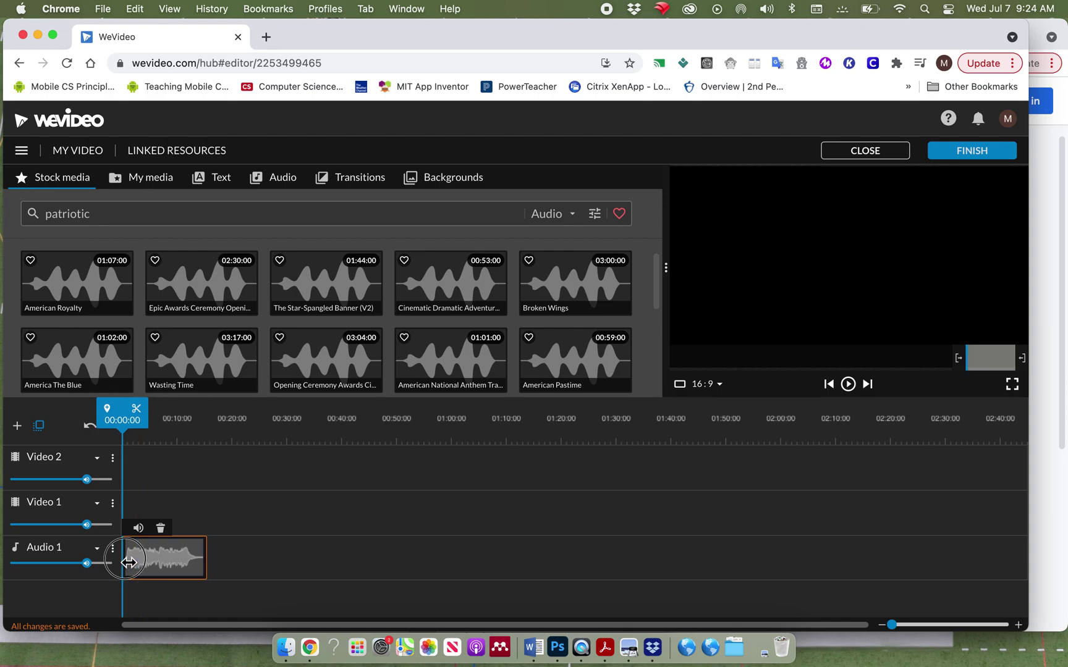
pyautogui.moveTo(192, 568); pyautogui.dragTo(365, 564)
pyautogui.moveTo(300, 558); pyautogui.dragTo(258, 573)
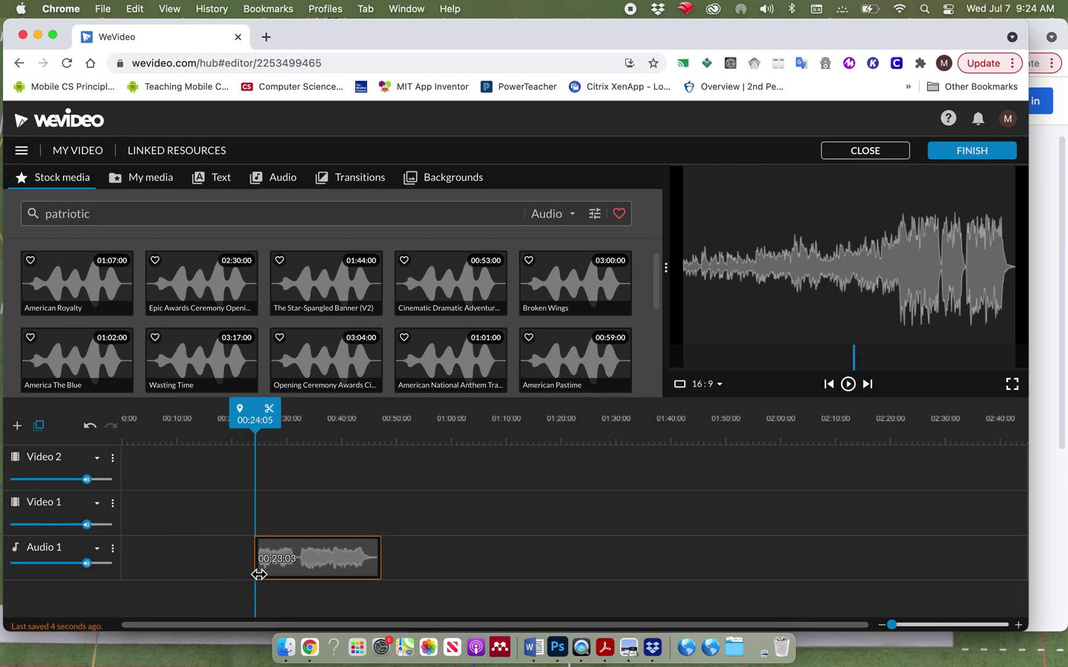
pyautogui.moveTo(328, 567); pyautogui.dragTo(181, 558)
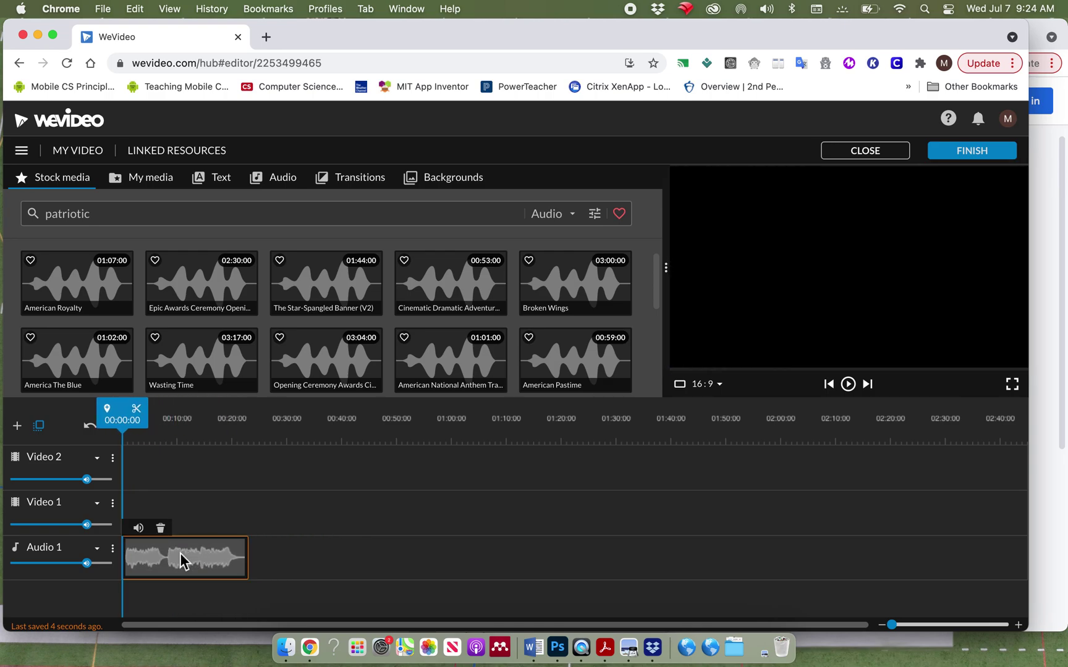
pyautogui.moveTo(122, 414); pyautogui.dragTo(93, 369)
pyautogui.press('space')
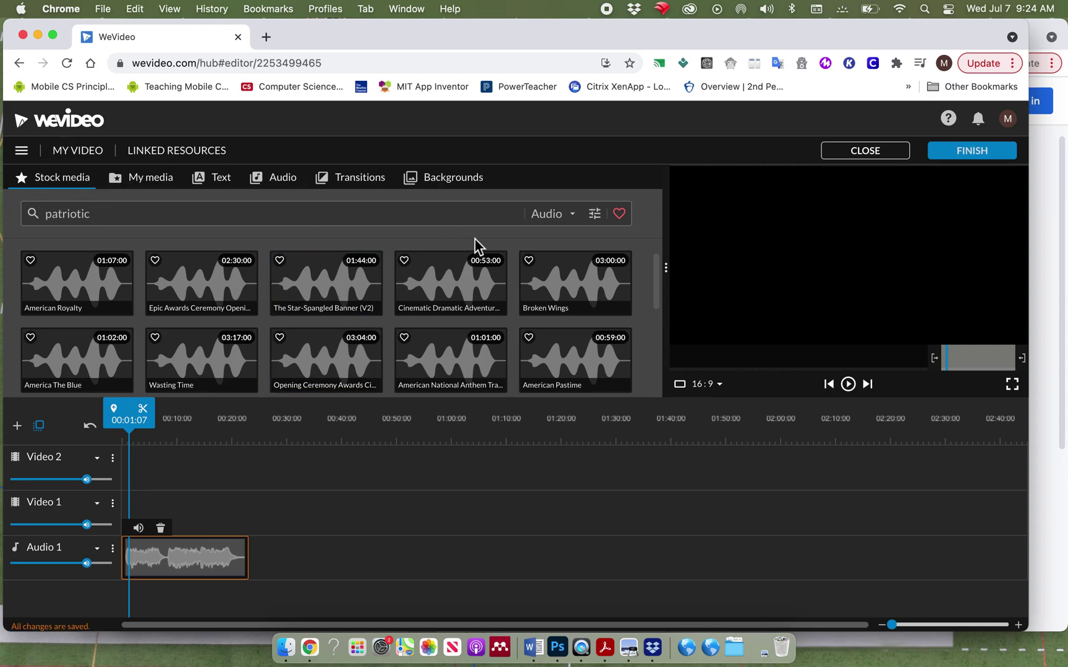
# Filter the patriotic stock results to images and browse through them
pyautogui.click(571, 214)
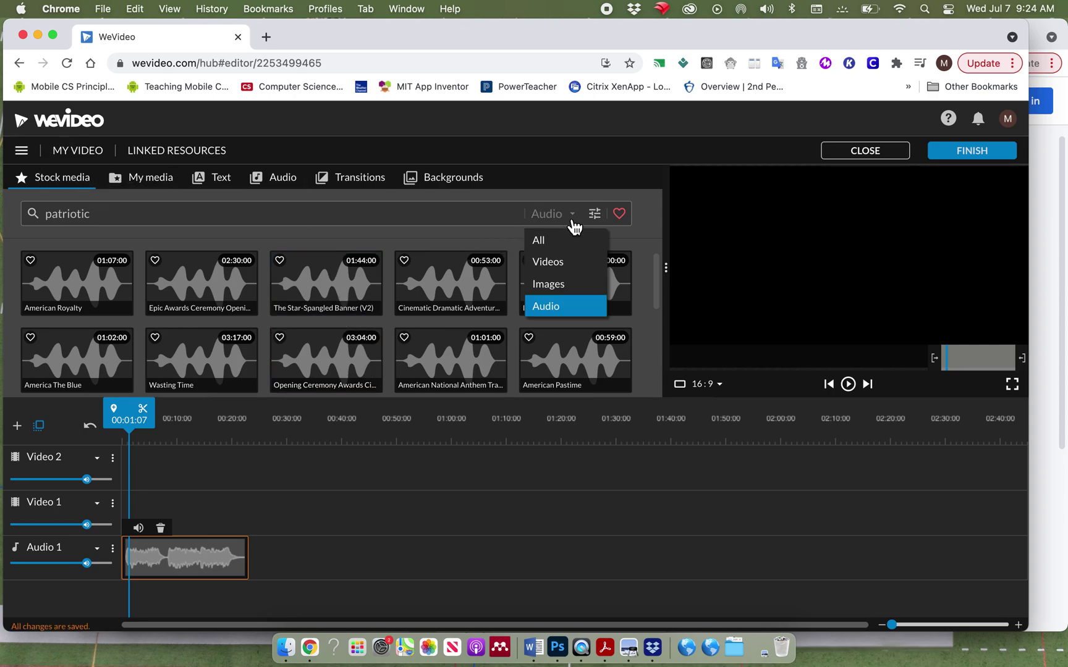
pyautogui.click(558, 285)
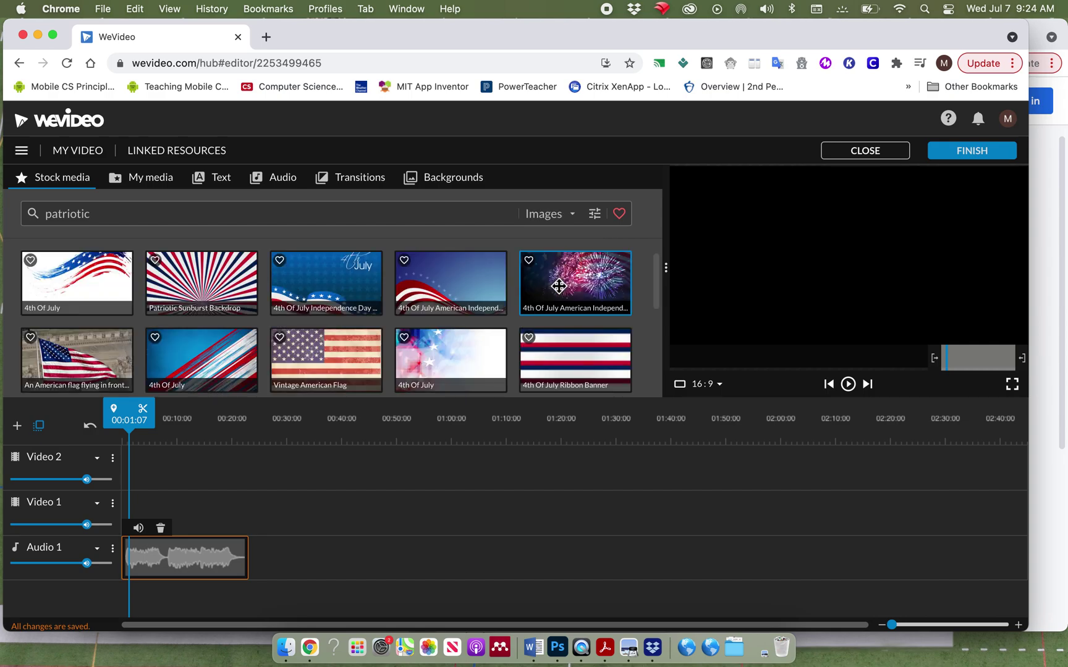
pyautogui.scroll(-5, 418, 341)
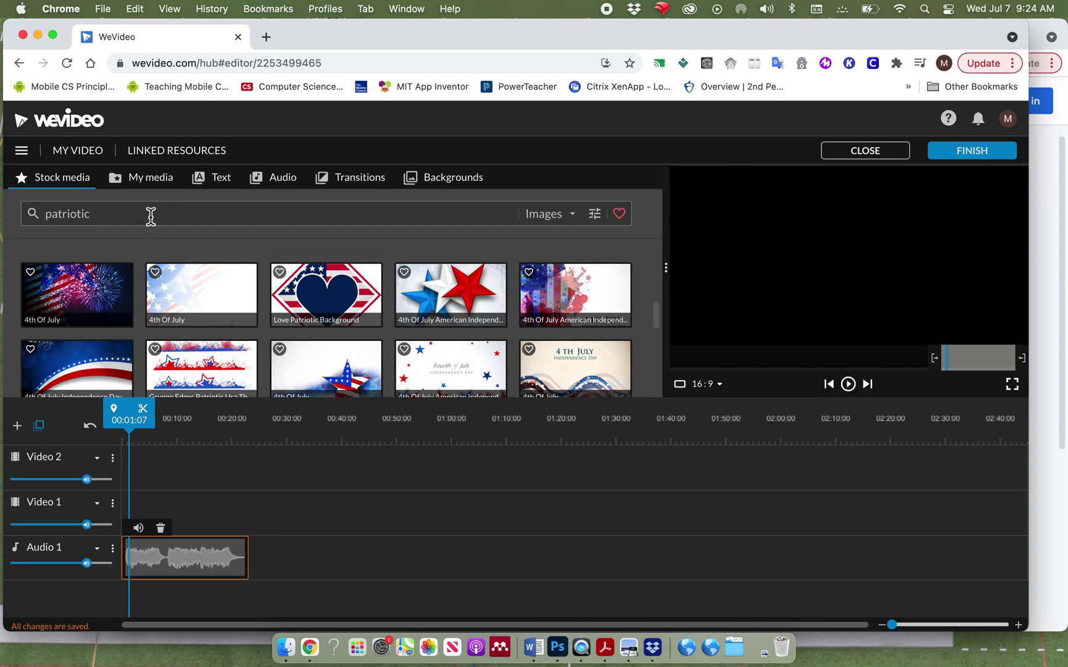
pyautogui.scroll(-3, 433, 281)
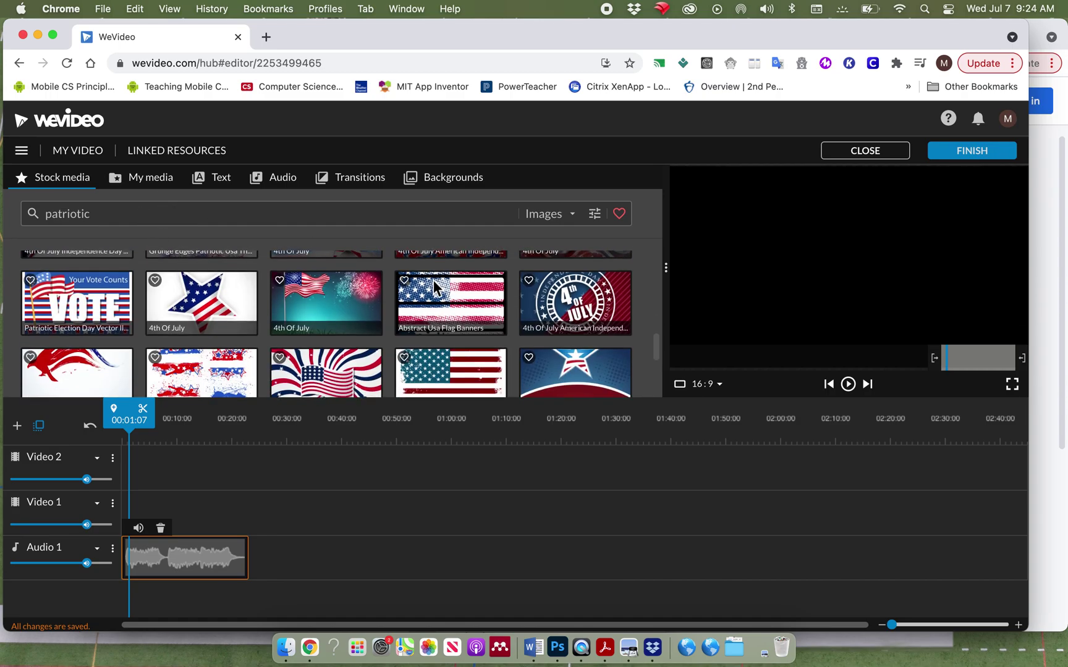
pyautogui.scroll(-8, 434, 281)
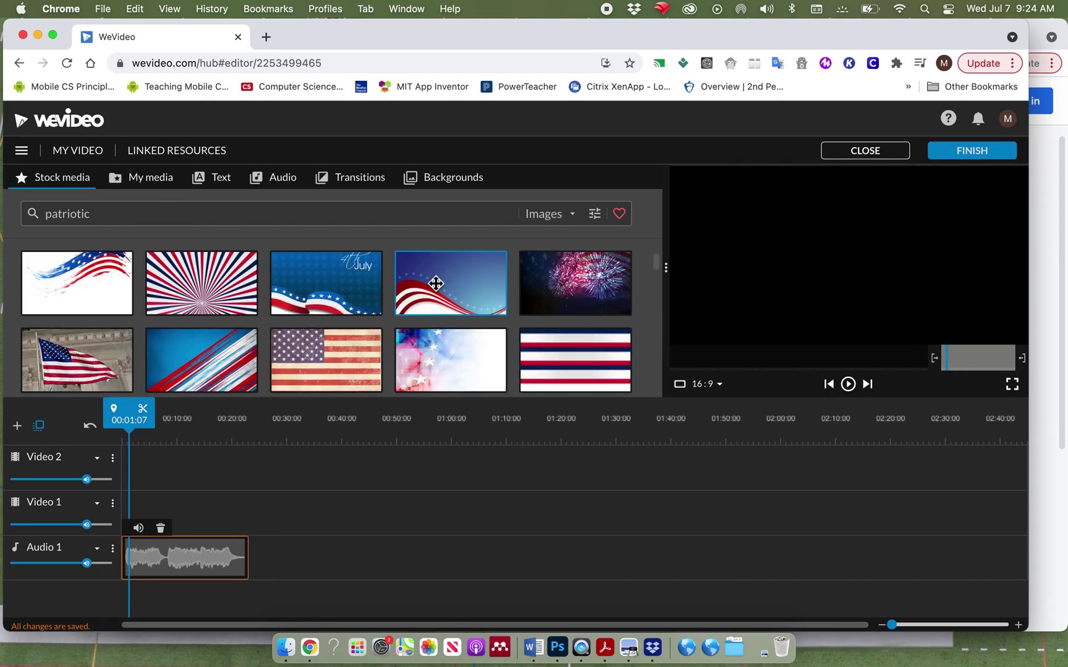
# Switch the stock filter to videos, browse the results, and select the search term
pyautogui.click(572, 214)
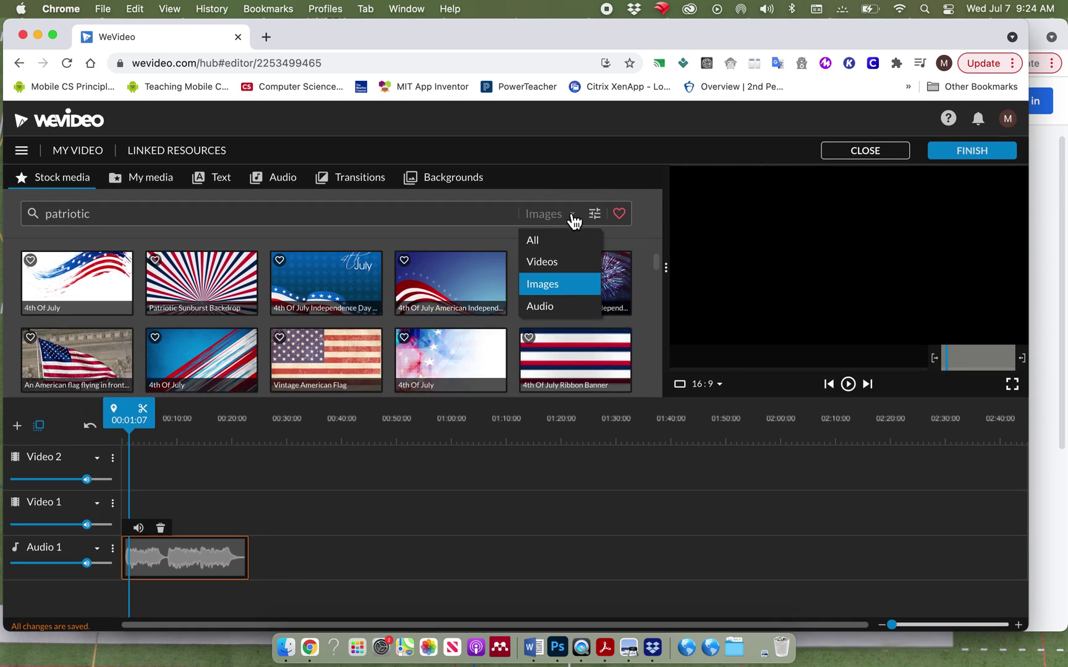
pyautogui.click(562, 260)
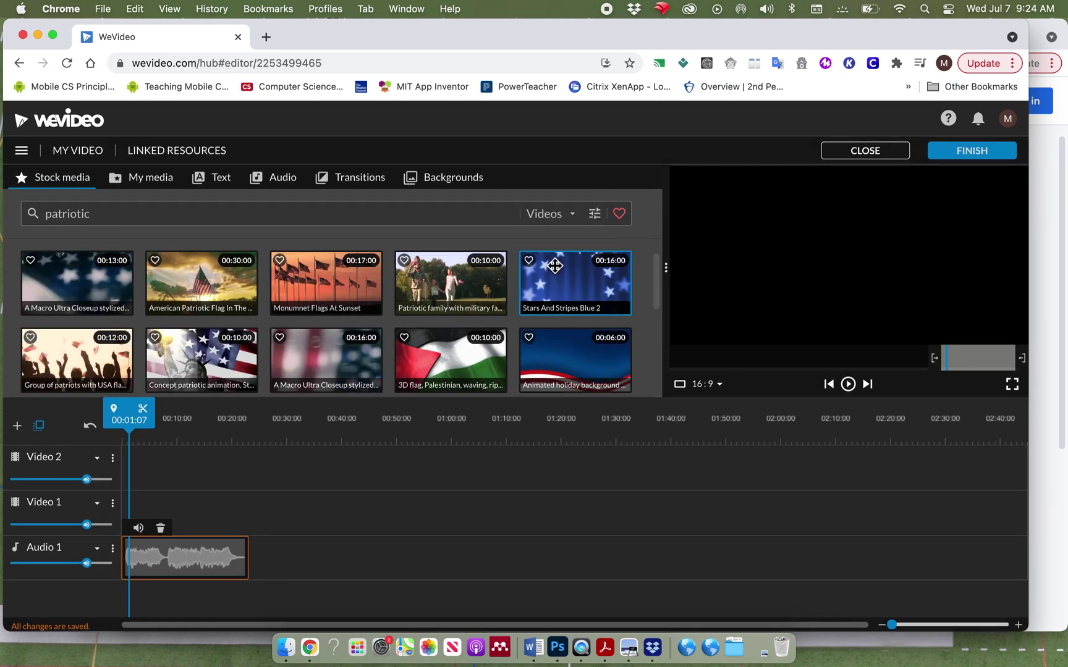
pyautogui.scroll(-2, 406, 332)
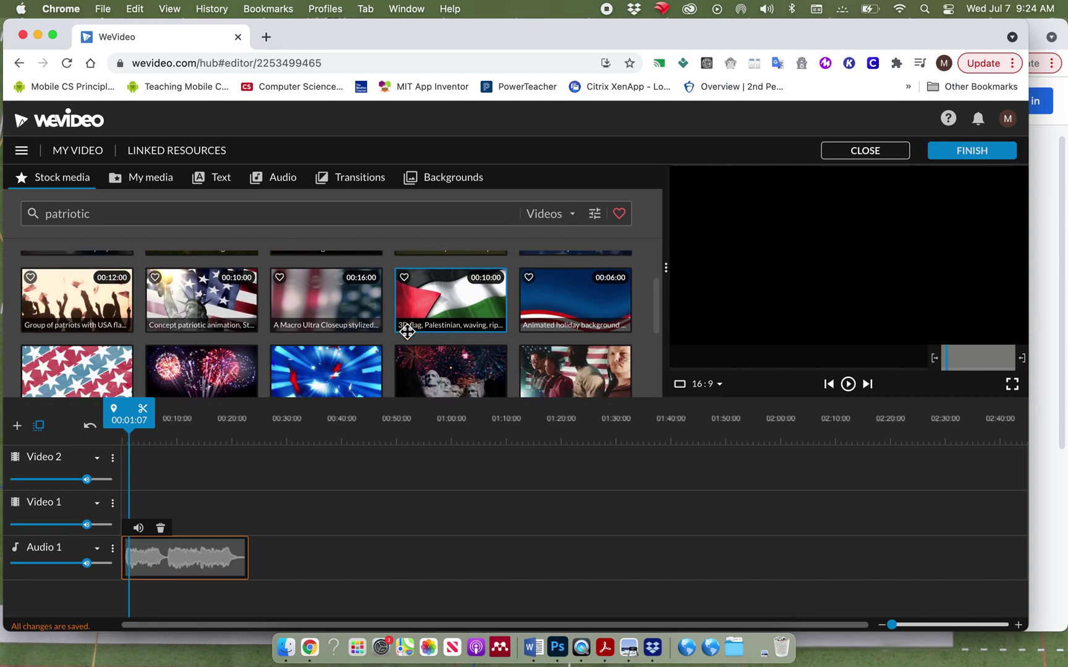
pyautogui.scroll(2, 405, 334)
pyautogui.click(275, 214)
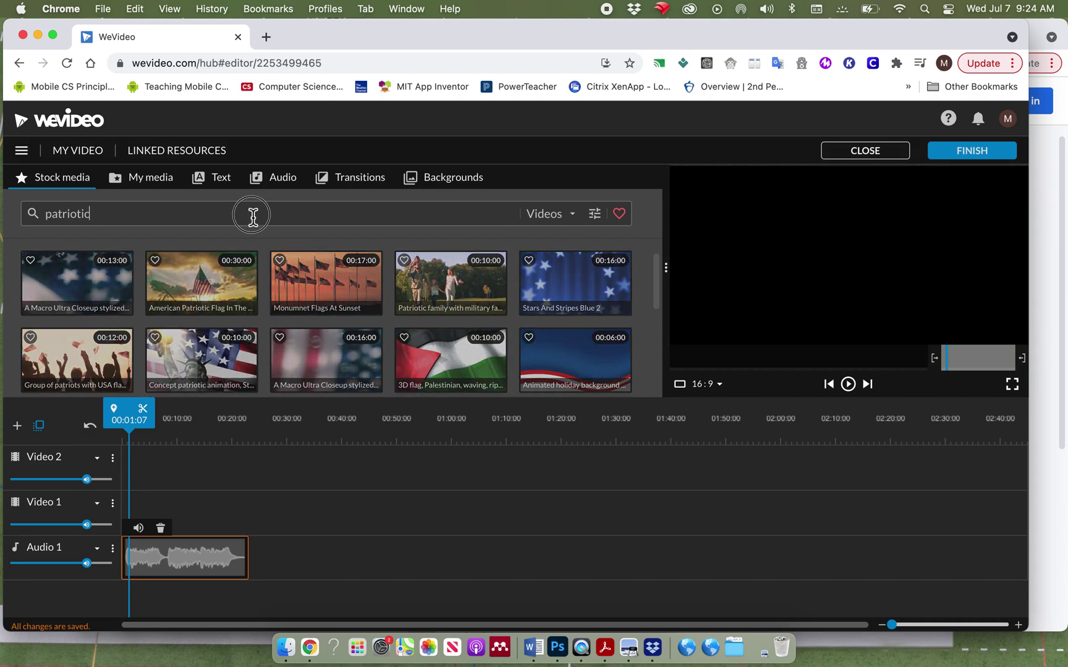
# Search stock for Firework and place the Grandiose fireworks clip at the start of Video 1
pyautogui.write('Firework')
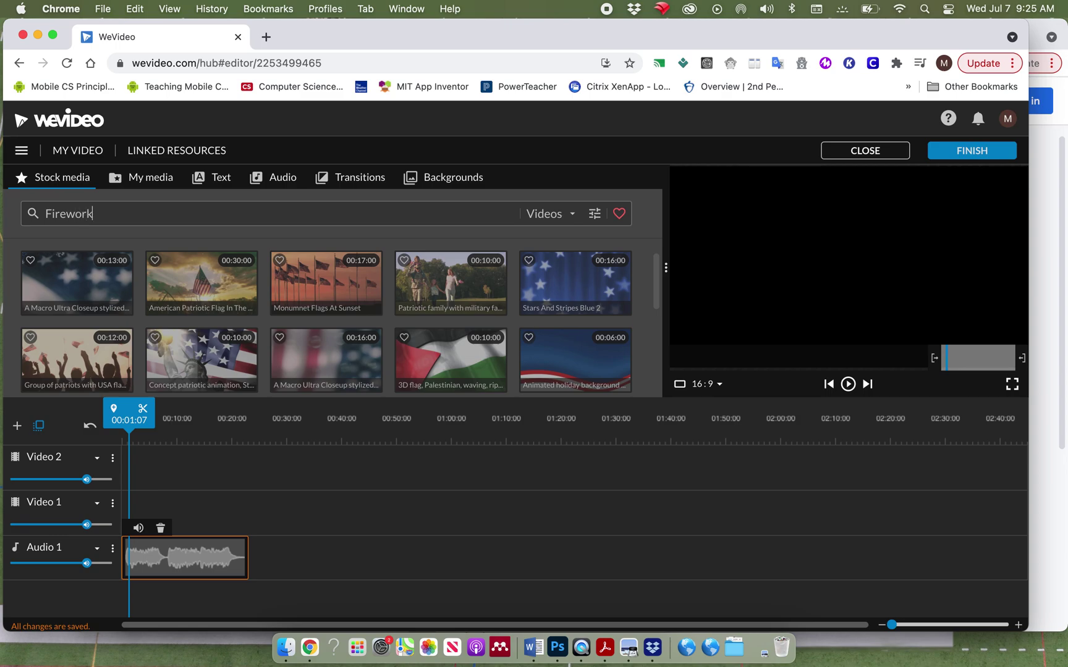
pyautogui.press('Return')
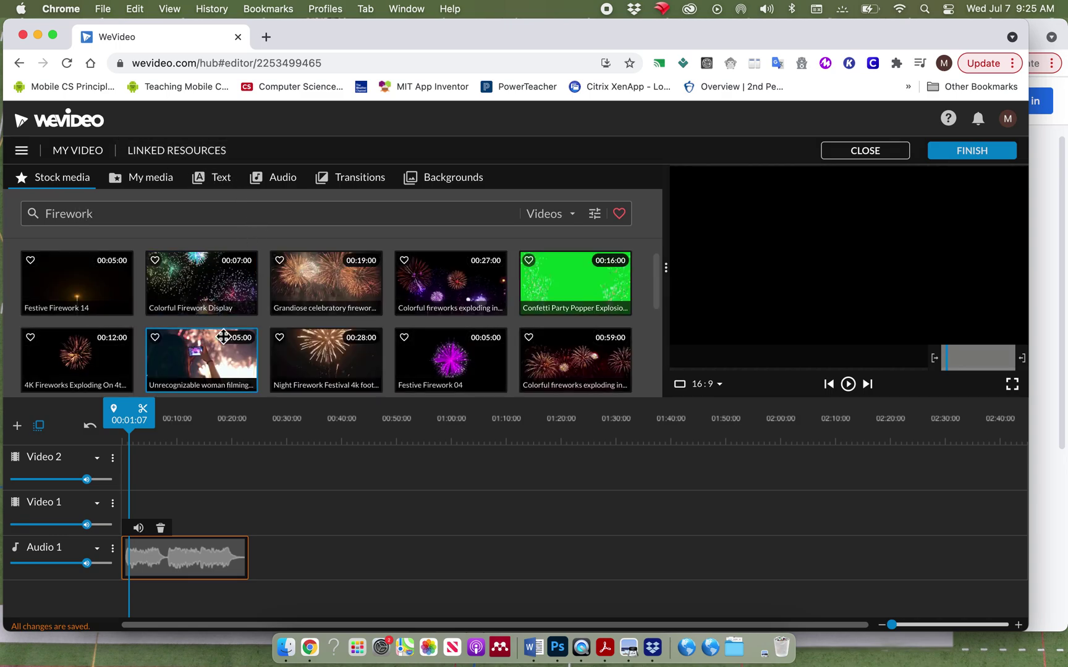
pyautogui.click(334, 287)
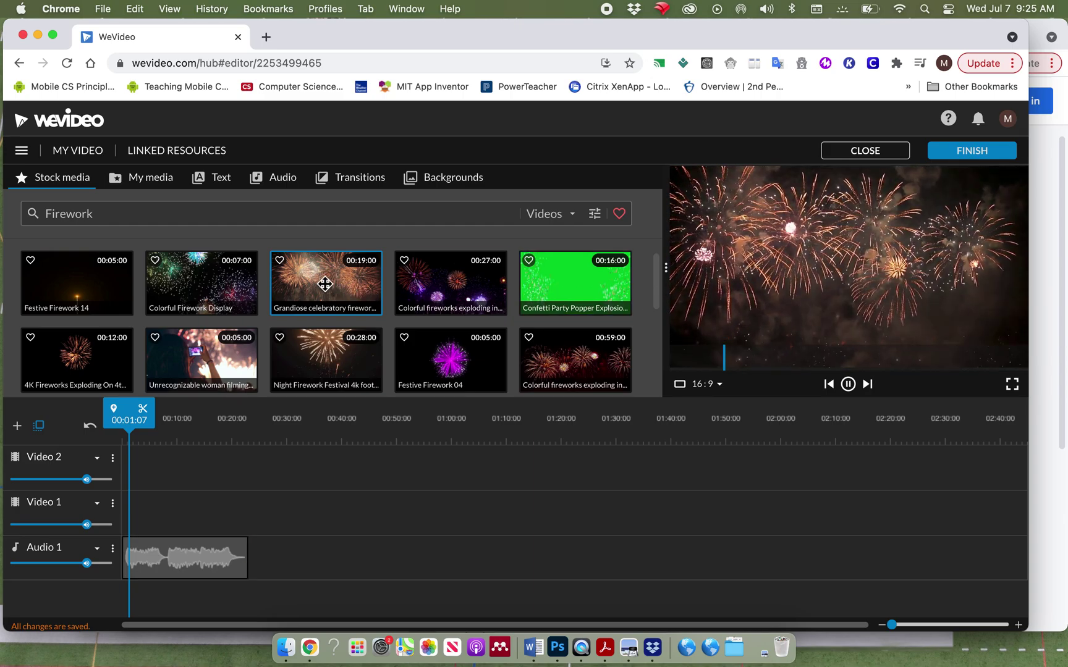
pyautogui.click(205, 284)
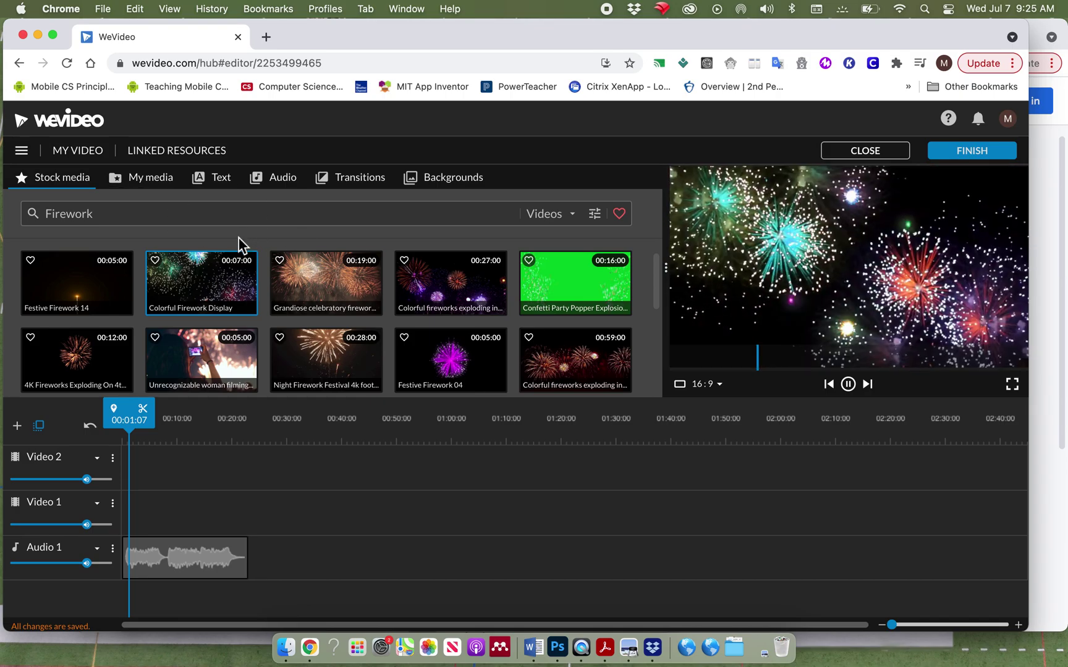
pyautogui.click(354, 300)
pyautogui.moveTo(354, 301); pyautogui.dragTo(126, 524)
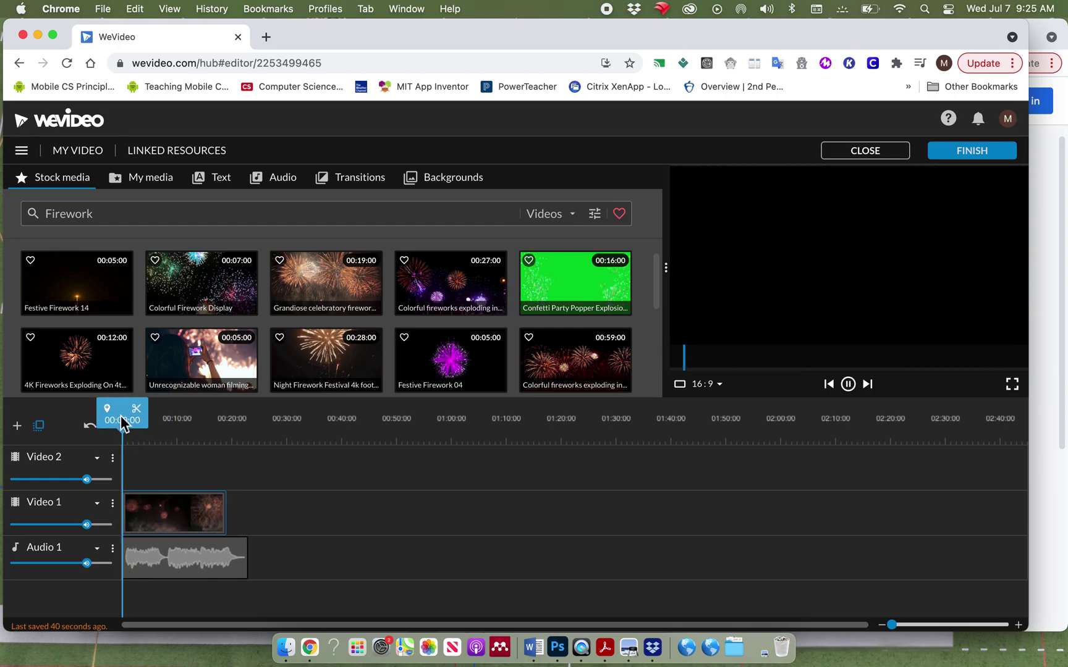
pyautogui.press('space')
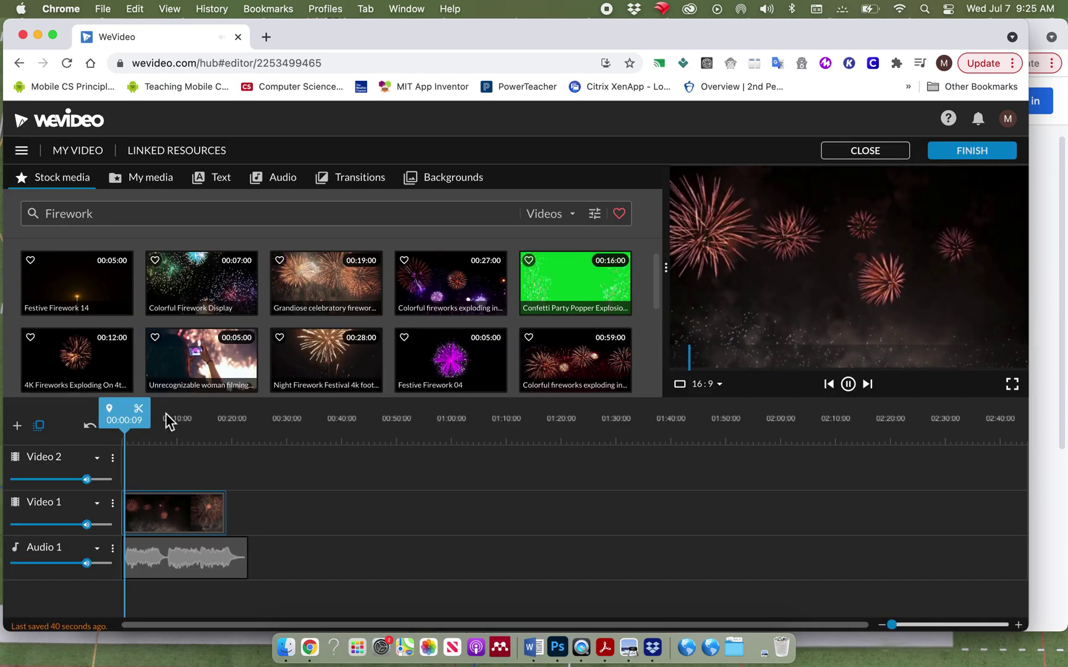
pyautogui.press('space')
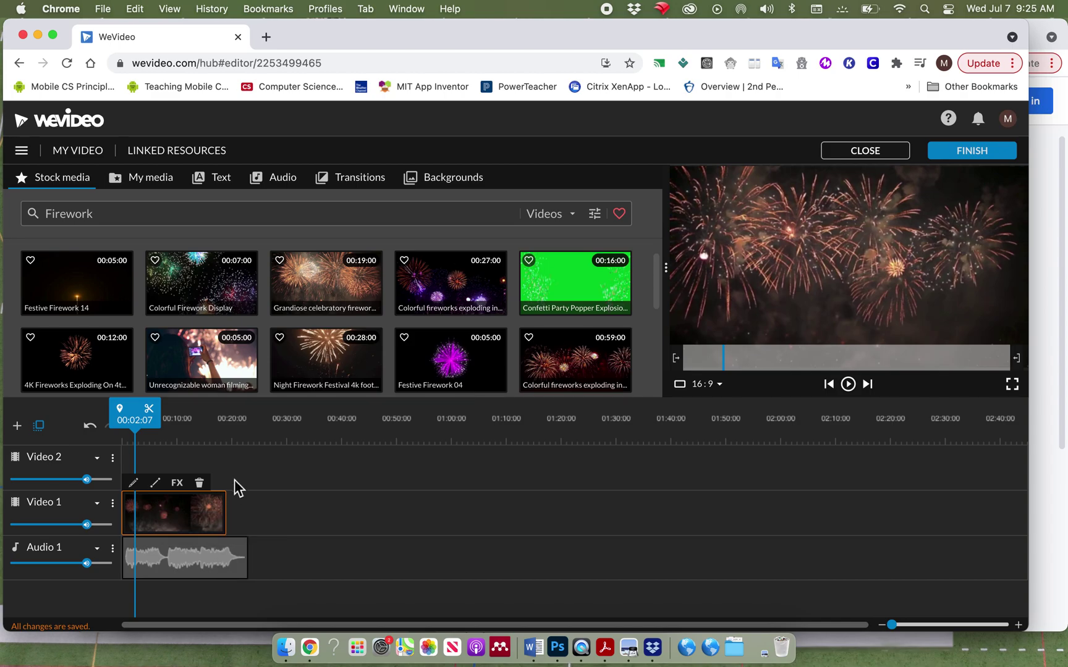
# Import the GirlsStand, sparklers and fourth-of-july-picnic photos plus the US Flag video from UB-ExcelPhotos
pyautogui.click(167, 191)
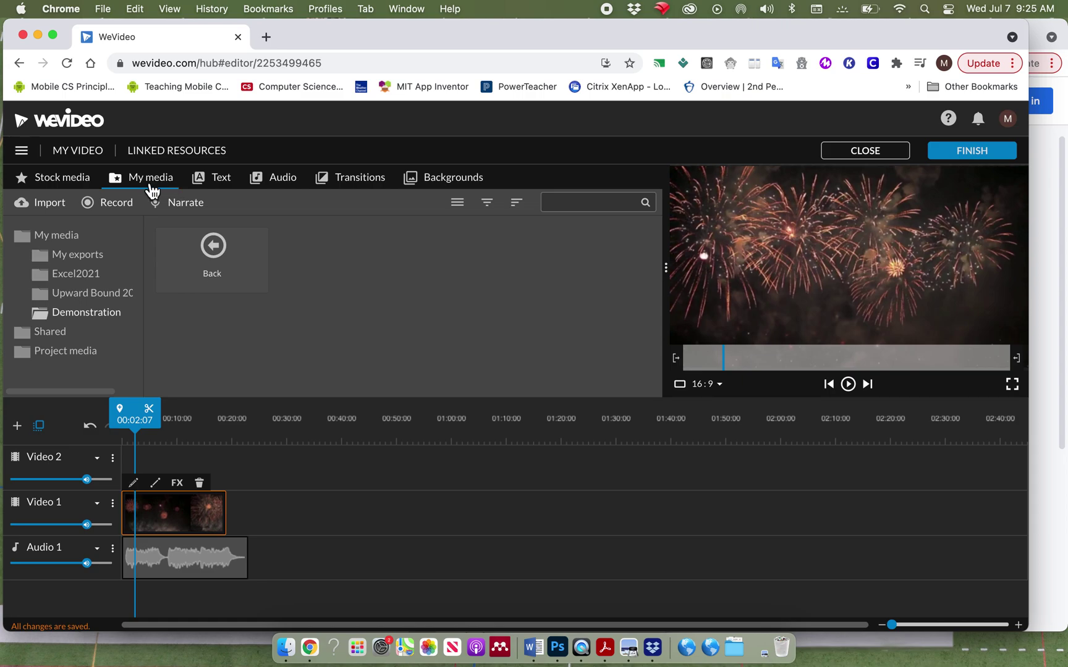
pyautogui.click(49, 203)
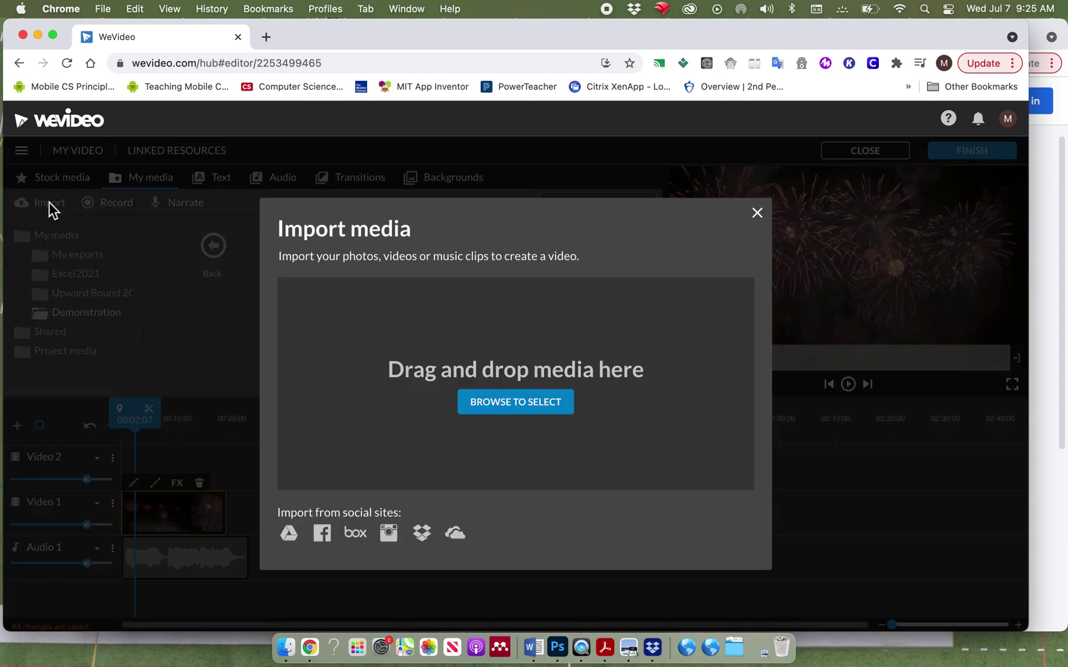
pyautogui.click(531, 409)
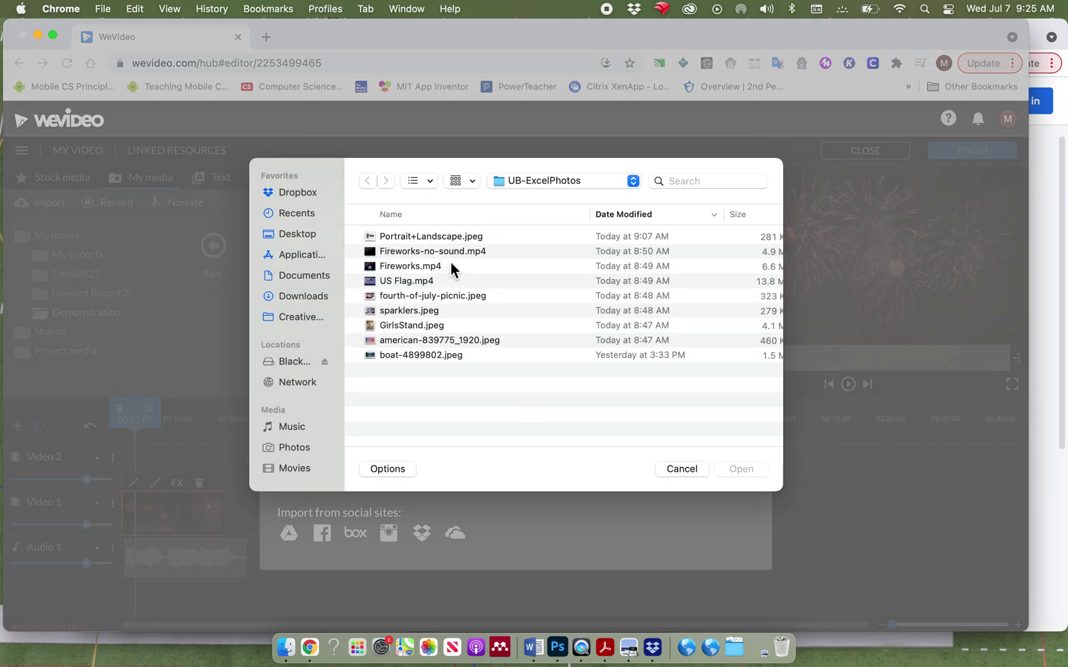
pyautogui.click(413, 326)
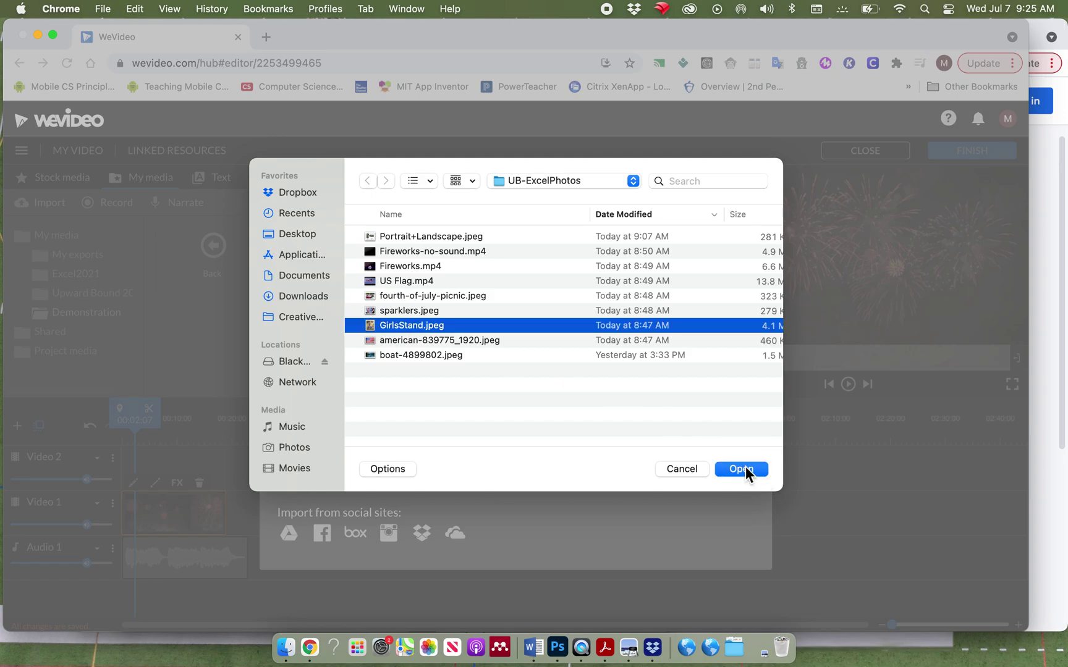
pyautogui.keyDown('shift'); pyautogui.click(428, 311); pyautogui.keyUp('shift')
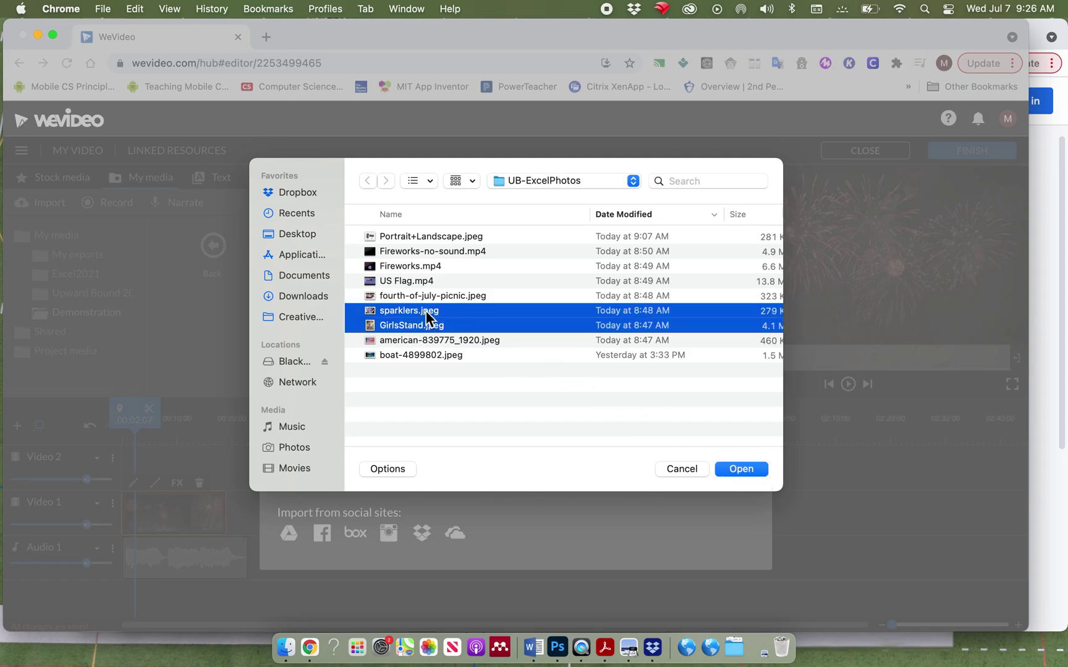
pyautogui.keyDown('shift'); pyautogui.click(427, 299); pyautogui.keyUp('shift')
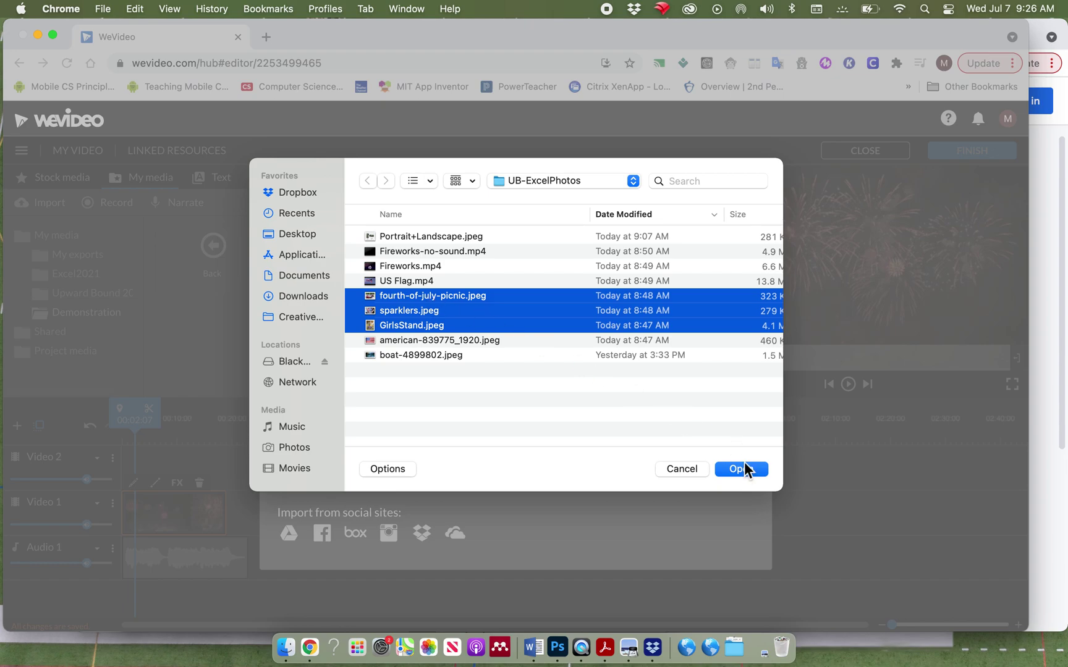
pyautogui.keyDown('shift'); pyautogui.click(462, 281); pyautogui.keyUp('shift')
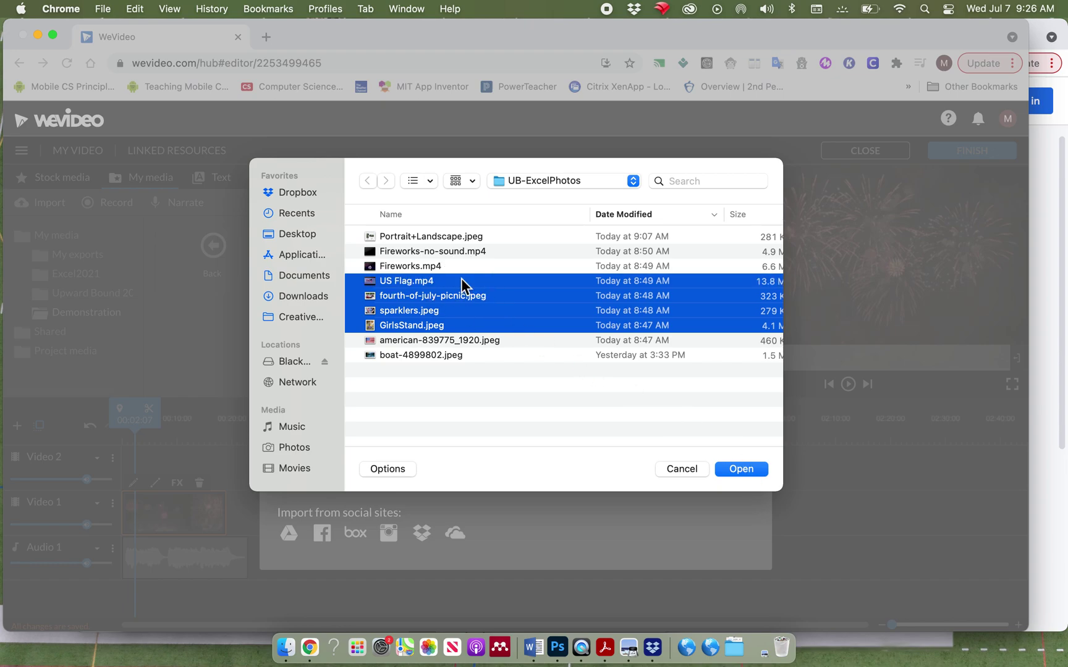
pyautogui.click(757, 472)
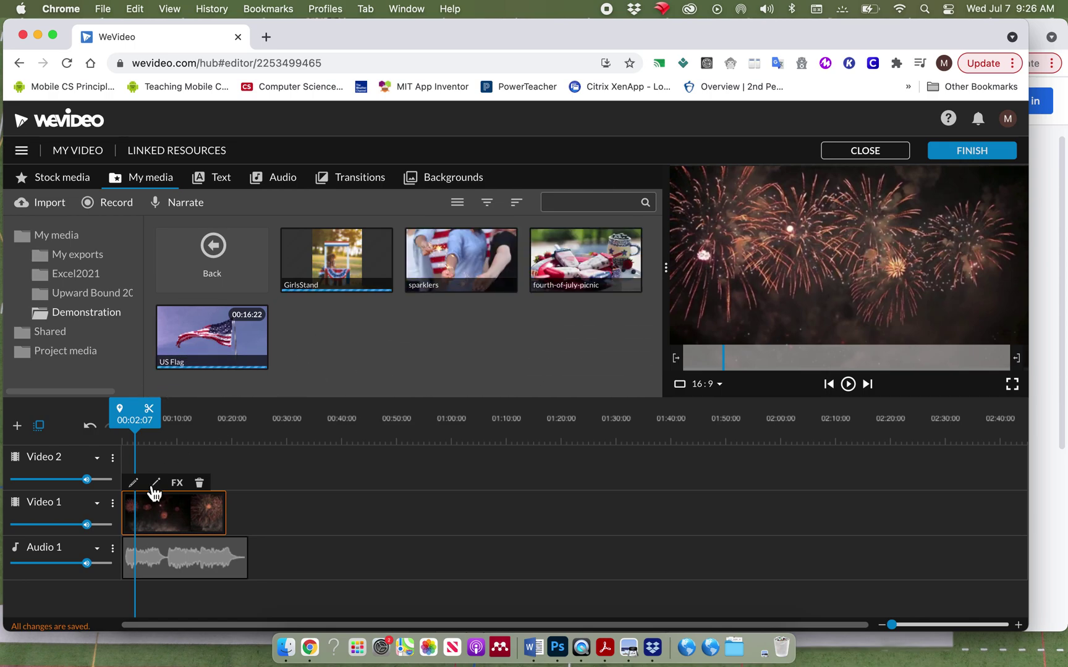
# Trim the fireworks clip's start and add a ten-second US Flag clip at the timeline start
pyautogui.moveTo(126, 518); pyautogui.dragTo(170, 513)
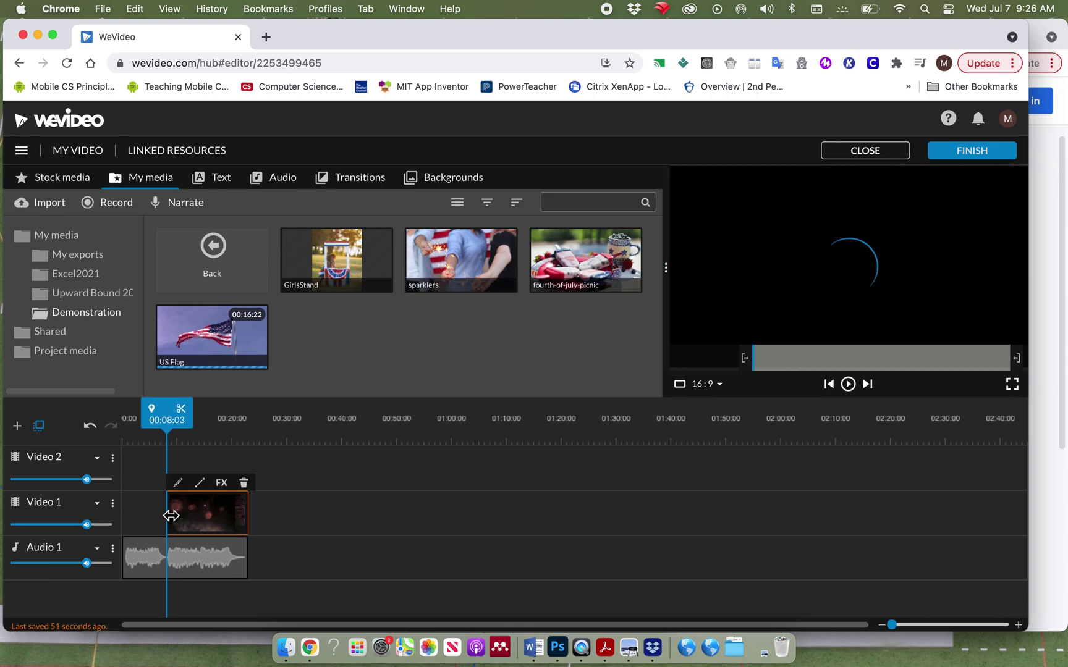
pyautogui.click(201, 337)
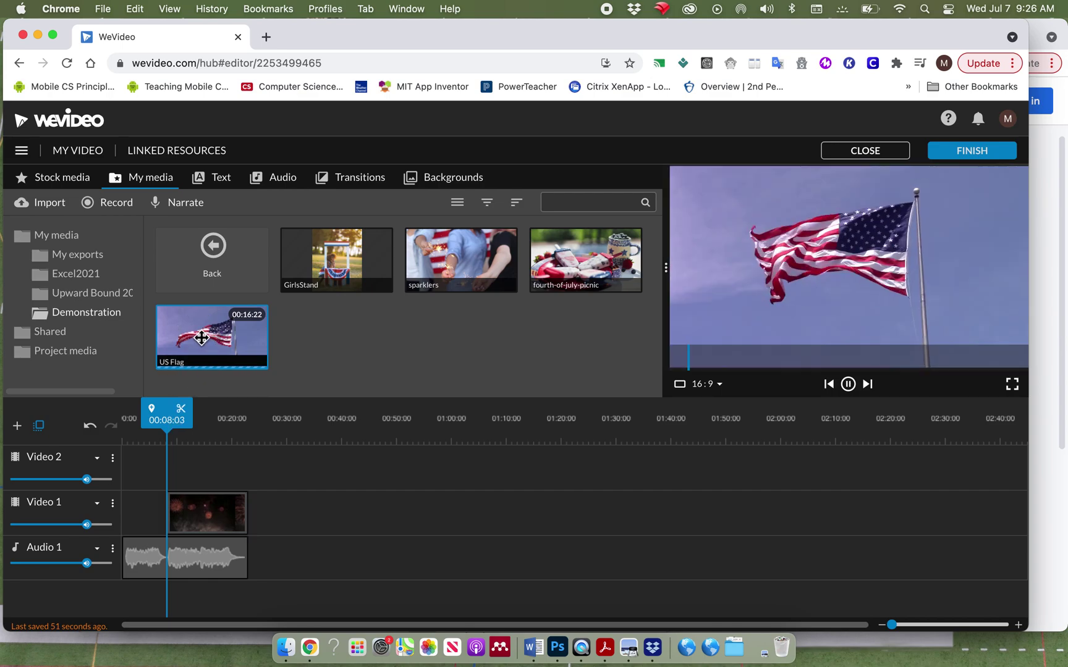
pyautogui.moveTo(201, 338); pyautogui.dragTo(142, 472)
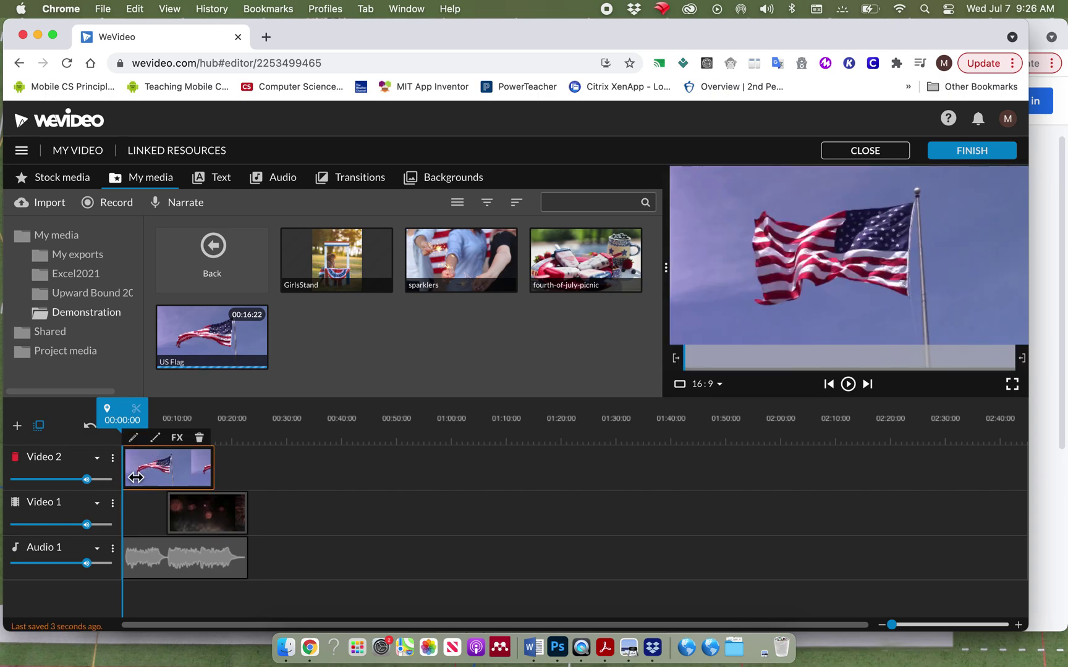
pyautogui.moveTo(214, 464); pyautogui.dragTo(156, 519)
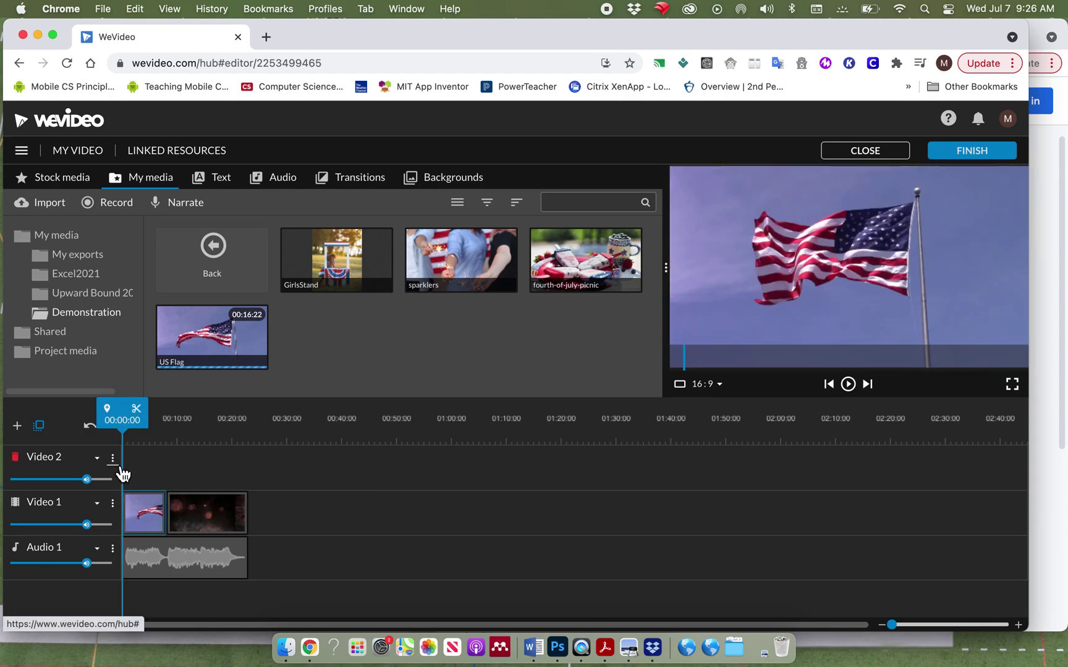
# Play back and scrub through the flag clip to review the opening
pyautogui.press('space')
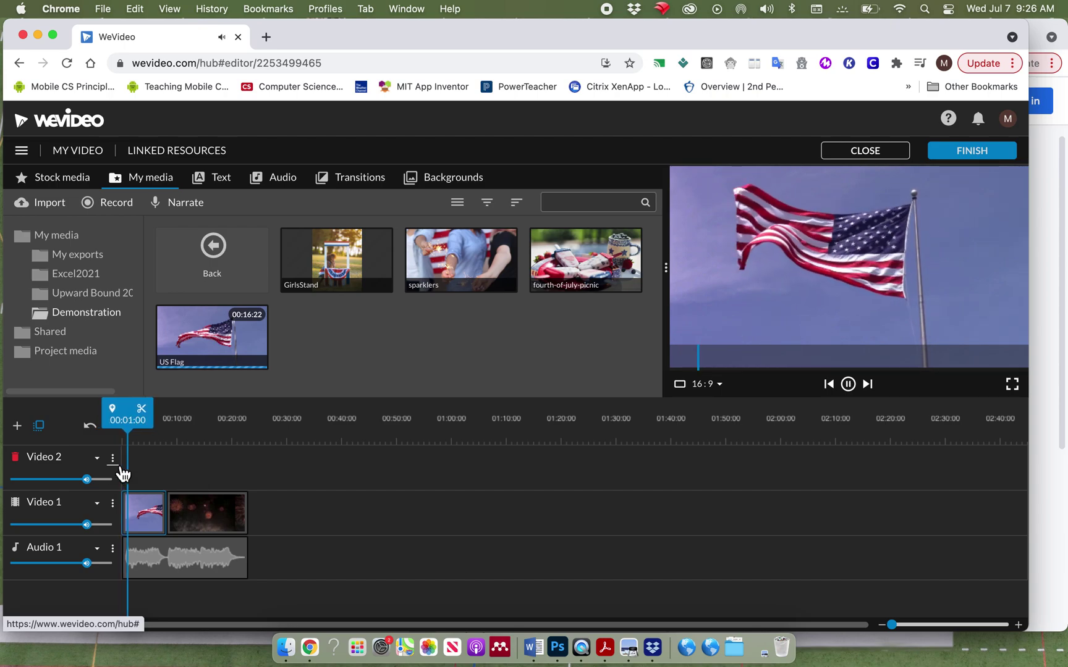
pyautogui.press('space')
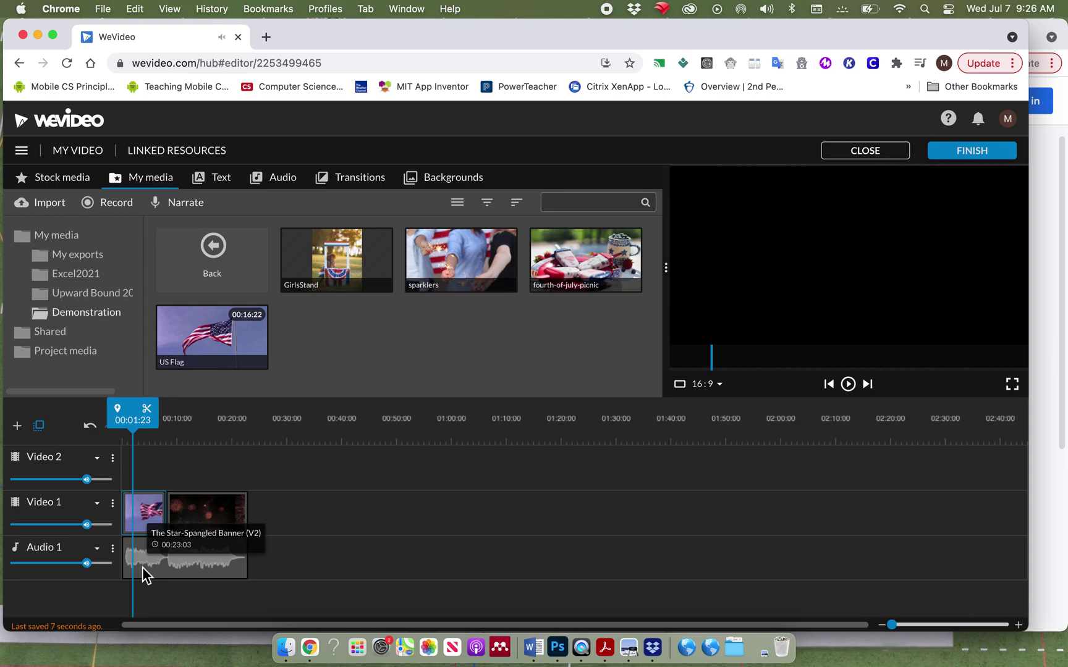
pyautogui.moveTo(134, 421); pyautogui.dragTo(156, 414)
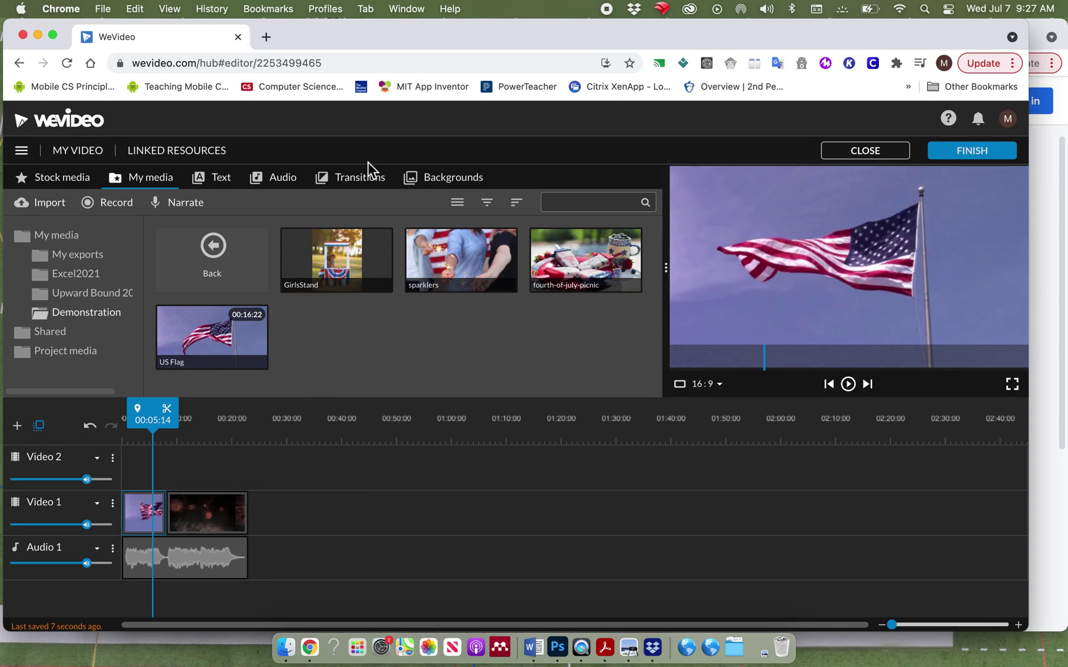
pyautogui.click(369, 185)
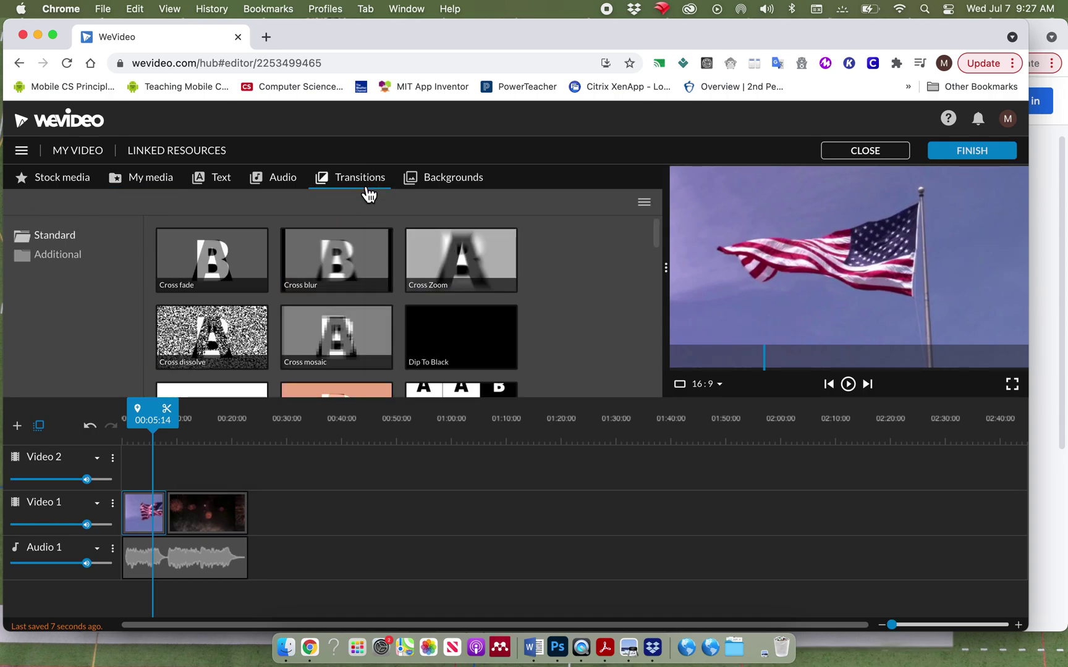
# Insert the Paper plane transition between the flag and fireworks clips
pyautogui.scroll(-5, 397, 334)
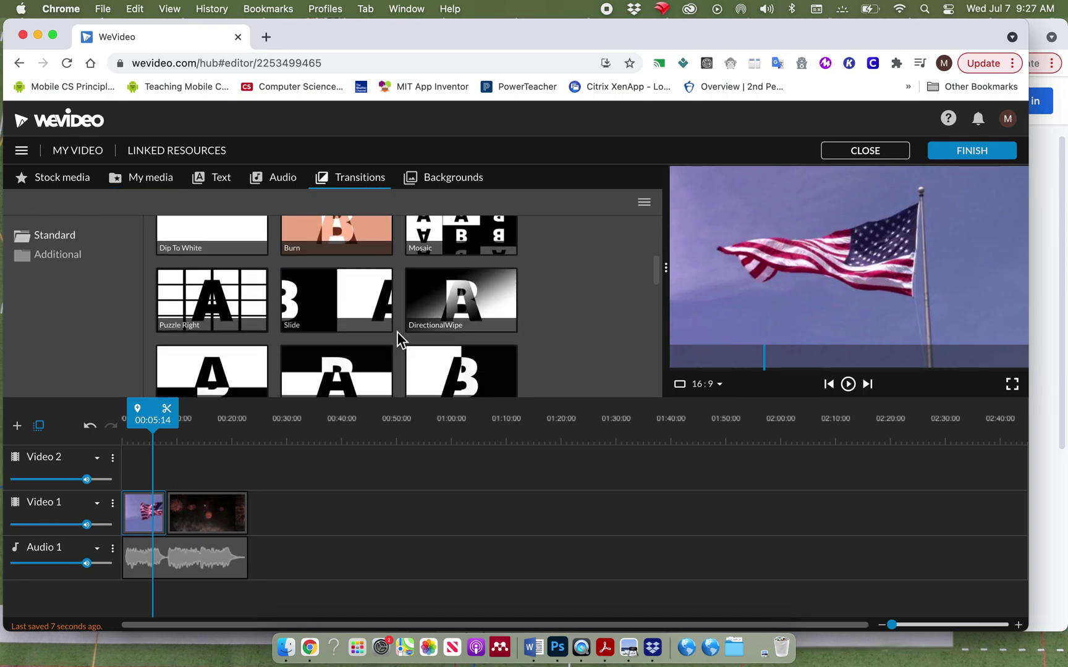
pyautogui.scroll(-6, 397, 332)
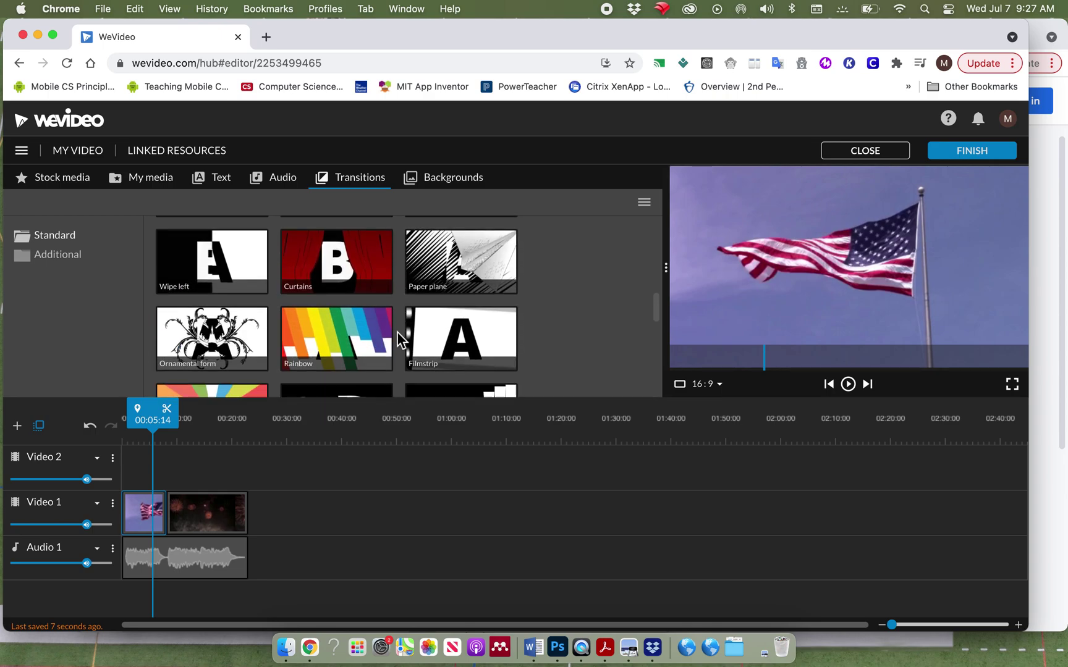
pyautogui.scroll(1, 398, 332)
pyautogui.moveTo(488, 290)
pyautogui.mouseDown()
pyautogui.moveTo(208, 457)
pyautogui.moveTo(172, 512)
pyautogui.mouseUp()
pyautogui.moveTo(186, 420); pyautogui.dragTo(157, 419)
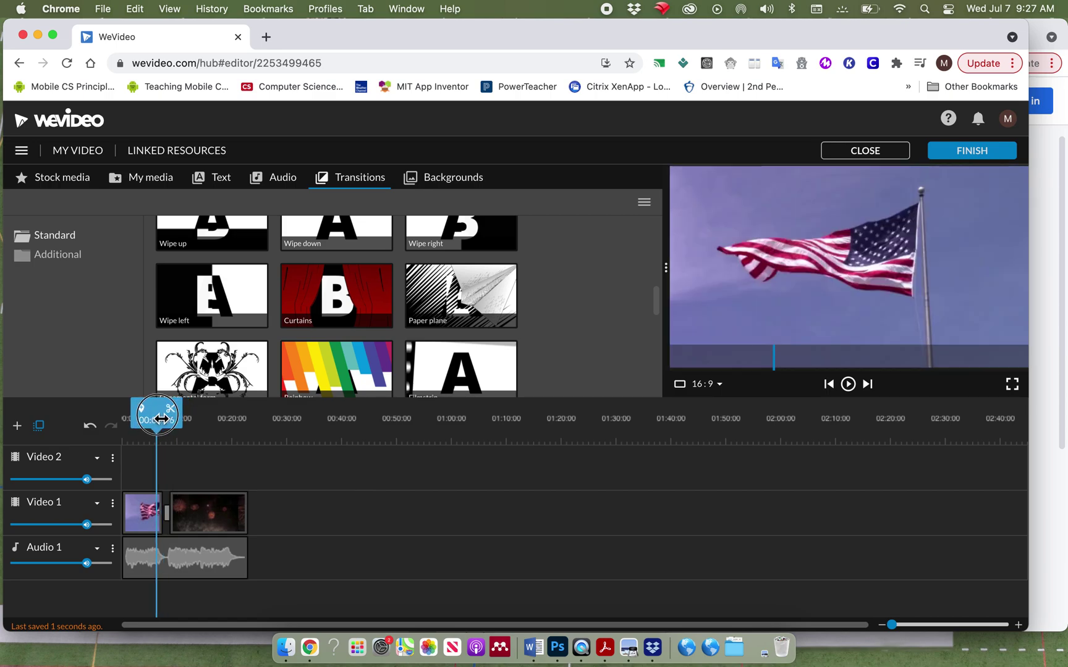
# Play back and scrub the timeline to check the Paper plane transition
pyautogui.press('space')
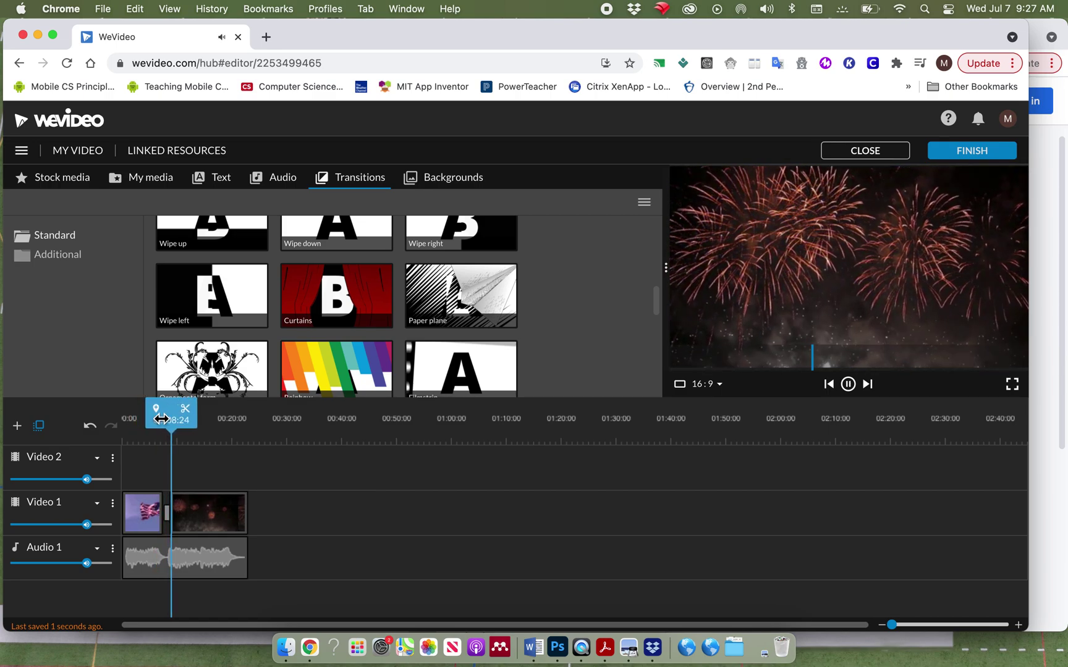
pyautogui.press('space')
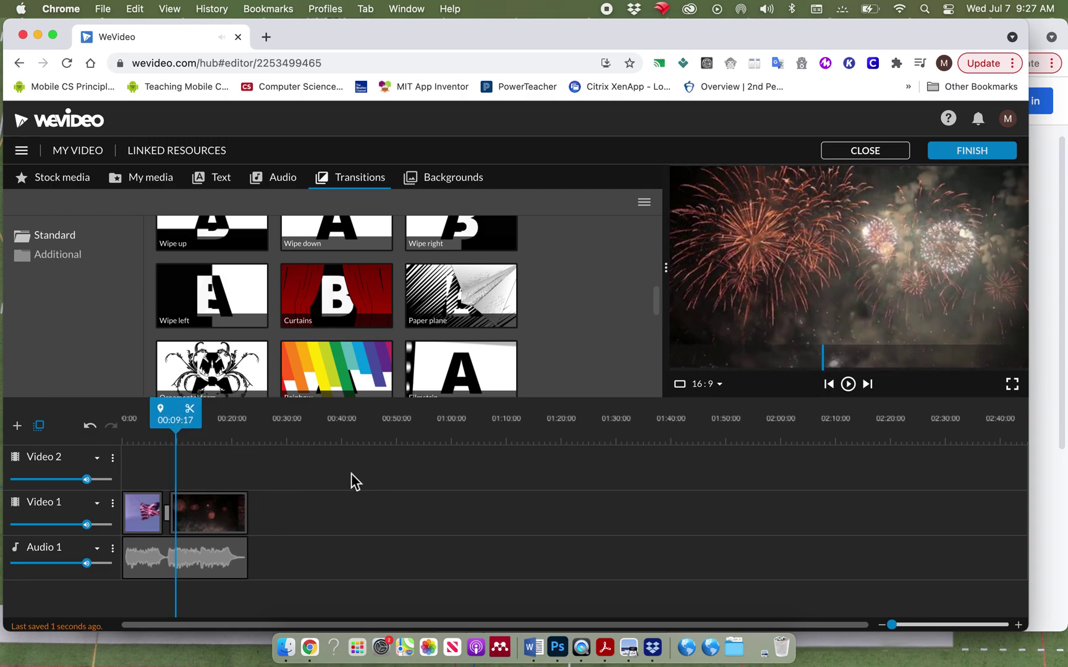
pyautogui.press('space')
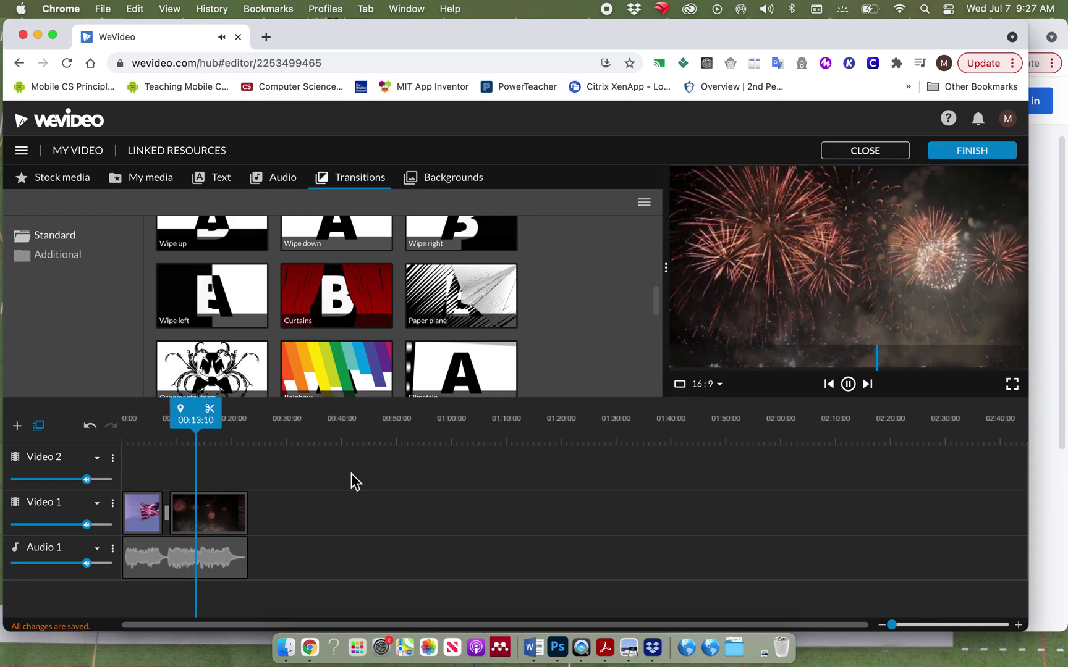
pyautogui.press('space')
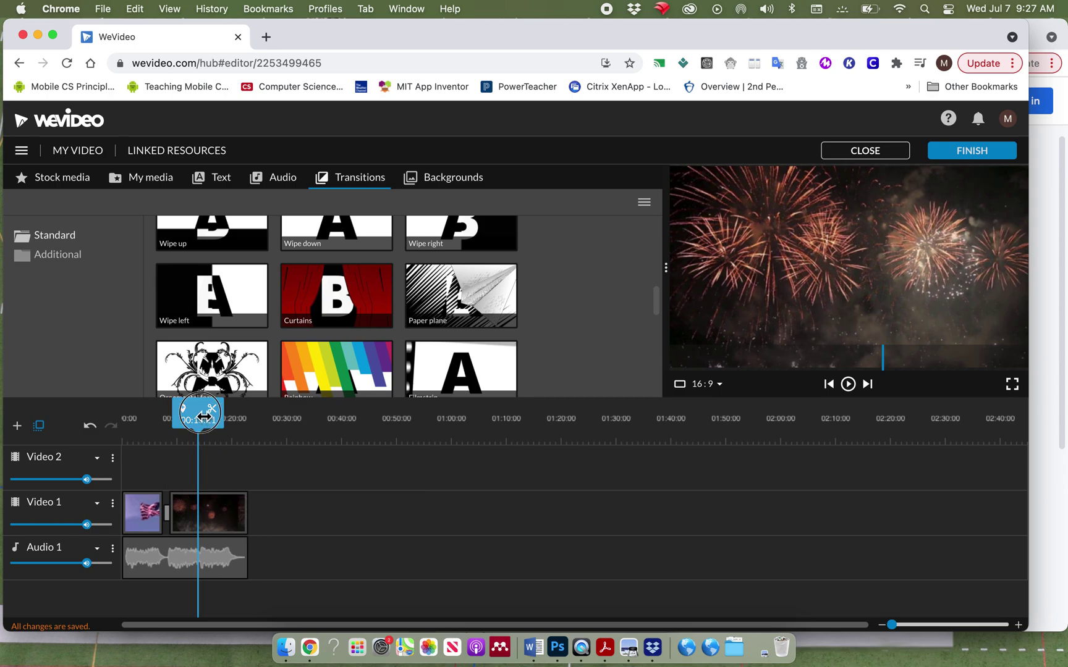
pyautogui.moveTo(198, 419)
pyautogui.mouseDown()
pyautogui.moveTo(102, 411)
pyautogui.moveTo(216, 428)
pyautogui.mouseUp()
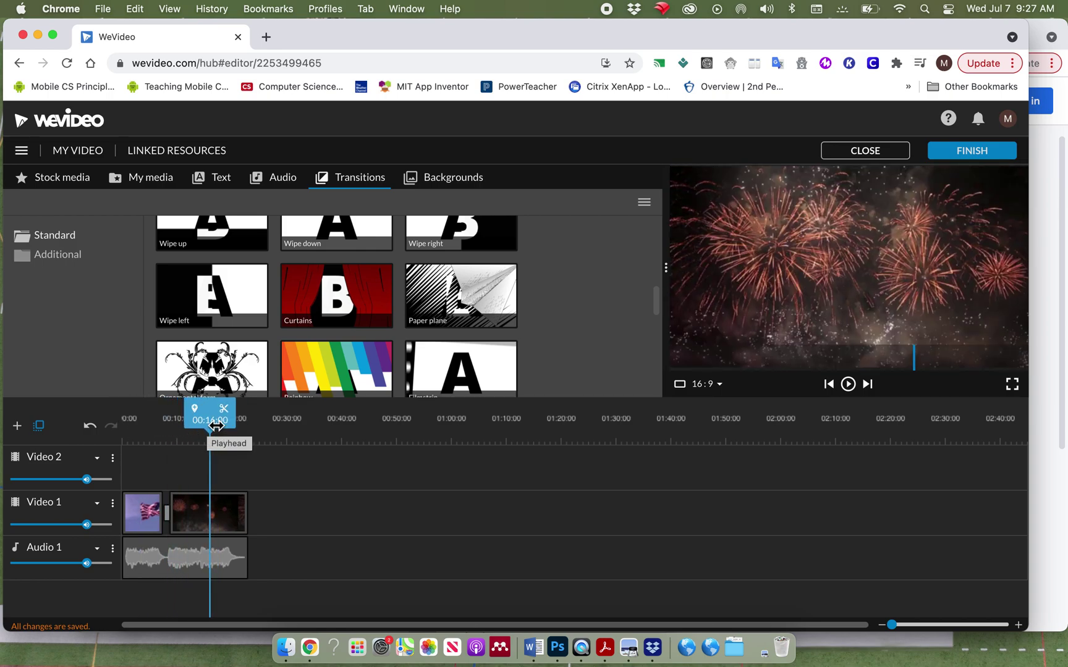
pyautogui.moveTo(216, 427); pyautogui.dragTo(252, 421)
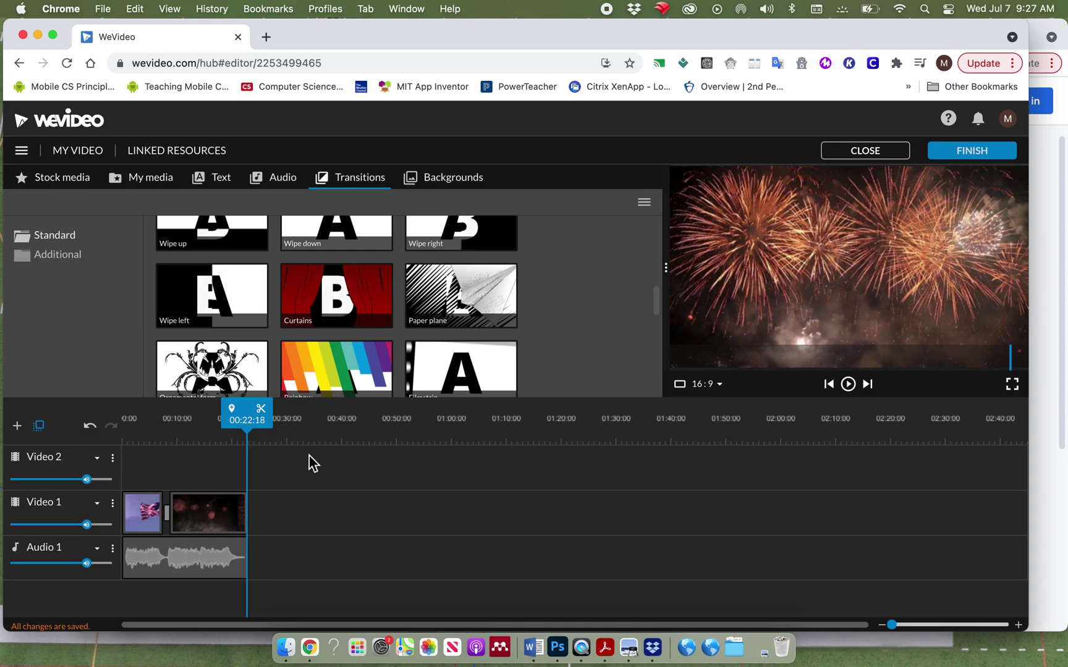
# Place the GirlsStand photo right after the fireworks clip on Video 1, checking the brief
pyautogui.click(145, 183)
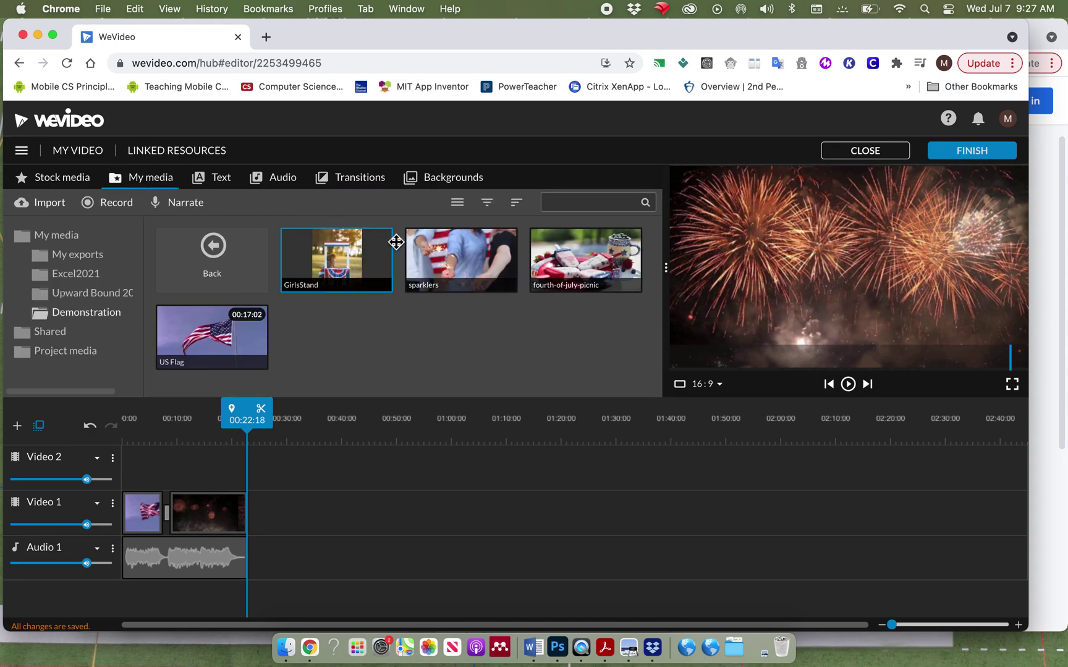
pyautogui.click(344, 263)
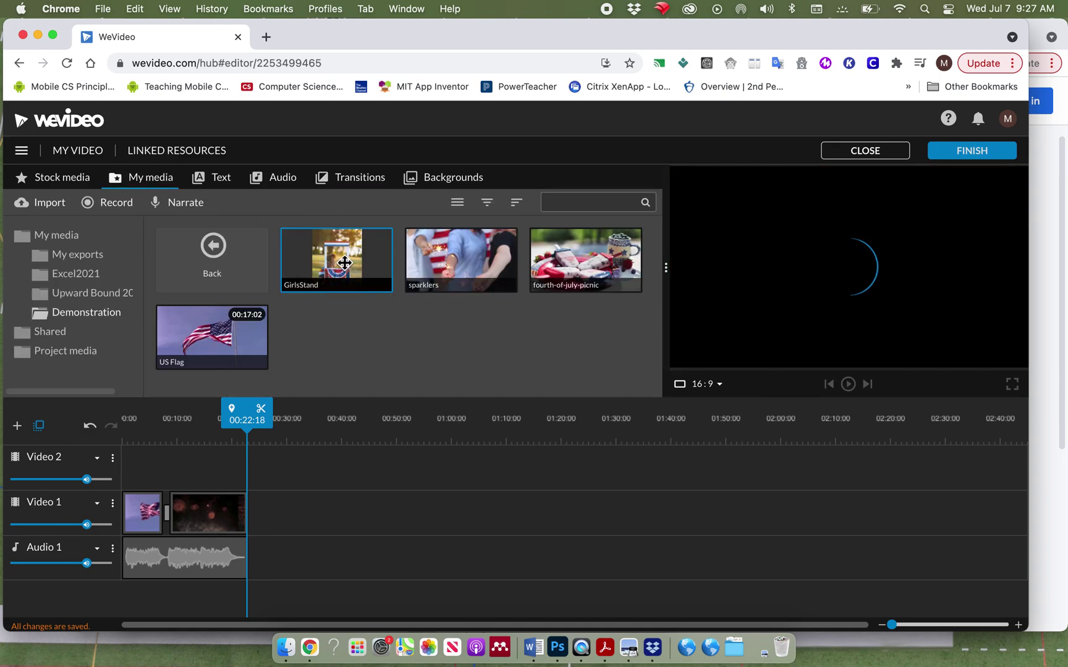
pyautogui.moveTo(344, 263); pyautogui.dragTo(274, 516)
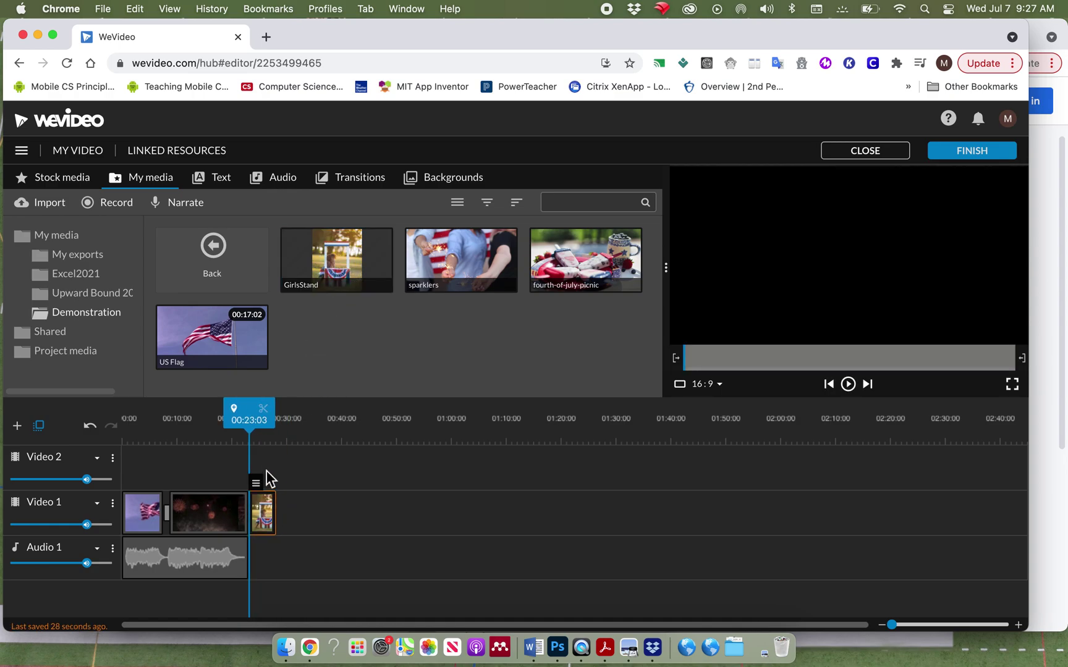
pyautogui.moveTo(257, 417); pyautogui.dragTo(269, 418)
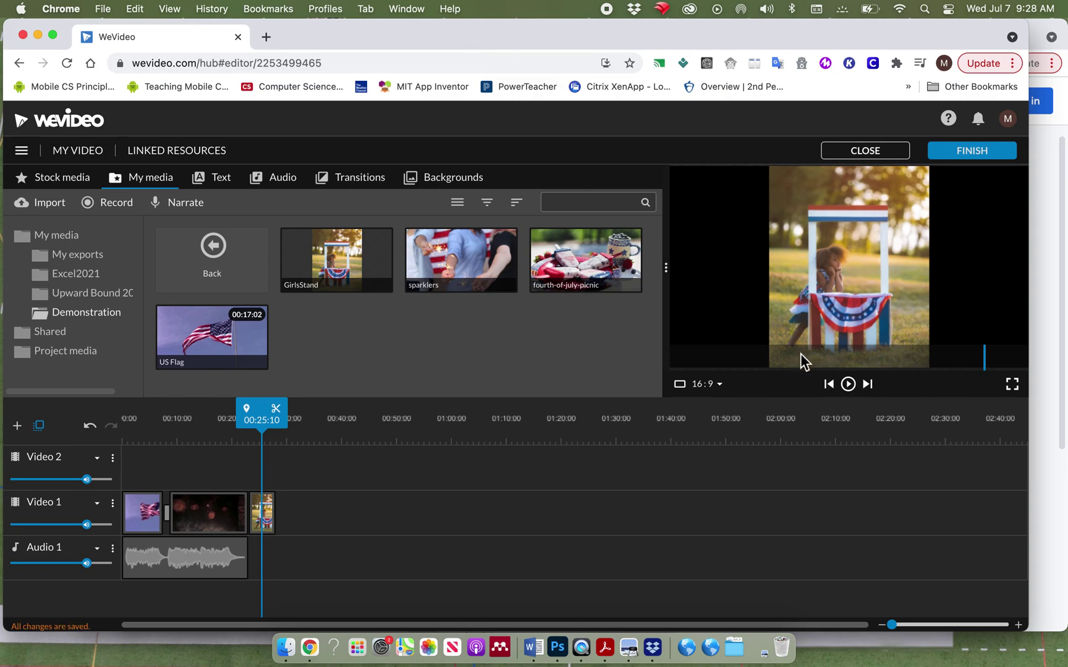
pyautogui.click(1042, 311)
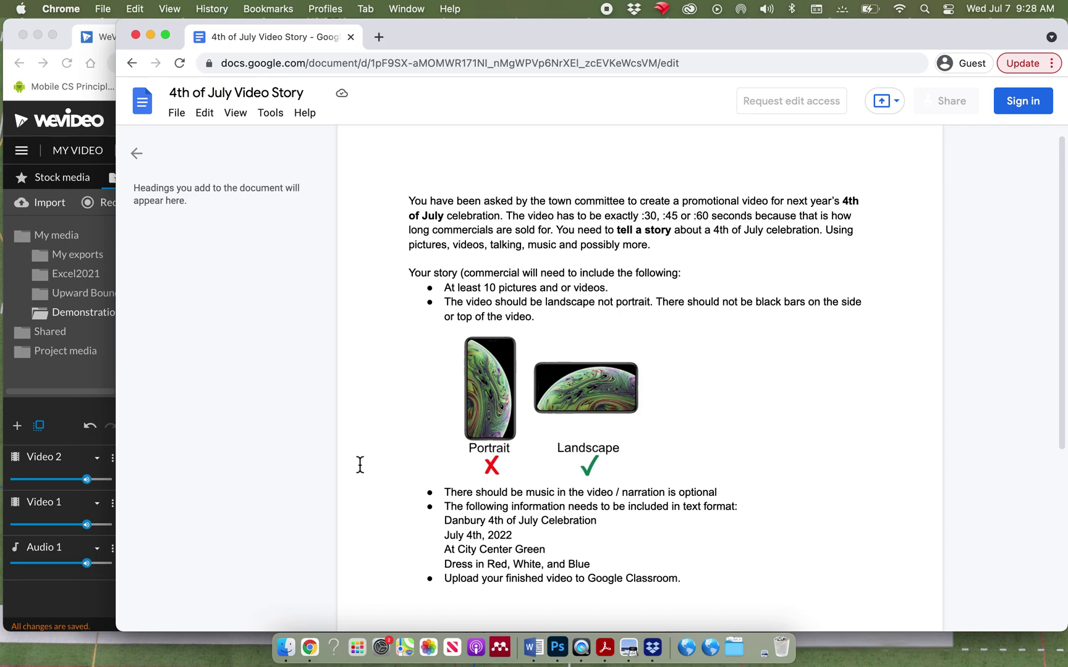
pyautogui.click(54, 592)
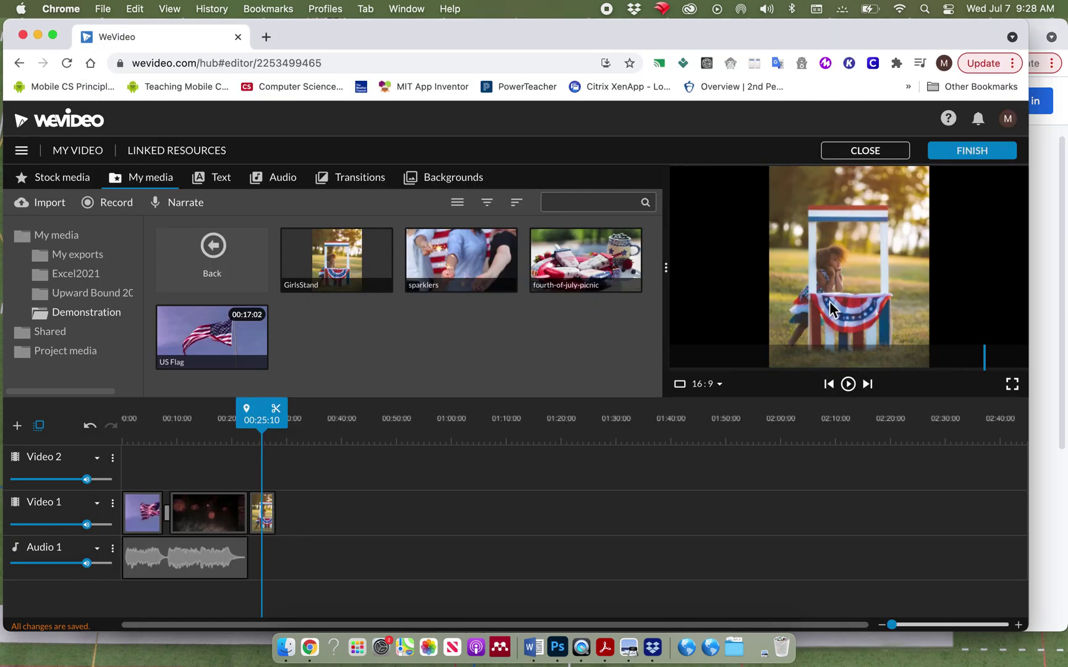
# Select the GirlsStand photo clip on Video 1 and bring up its FX effects choices
pyautogui.click(264, 509)
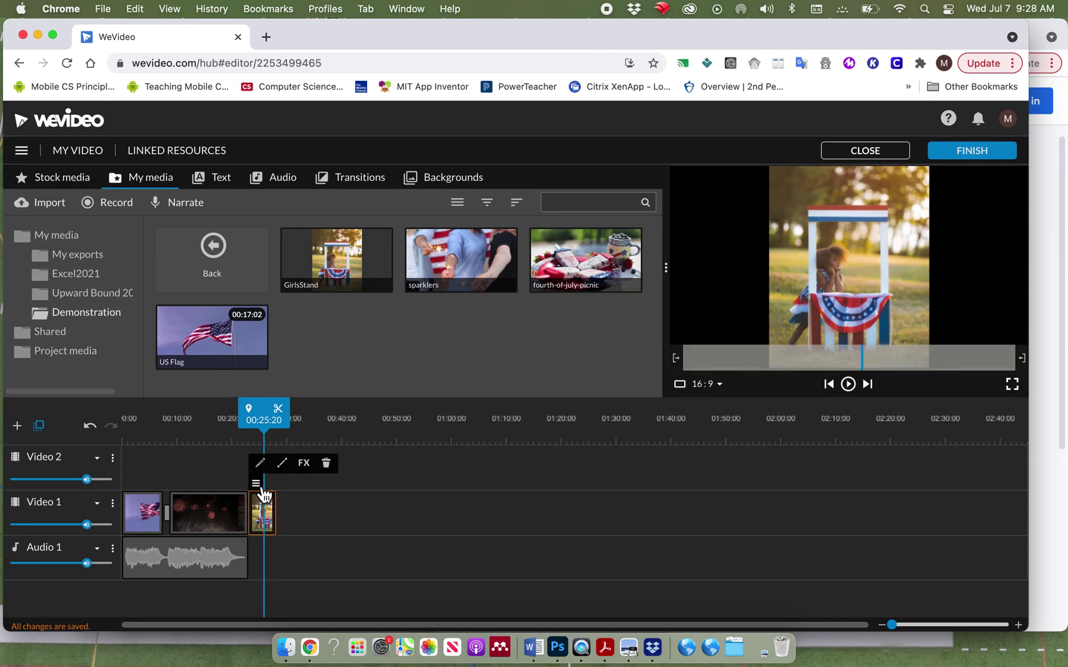
pyautogui.click(261, 490)
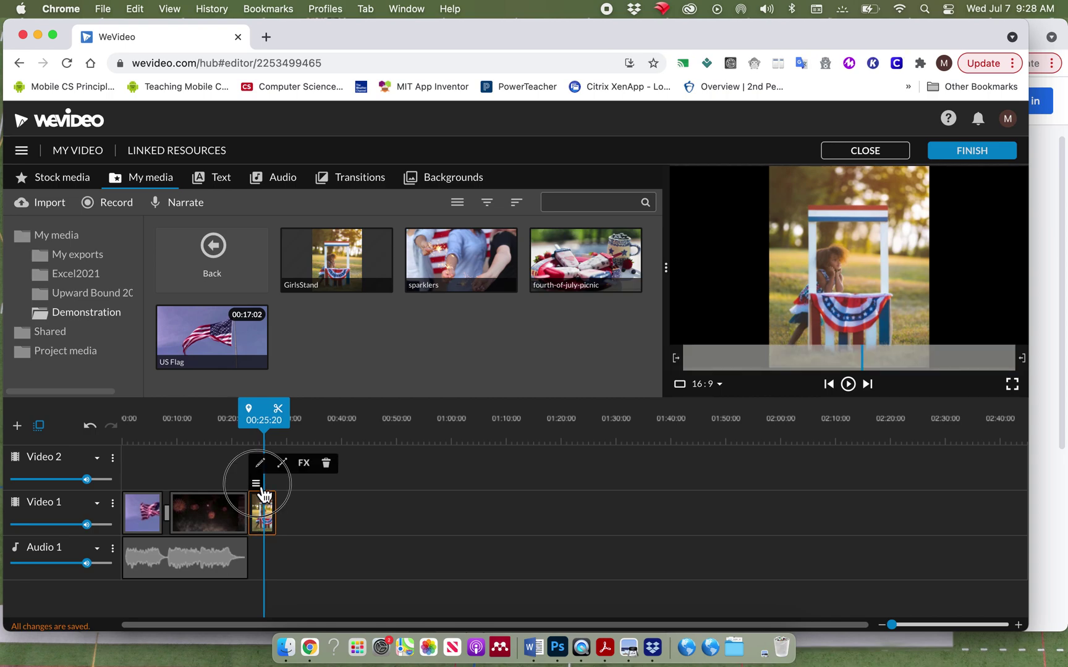
pyautogui.click(308, 468)
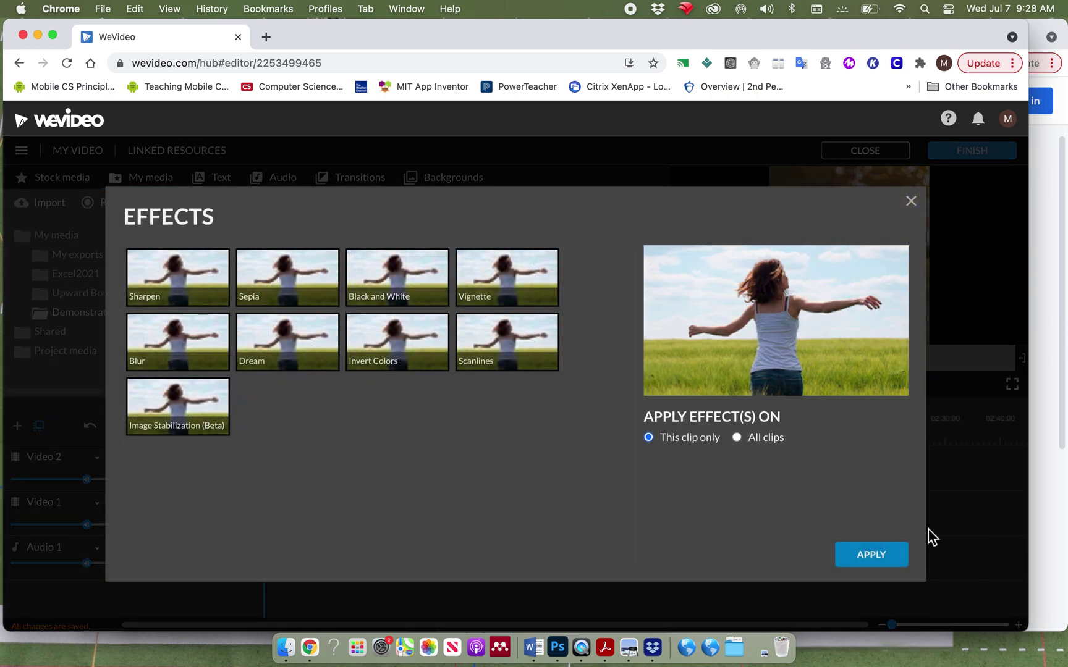
# Close the Effects dialog and reopen the GirlsStand clip in its editing screen
pyautogui.click(912, 201)
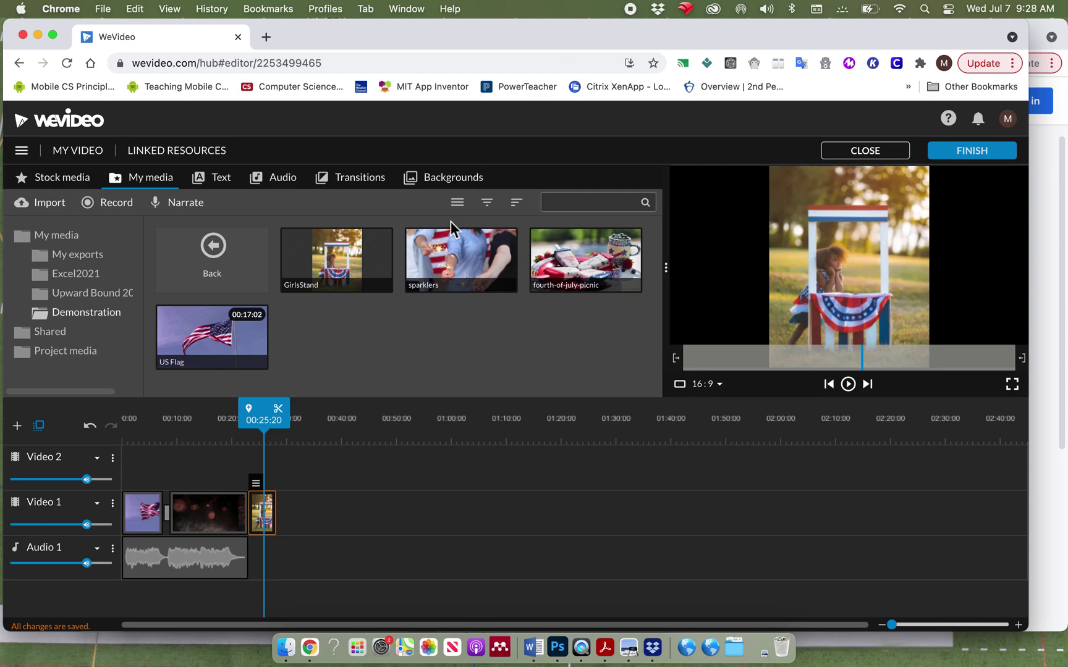
pyautogui.doubleClick(260, 505)
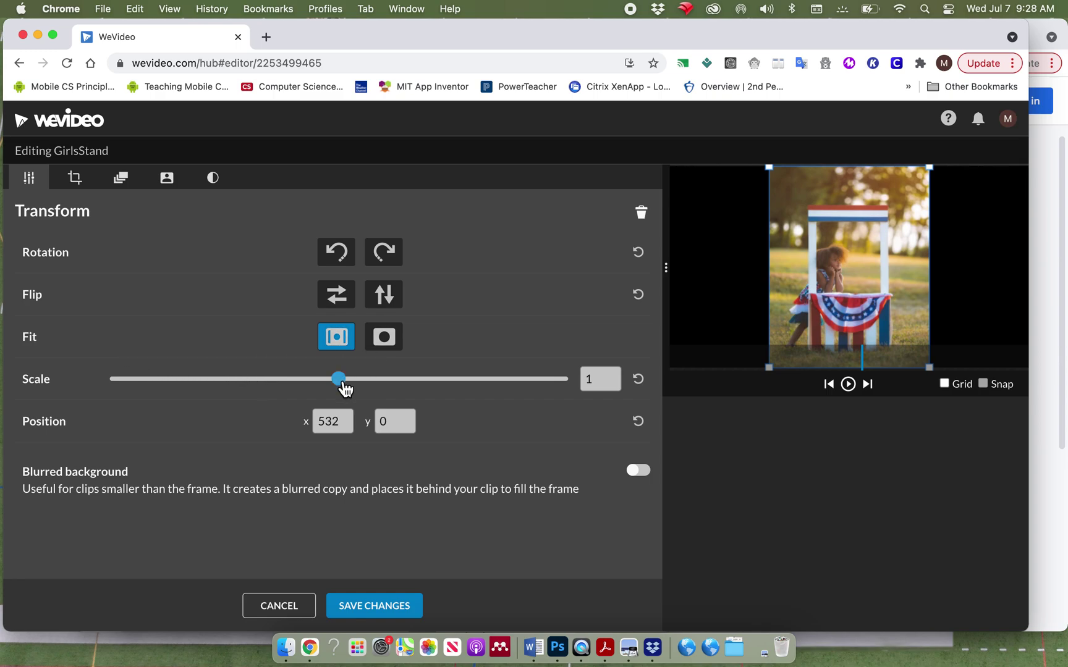
# Scale the GirlsStand photo to 2.32 and position it at x -75, y -800
pyautogui.moveTo(342, 384); pyautogui.dragTo(419, 384)
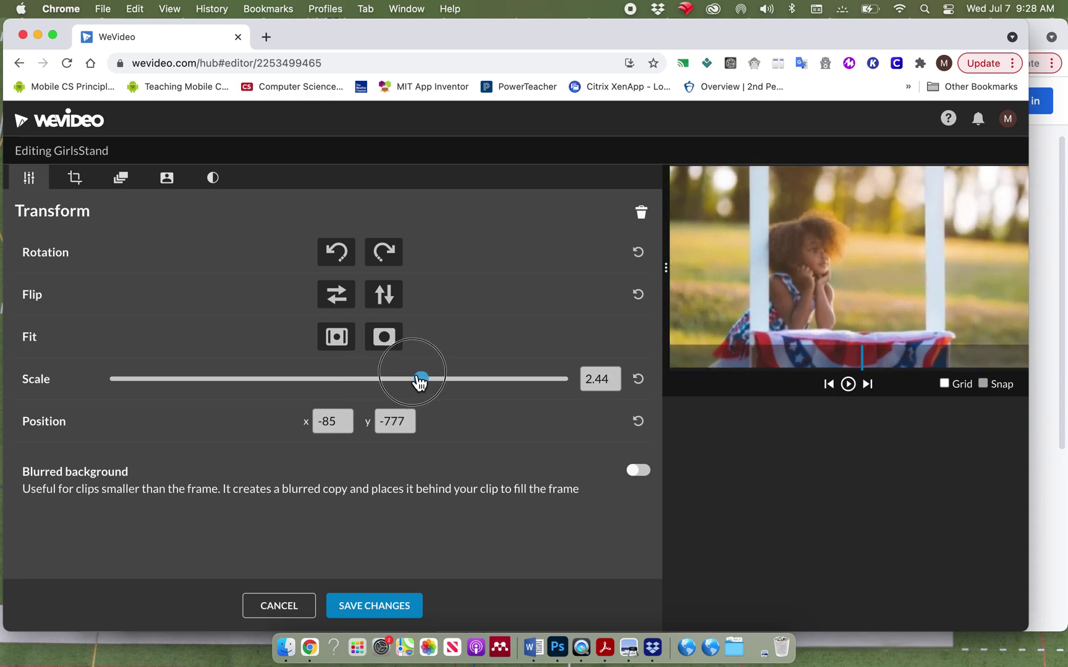
pyautogui.moveTo(420, 383)
pyautogui.mouseDown()
pyautogui.moveTo(386, 377)
pyautogui.moveTo(415, 375)
pyautogui.mouseUp()
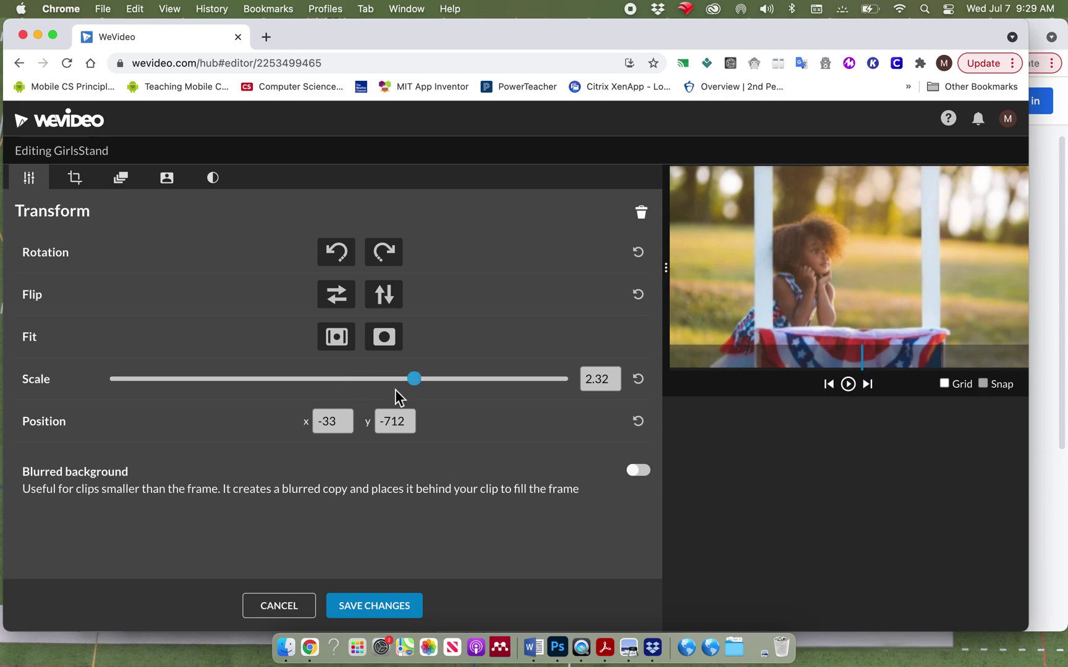
pyautogui.moveTo(339, 425); pyautogui.dragTo(291, 429)
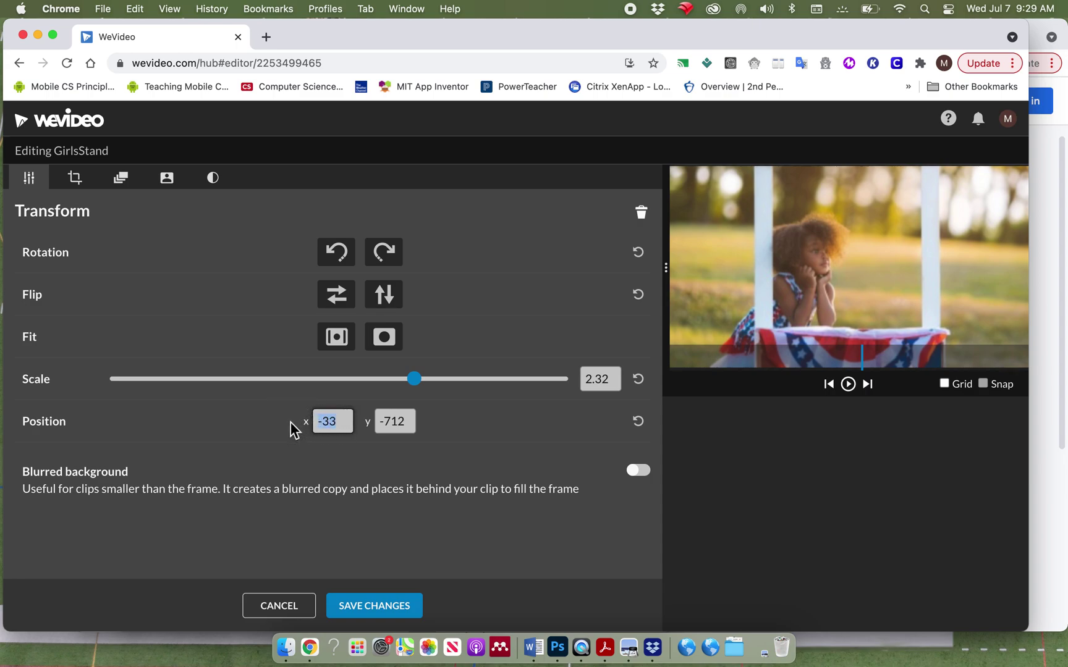
pyautogui.write('-50')
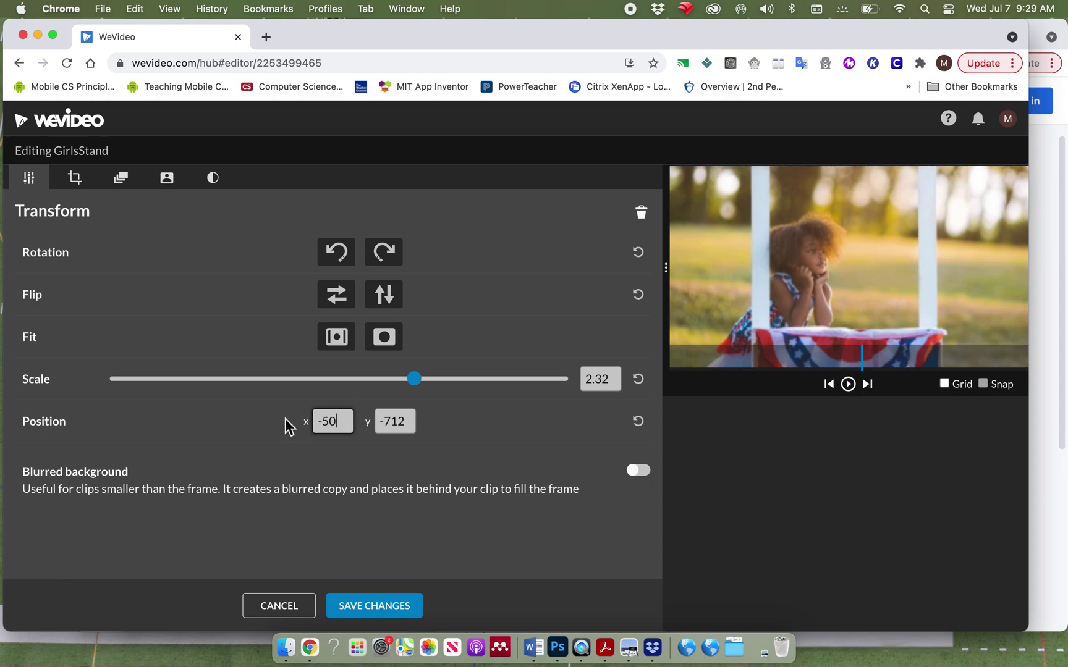
pyautogui.click(413, 423)
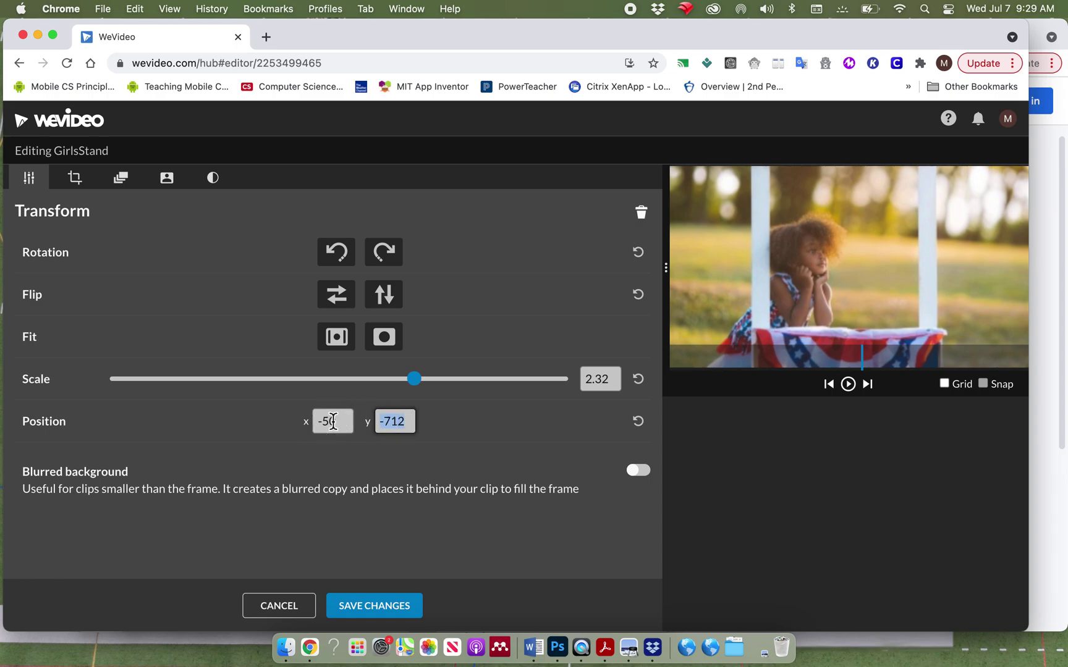
pyautogui.write('-')
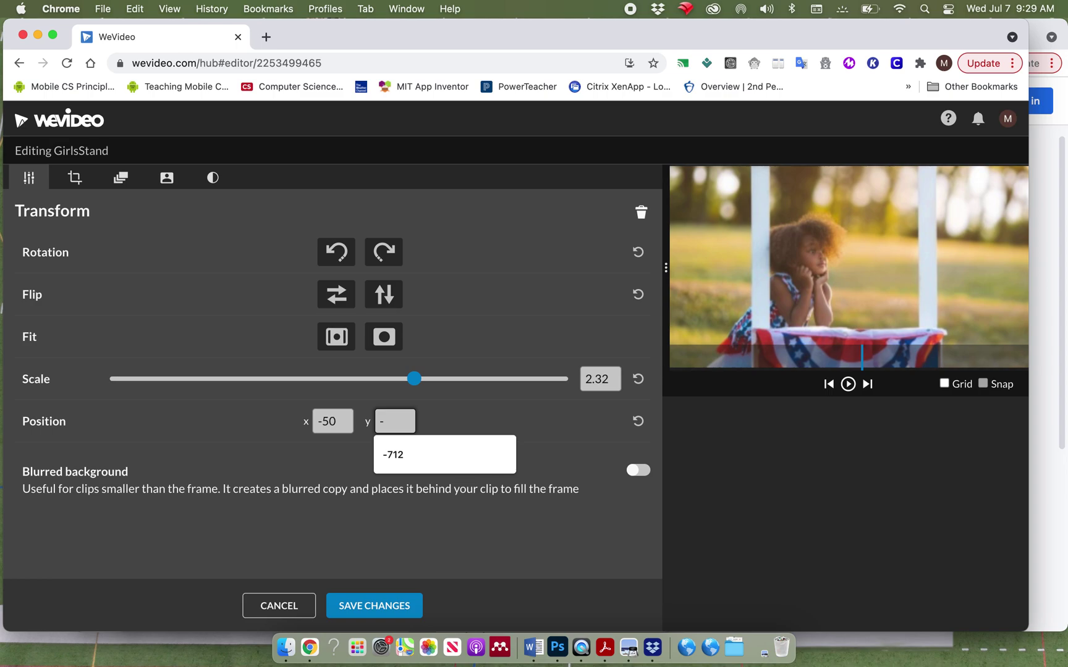
pyautogui.write('800')
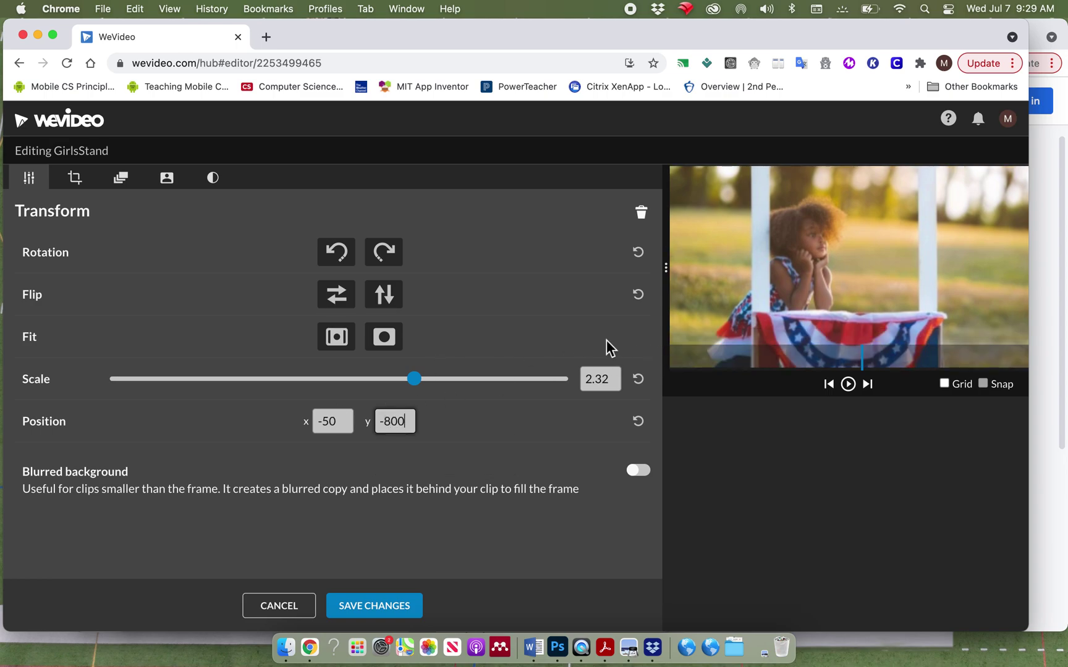
pyautogui.doubleClick(328, 424)
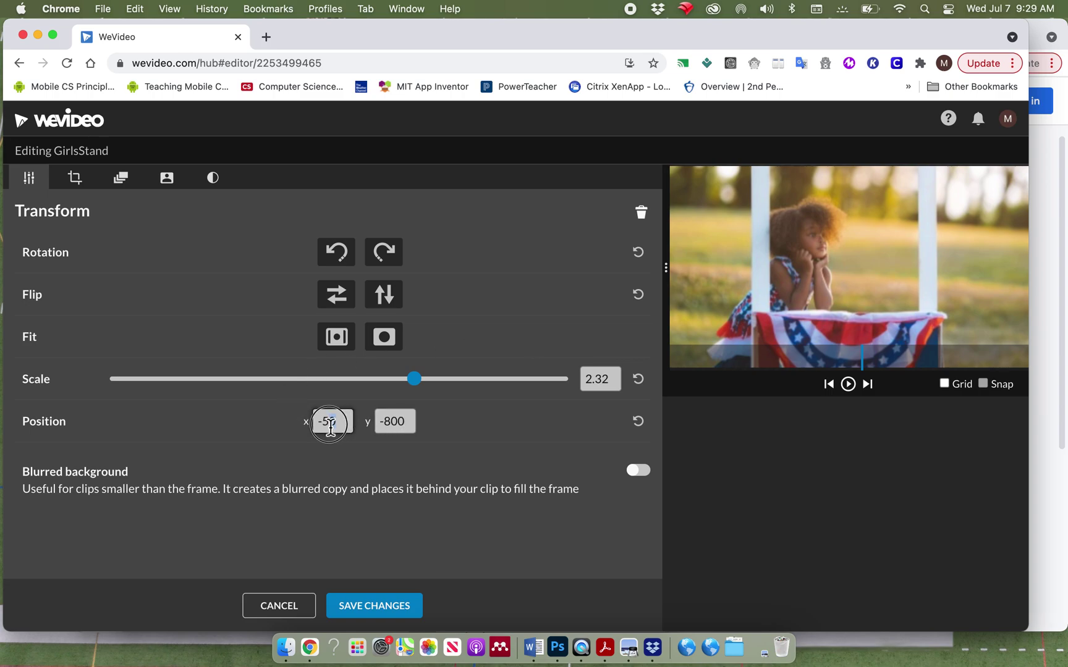
pyautogui.write('7')
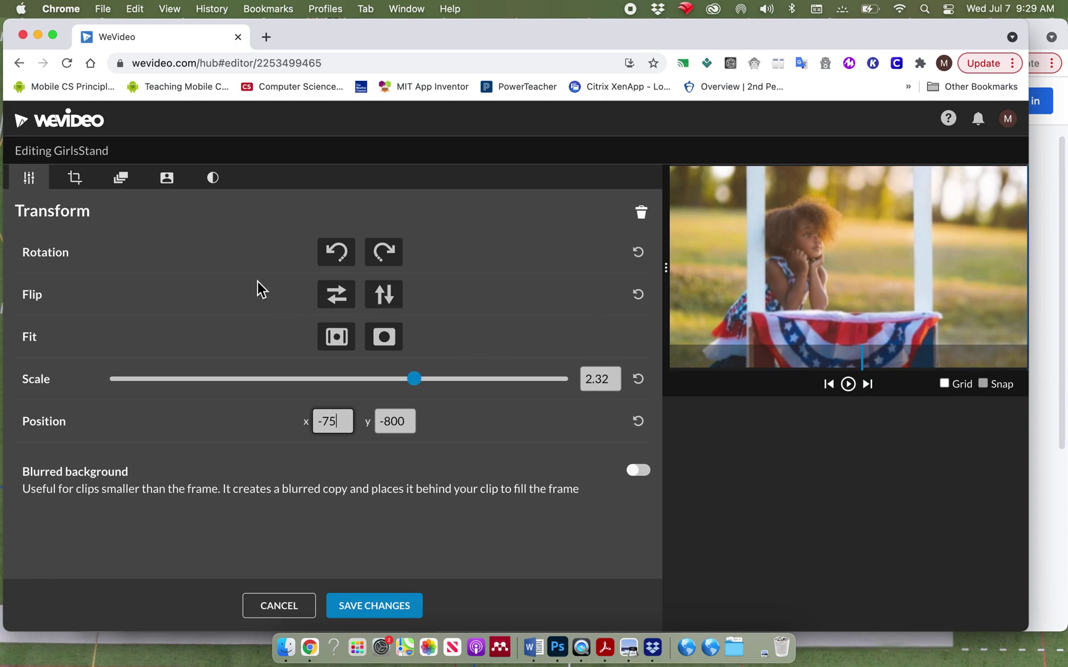
pyautogui.click(74, 183)
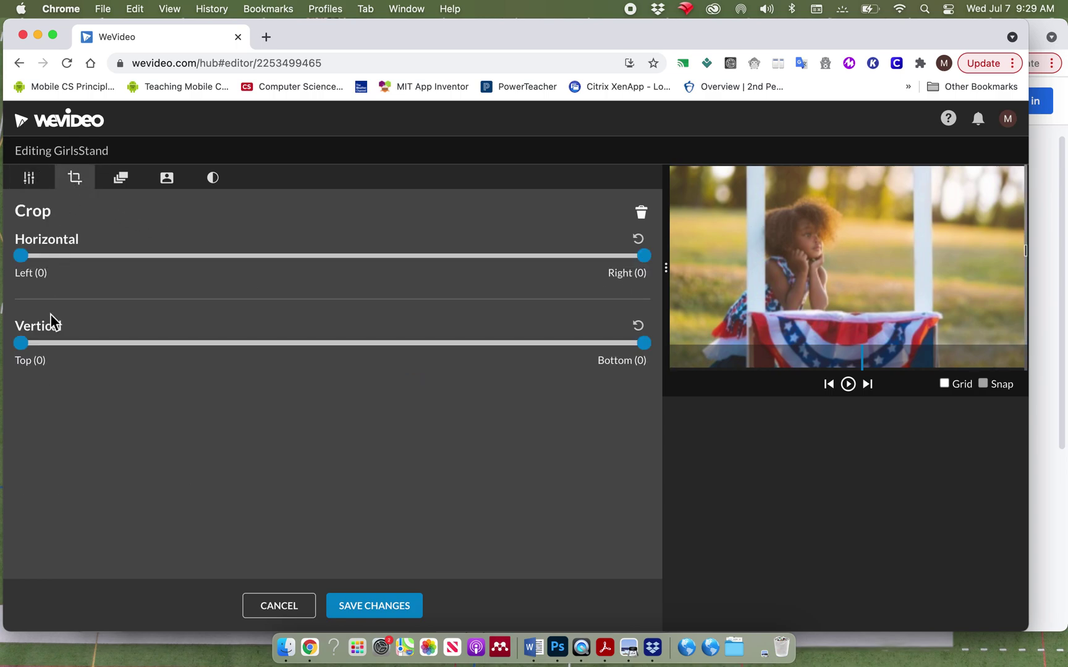
# Give GirlsStand a zoom-in animation ending at scale 3.24 (position -469, -1296) and save it
pyautogui.click(122, 179)
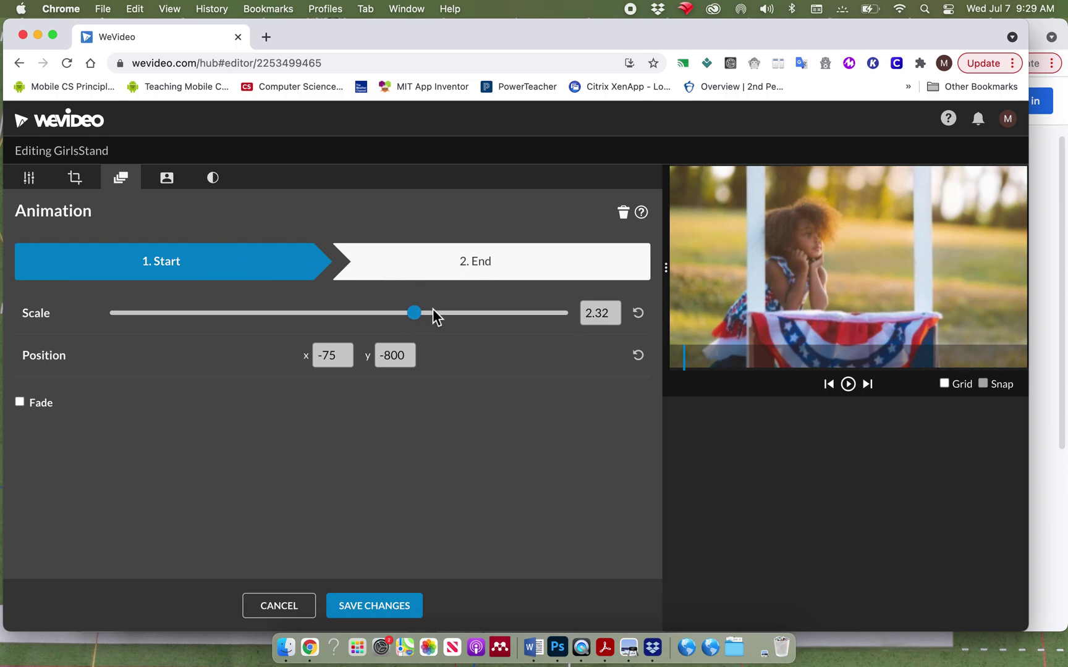
pyautogui.click(470, 281)
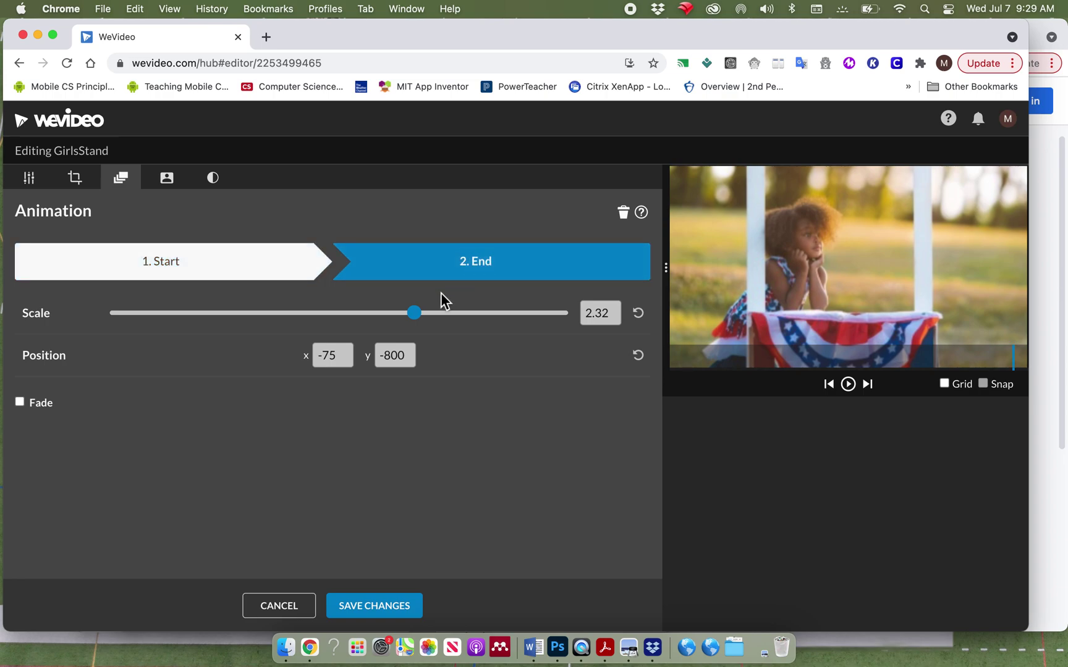
pyautogui.moveTo(415, 314); pyautogui.dragTo(470, 327)
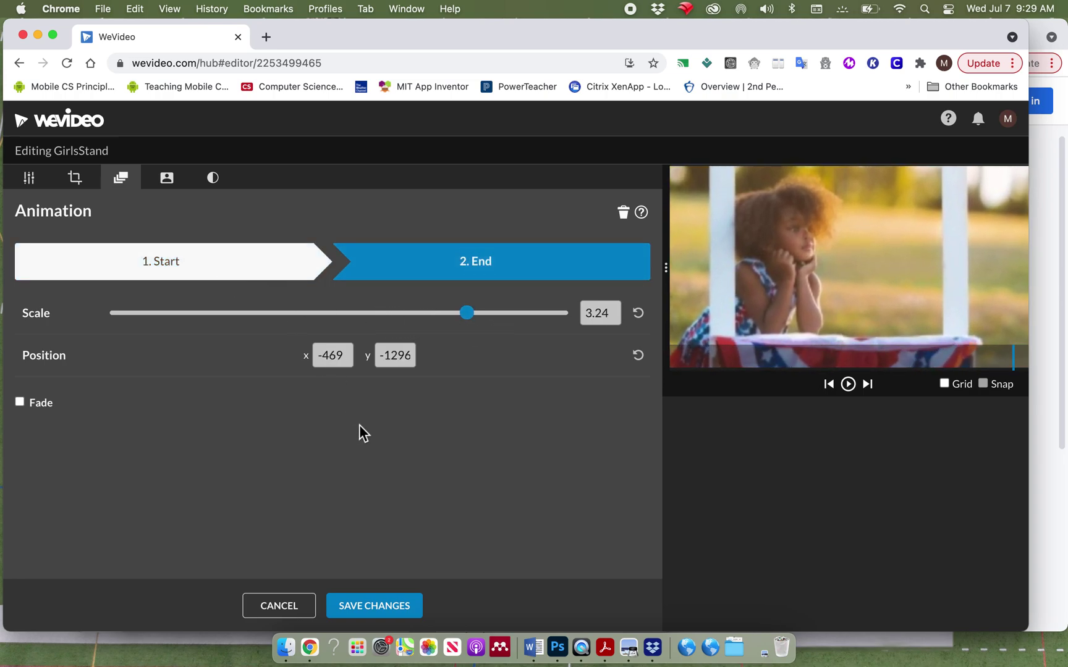
pyautogui.click(350, 607)
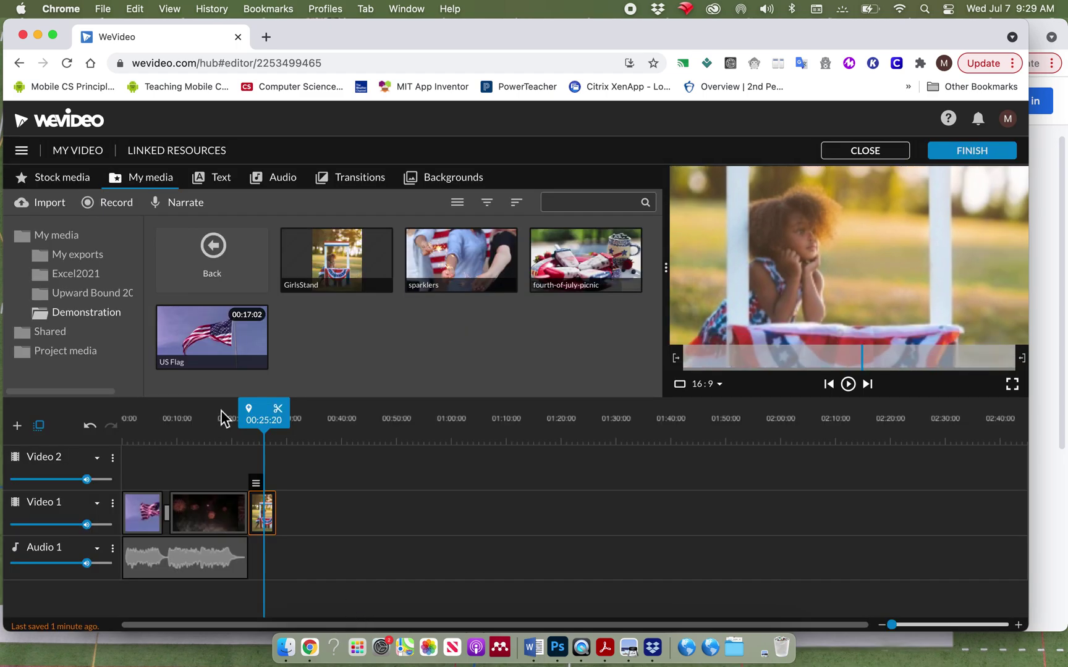
# Scrub back into the fireworks clip and play through to check the GirlsStand zoom
pyautogui.moveTo(242, 422); pyautogui.dragTo(235, 429)
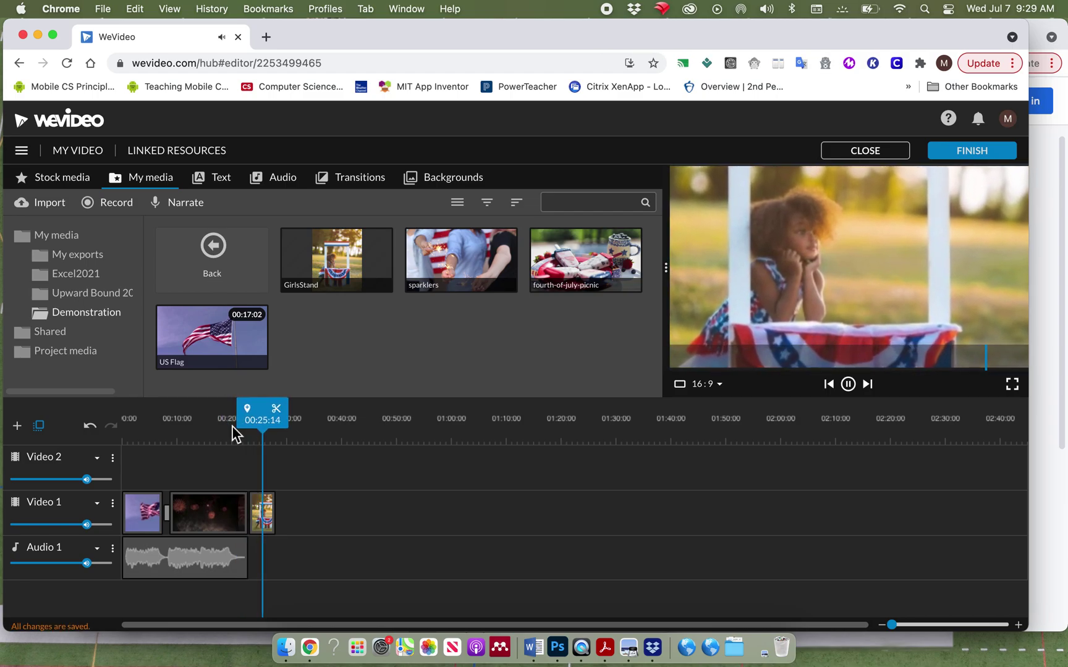
pyautogui.click(263, 516)
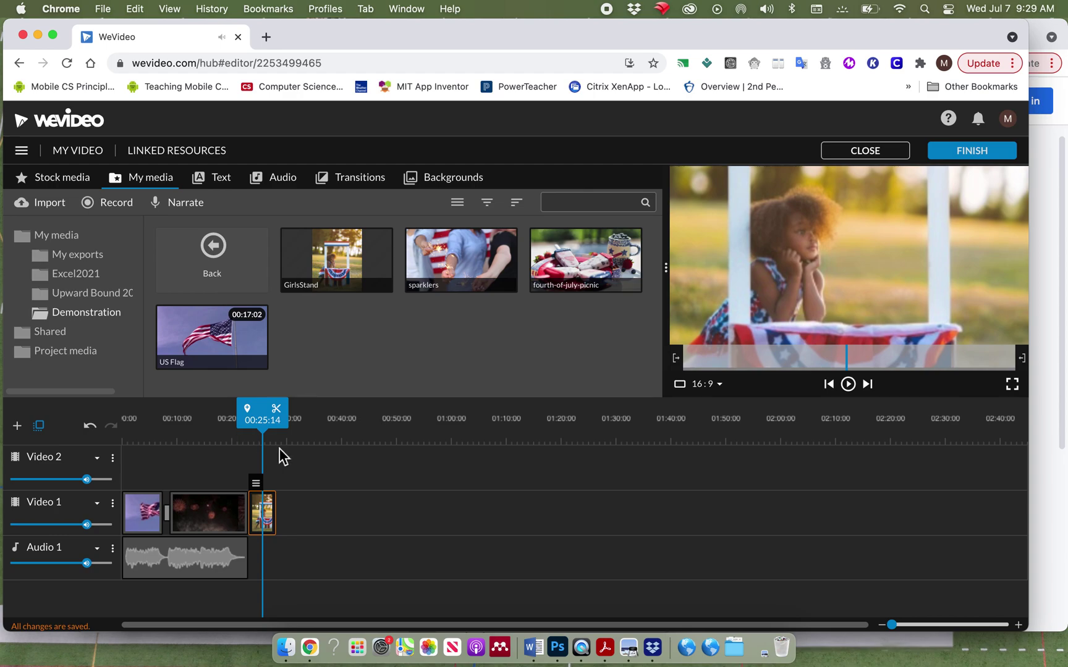
pyautogui.doubleClick(265, 516)
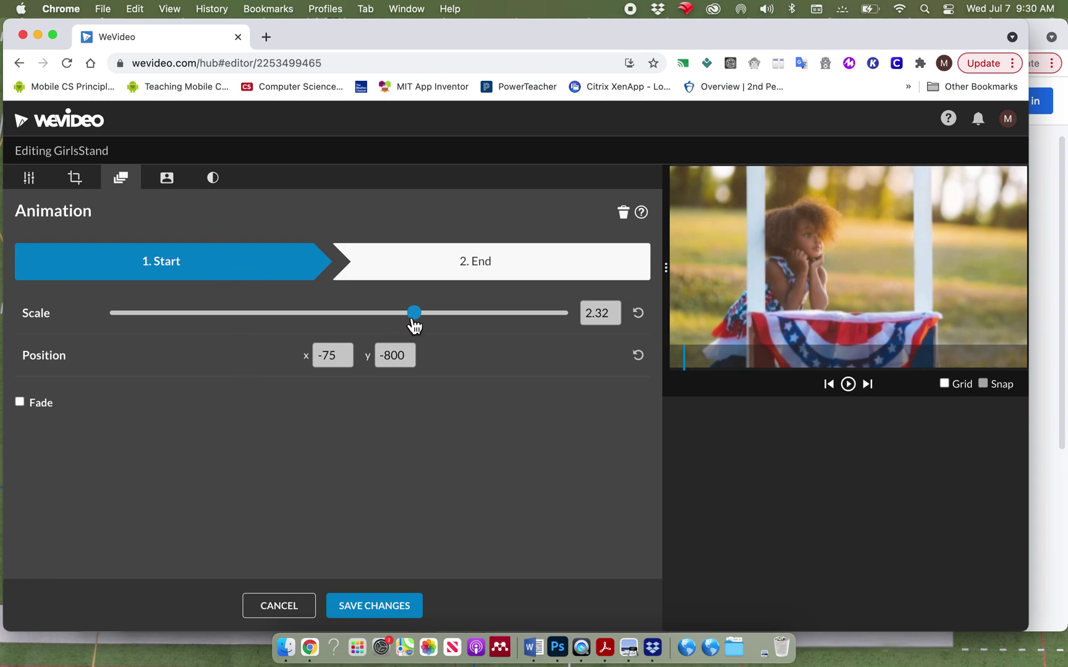
# Lower the animation's start scale to 2.2 (position -23, -735), review the clip tabs, and save
pyautogui.moveTo(414, 326)
pyautogui.mouseDown()
pyautogui.moveTo(353, 322)
pyautogui.moveTo(407, 313)
pyautogui.mouseUp()
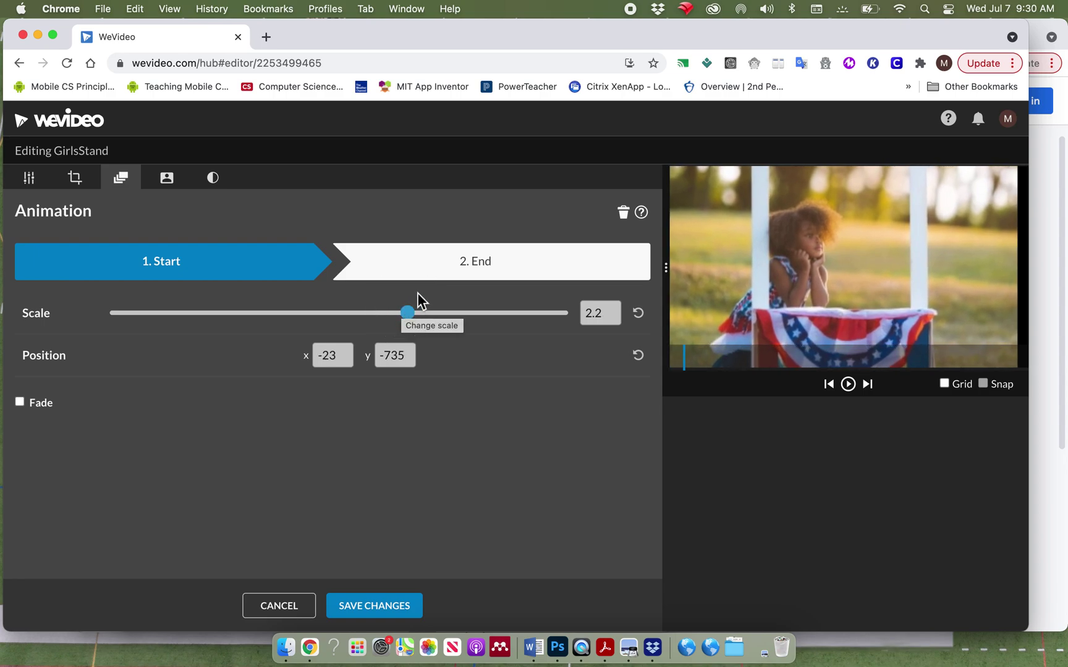
pyautogui.click(494, 269)
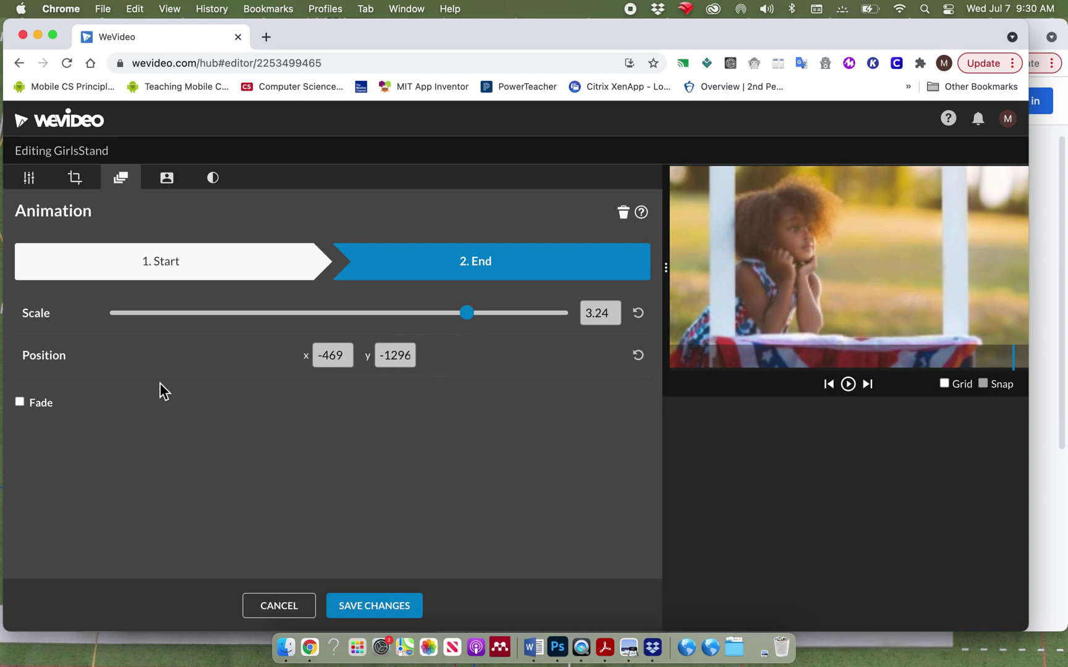
pyautogui.click(168, 181)
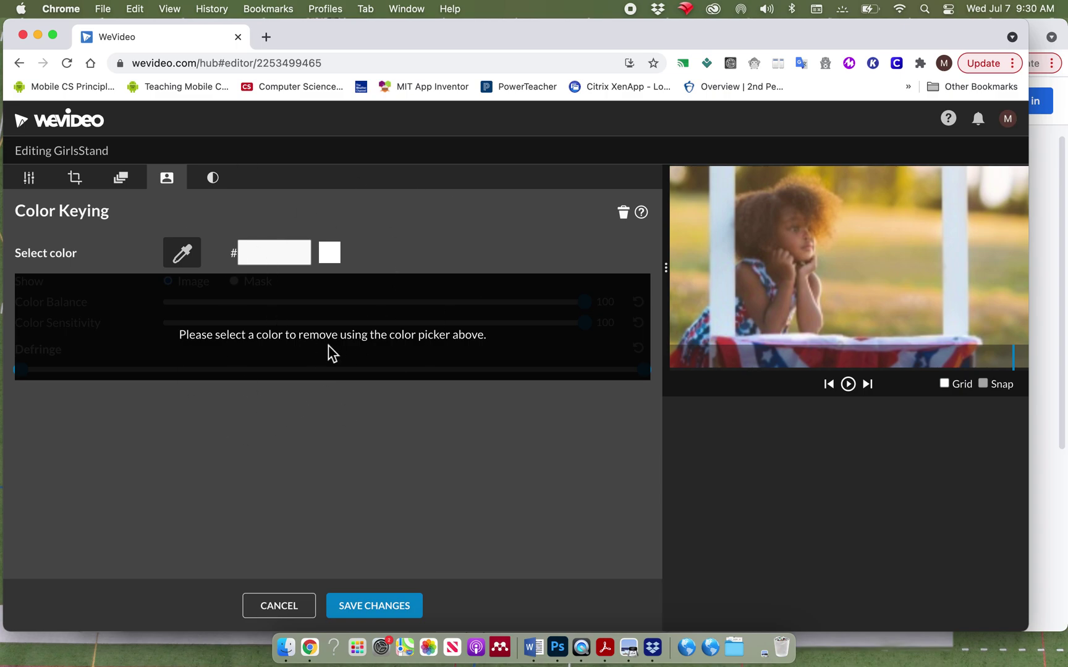
pyautogui.click(214, 179)
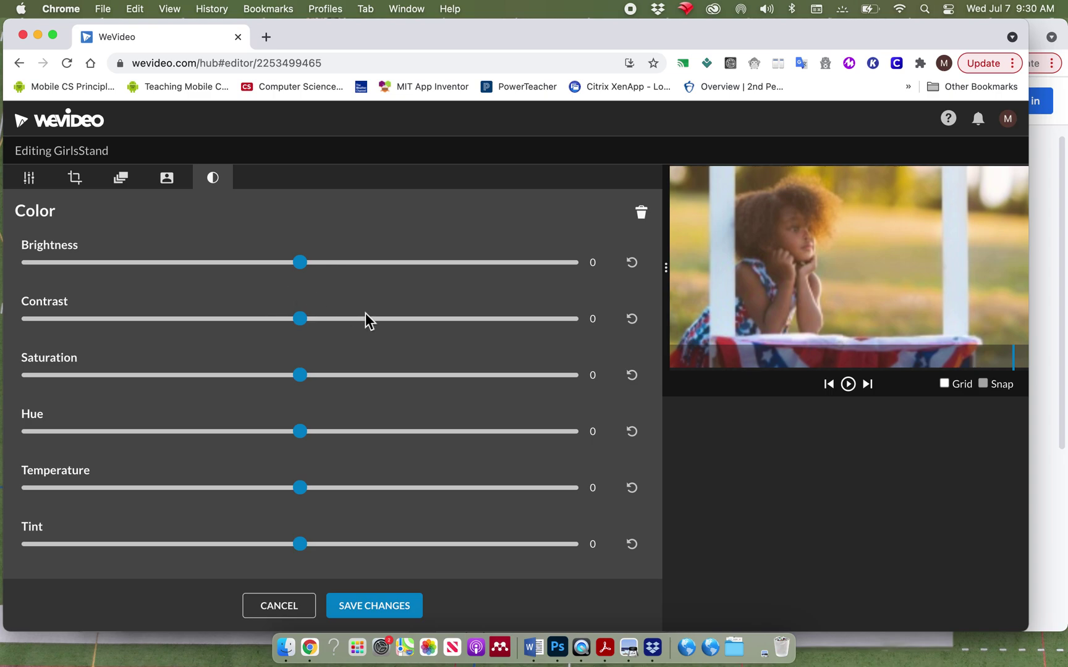
pyautogui.click(172, 185)
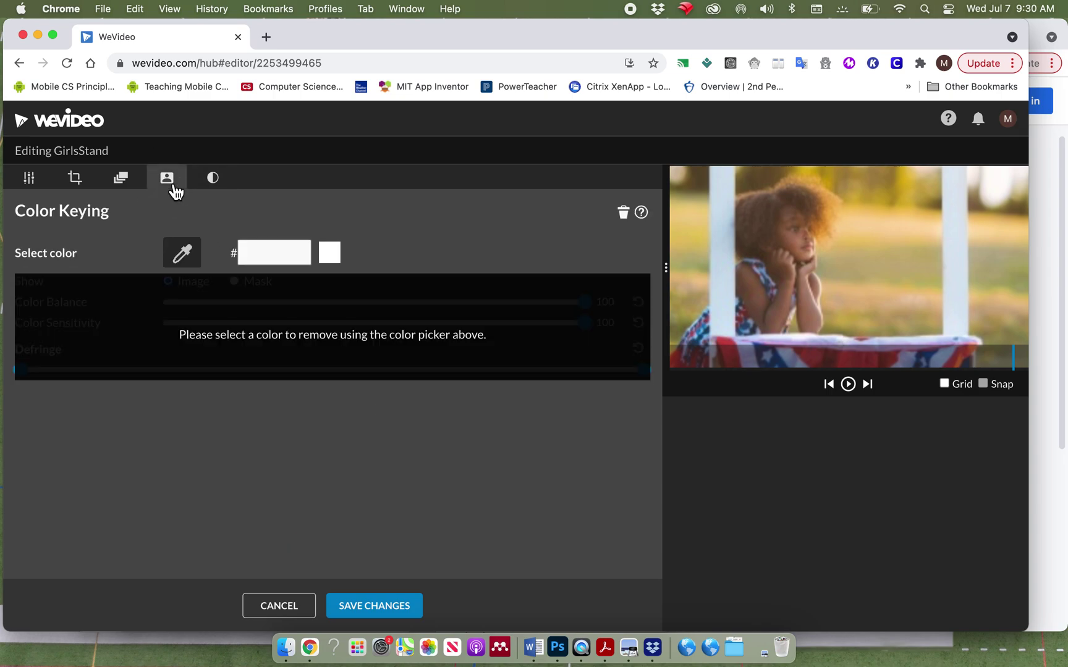
pyautogui.click(119, 180)
pyautogui.click(29, 179)
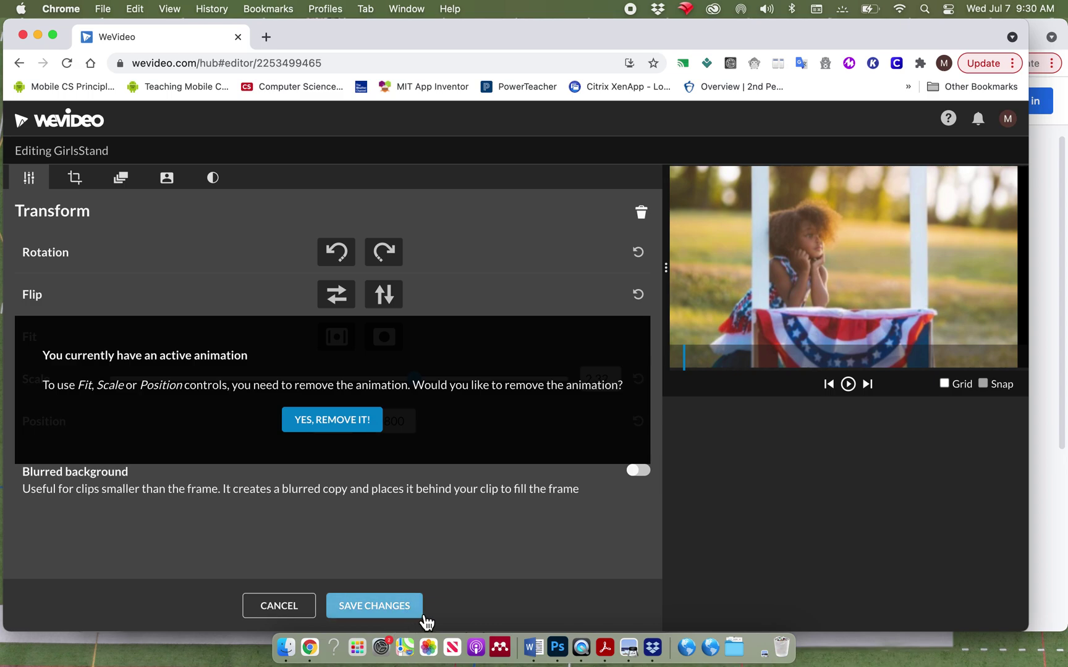
pyautogui.click(403, 609)
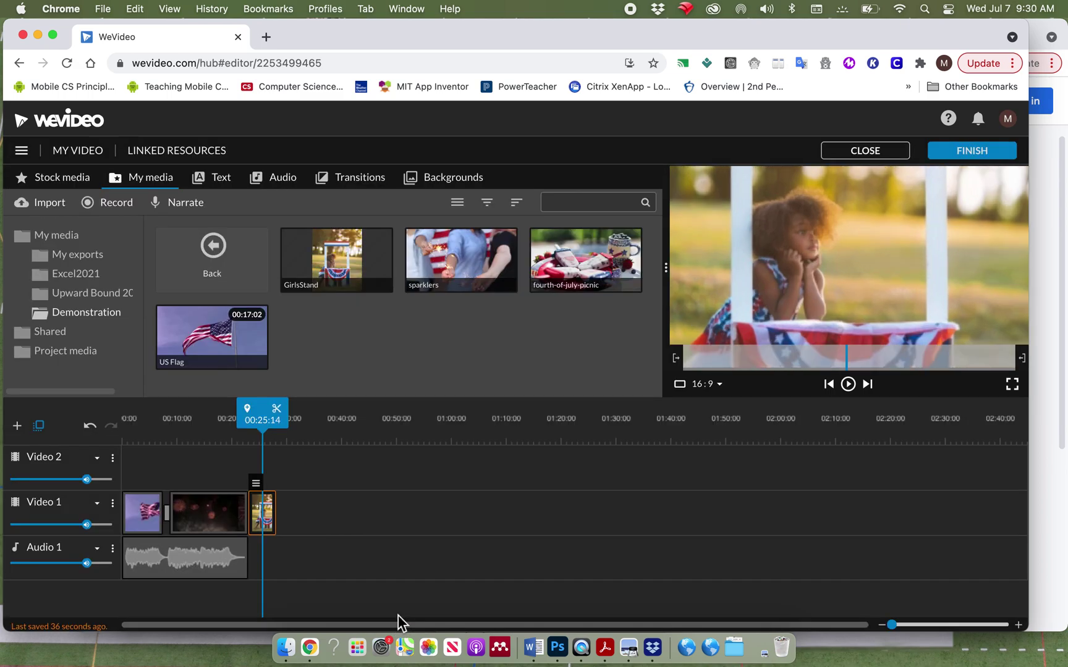
# Rewind to the start, trim GirlsStand's end to about 26 seconds, and play back to check
pyautogui.moveTo(264, 409)
pyautogui.mouseDown()
pyautogui.moveTo(135, 411)
pyautogui.moveTo(285, 411)
pyautogui.moveTo(270, 411)
pyautogui.mouseUp()
pyautogui.moveTo(274, 526); pyautogui.dragTo(269, 525)
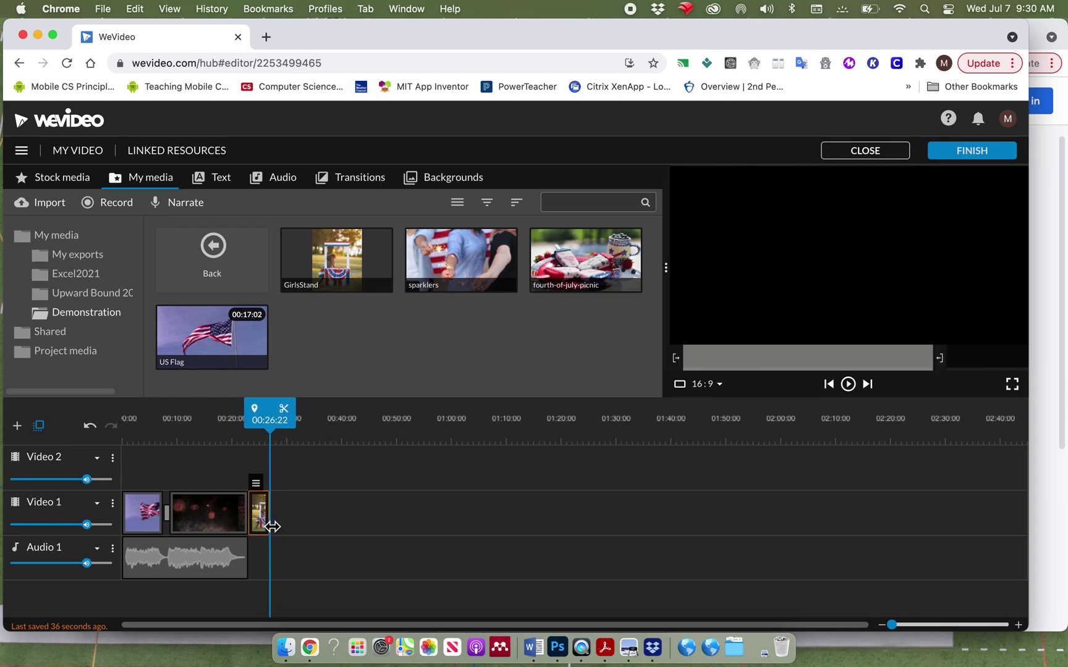
pyautogui.moveTo(274, 420); pyautogui.dragTo(239, 416)
pyautogui.press('space')
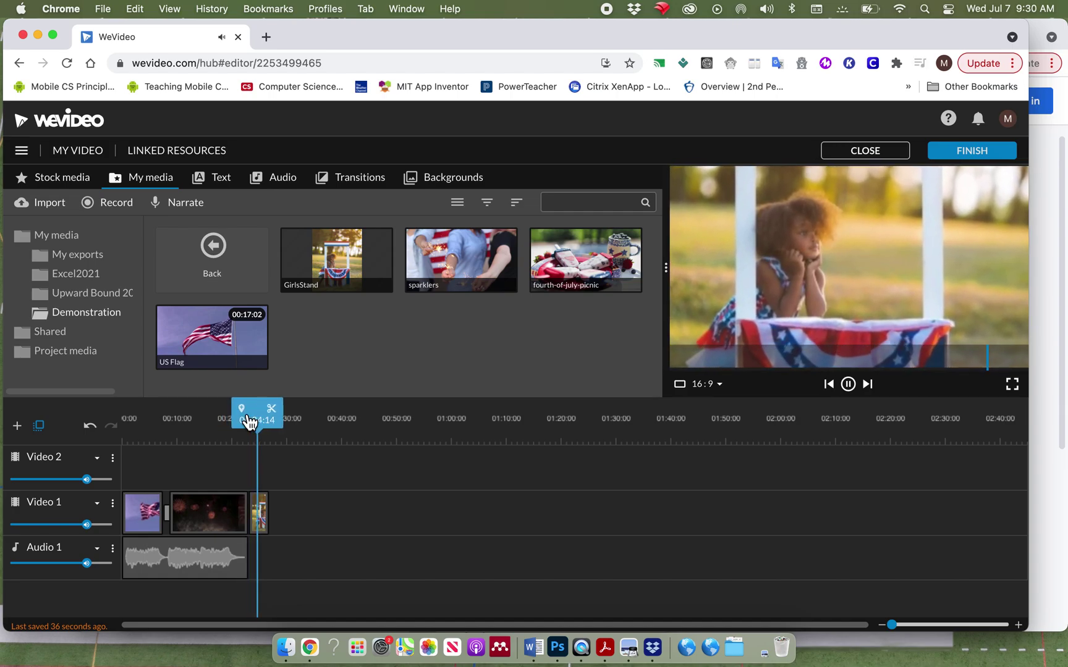
pyautogui.press('space')
pyautogui.moveTo(264, 479)
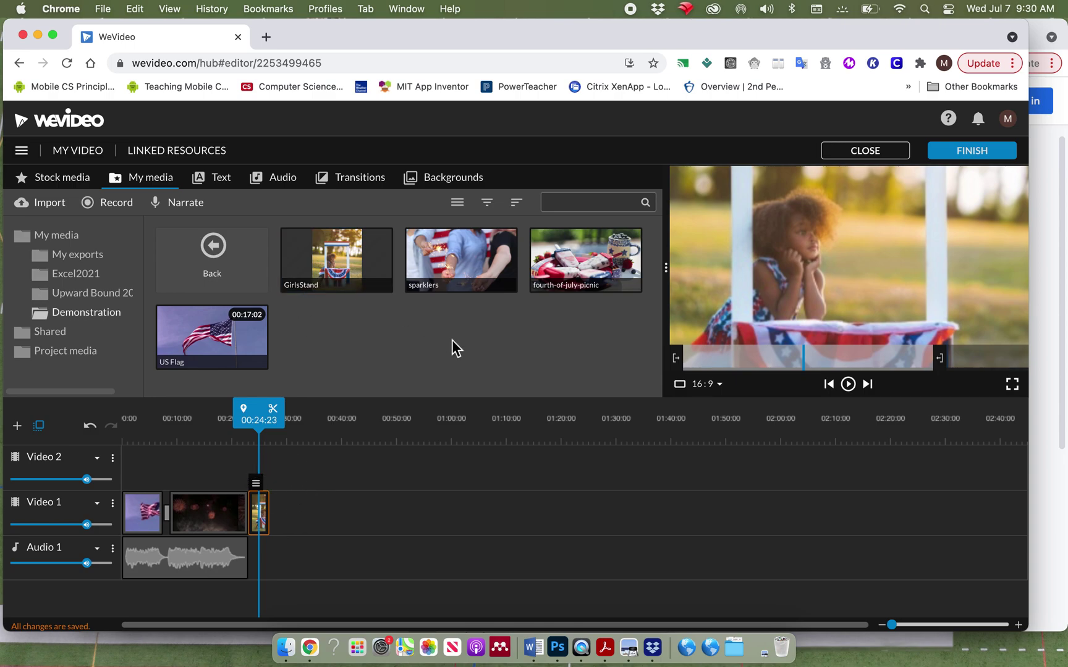
# Place the 'Puff - Title' motion template on Video 2 above the final photo and scrub to preview it
pyautogui.click(234, 183)
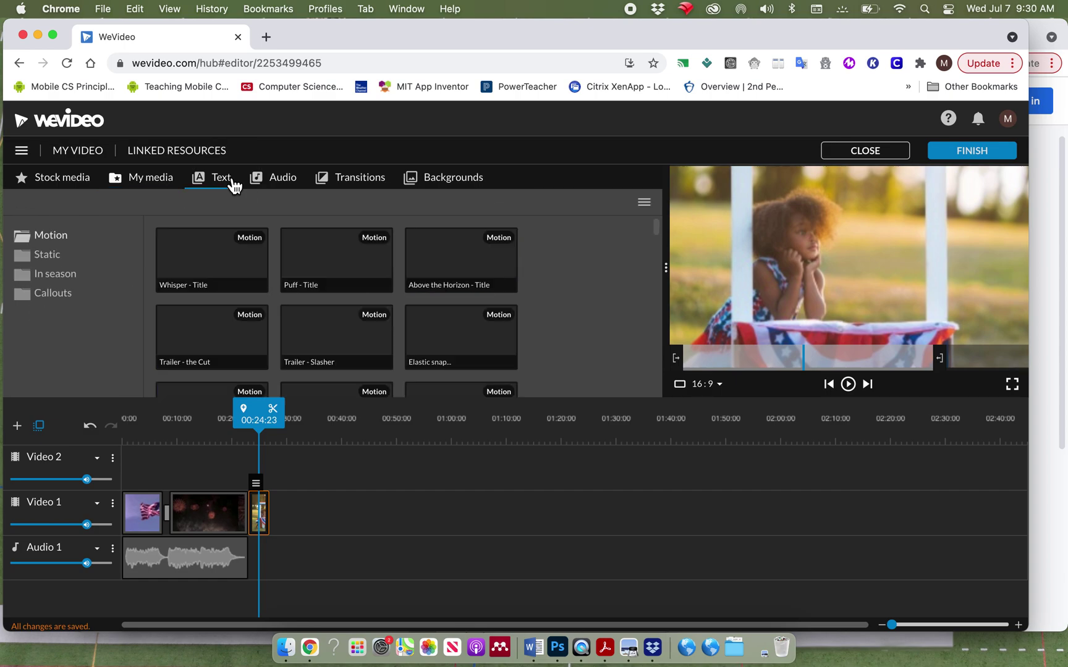
pyautogui.scroll(-2, 504, 320)
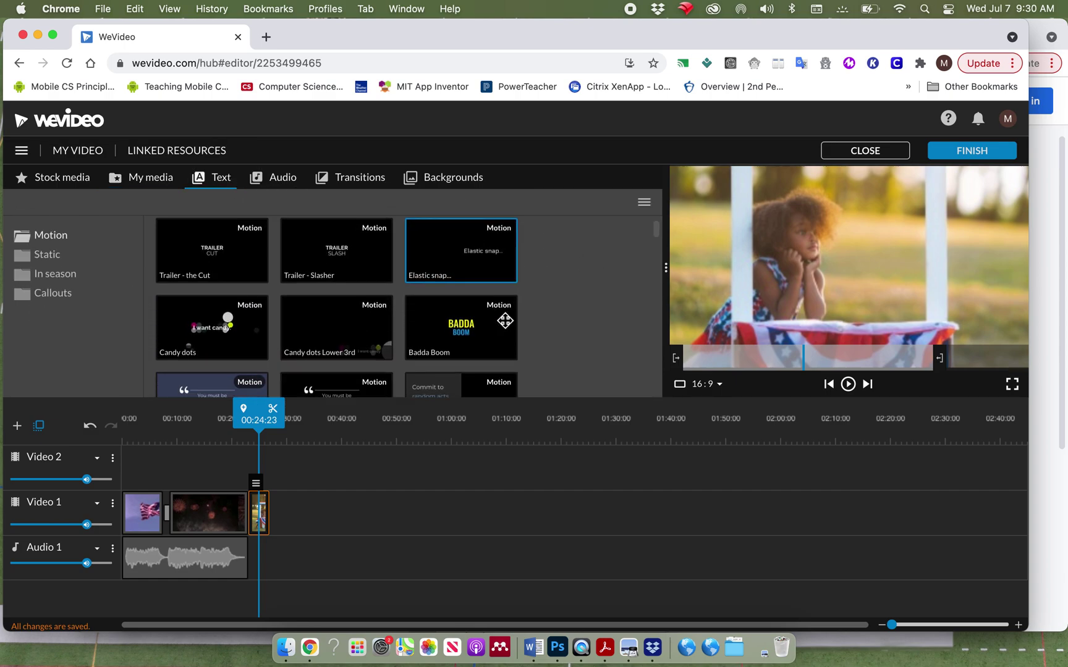
pyautogui.scroll(-5, 505, 320)
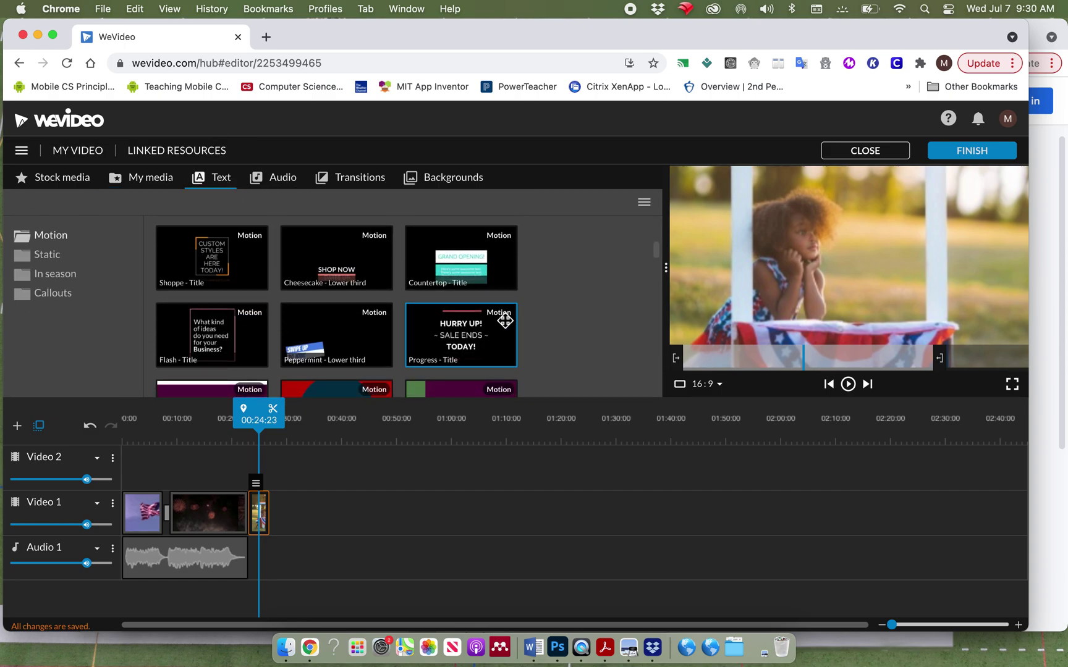
pyautogui.scroll(-10, 505, 320)
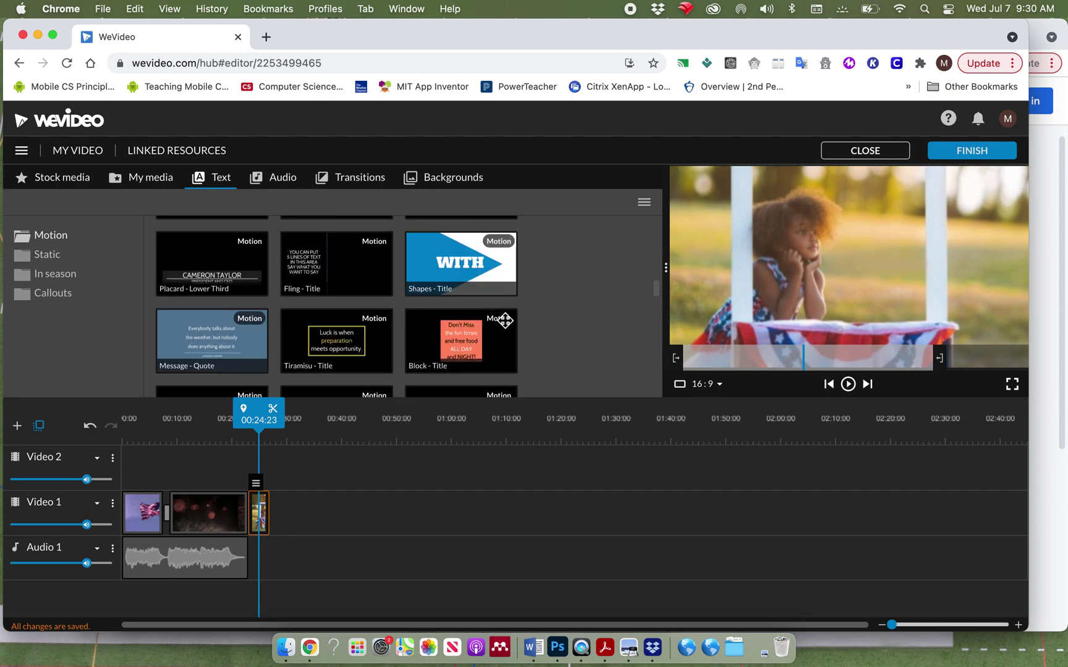
pyautogui.scroll(15, 505, 320)
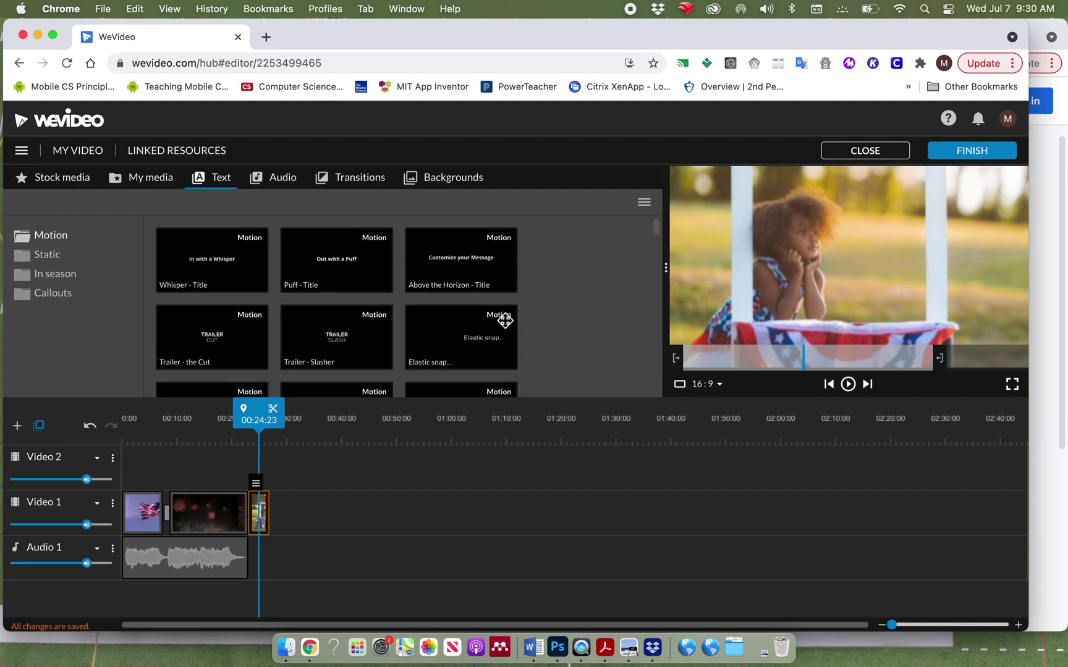
pyautogui.click(333, 264)
pyautogui.moveTo(333, 265); pyautogui.dragTo(283, 474)
pyautogui.moveTo(256, 411); pyautogui.dragTo(287, 413)
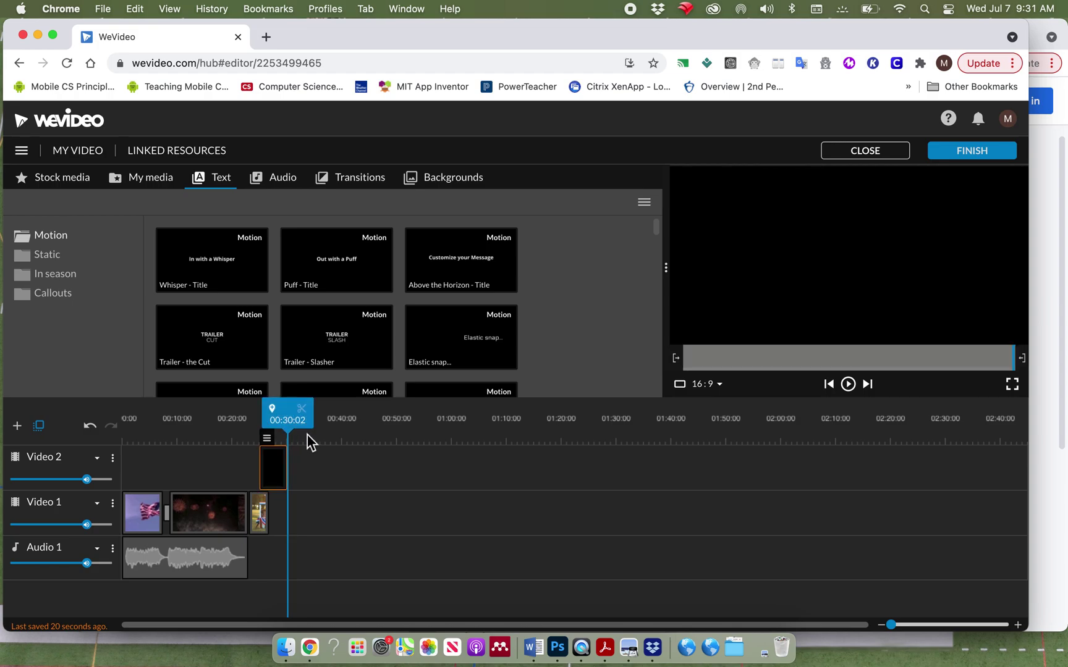
pyautogui.moveTo(298, 415)
pyautogui.mouseDown()
pyautogui.moveTo(284, 415)
pyautogui.moveTo(298, 414)
pyautogui.mouseUp()
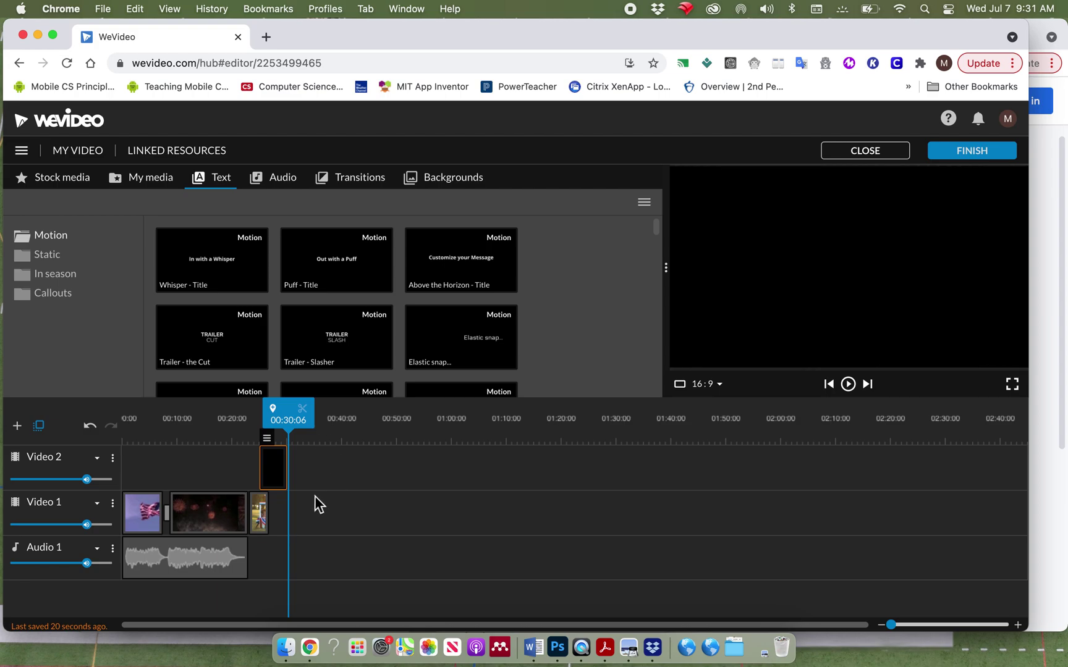
# Open the Puff title's text properties and clear its placeholder text
pyautogui.doubleClick(272, 460)
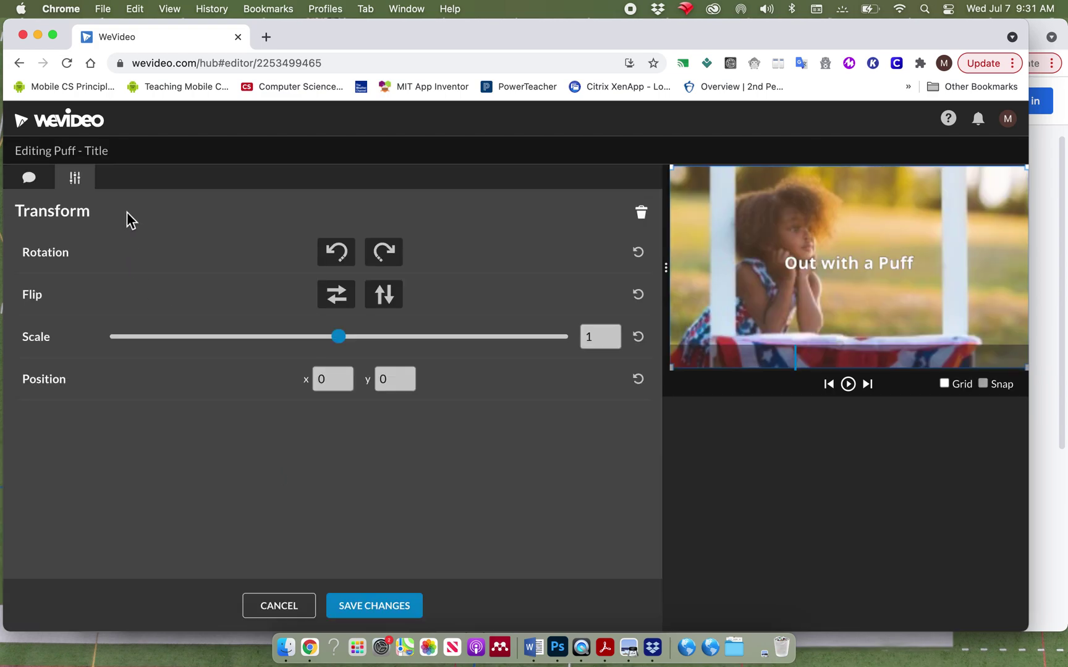
pyautogui.click(38, 181)
pyautogui.click(193, 334)
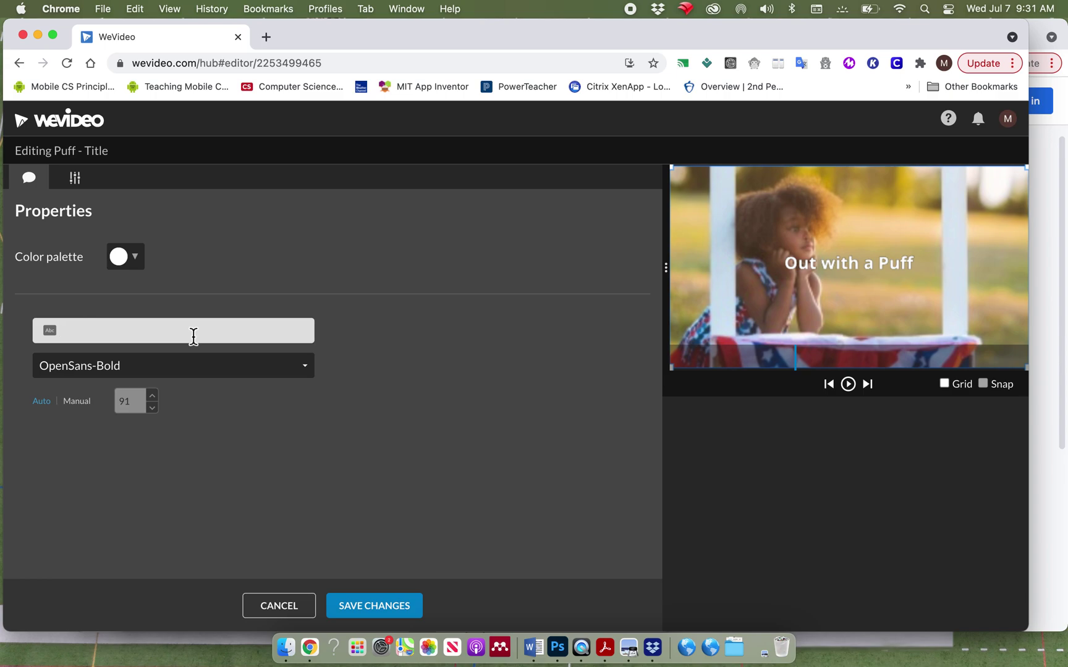
# Copy the four lines of event details from the 4th of July Video Story document
pyautogui.click(1058, 380)
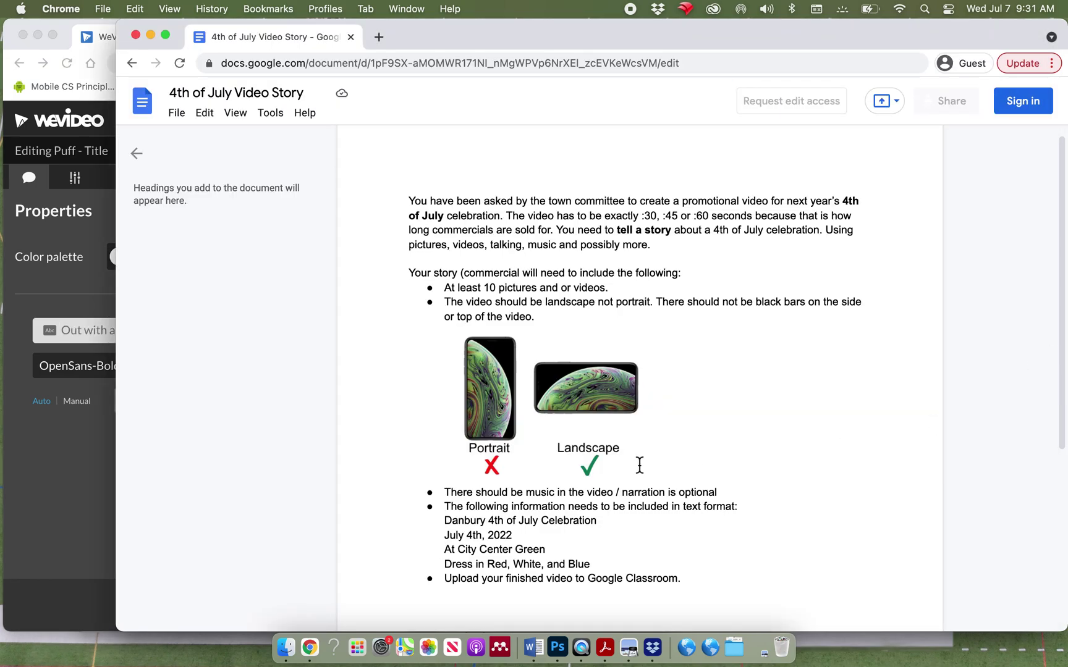
pyautogui.scroll(-3, 507, 585)
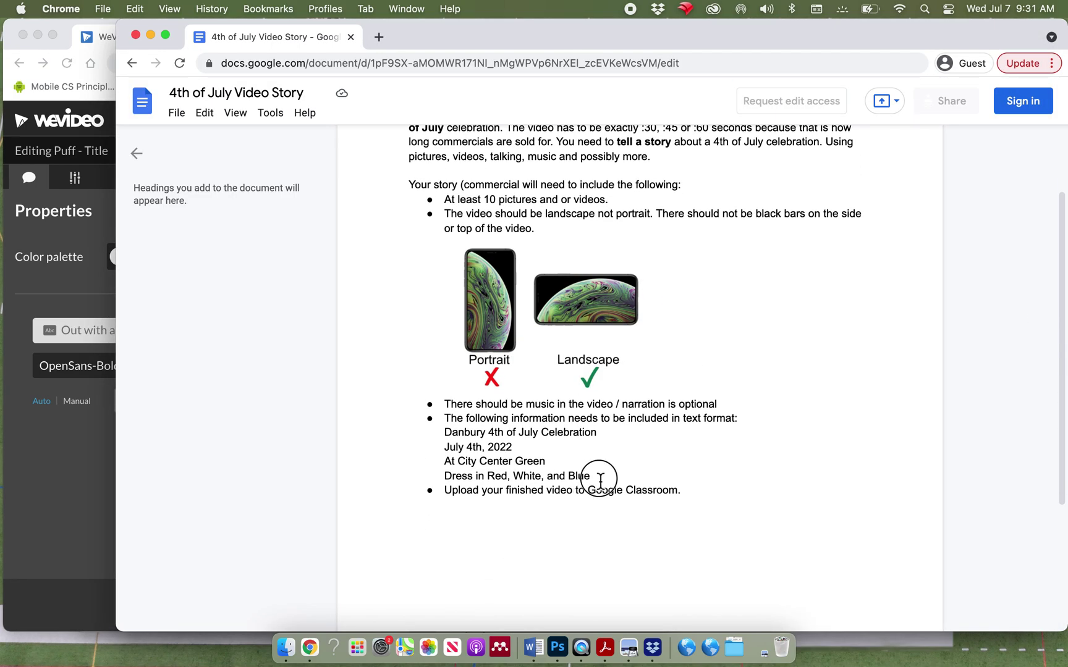
pyautogui.moveTo(603, 475); pyautogui.dragTo(446, 439)
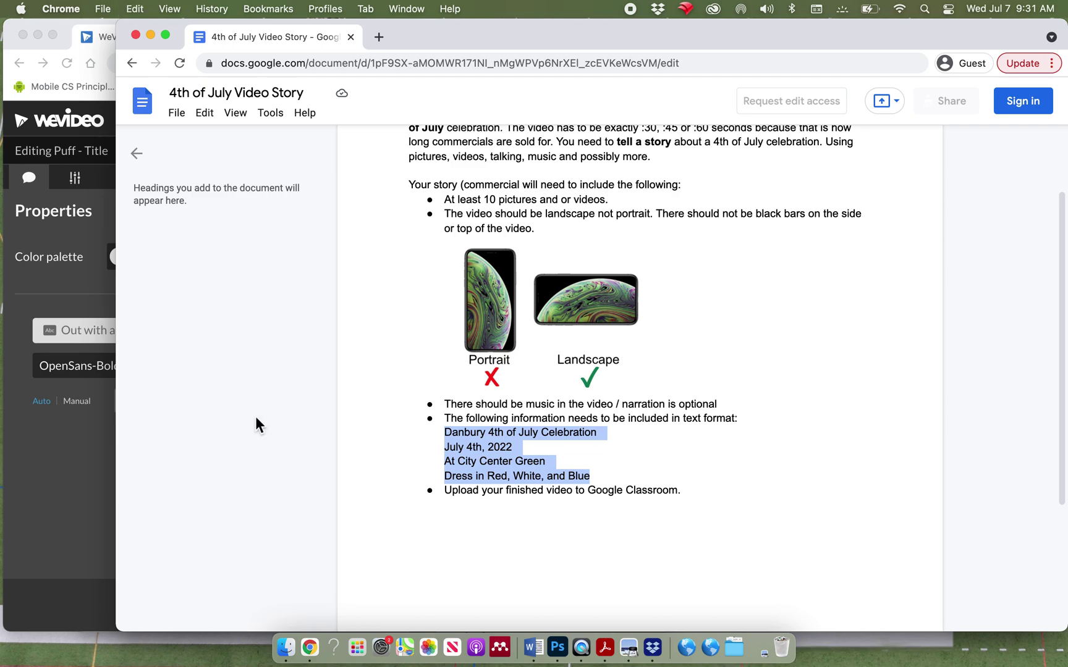
pyautogui.click(55, 481)
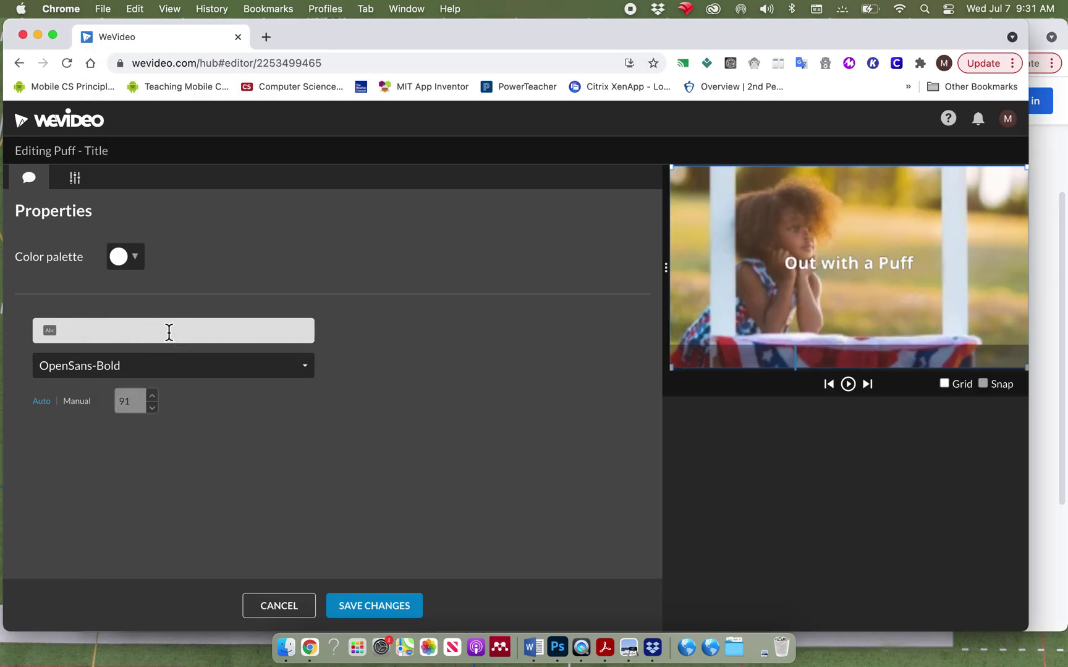
# Paste the event details and trim the title text down to '4th of July Celebration'
pyautogui.press('super+v')
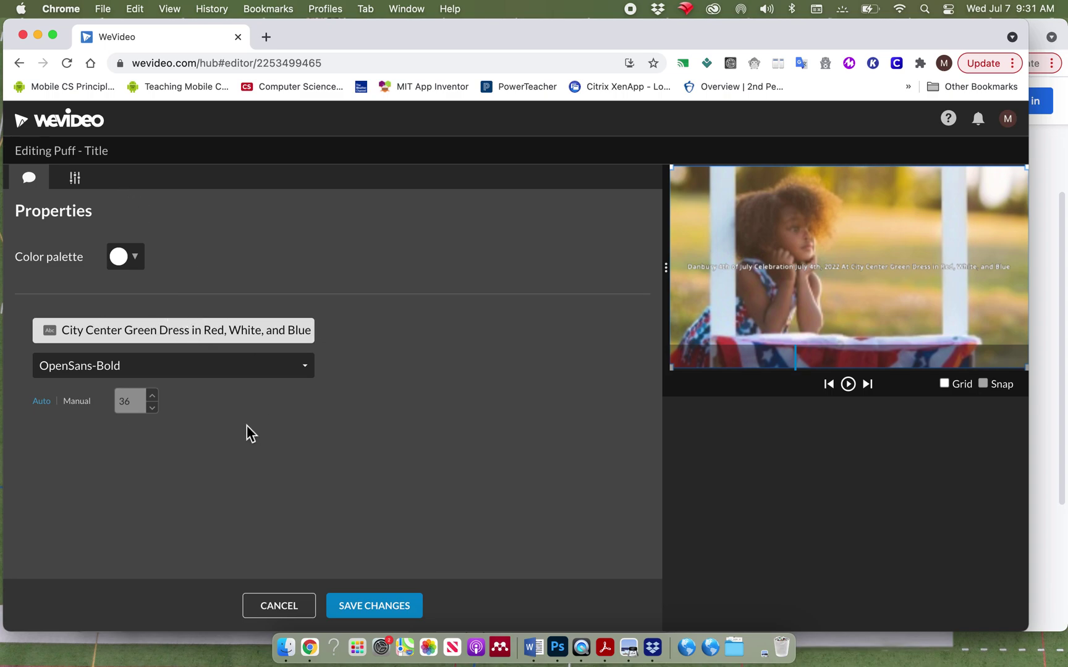
pyautogui.click(77, 401)
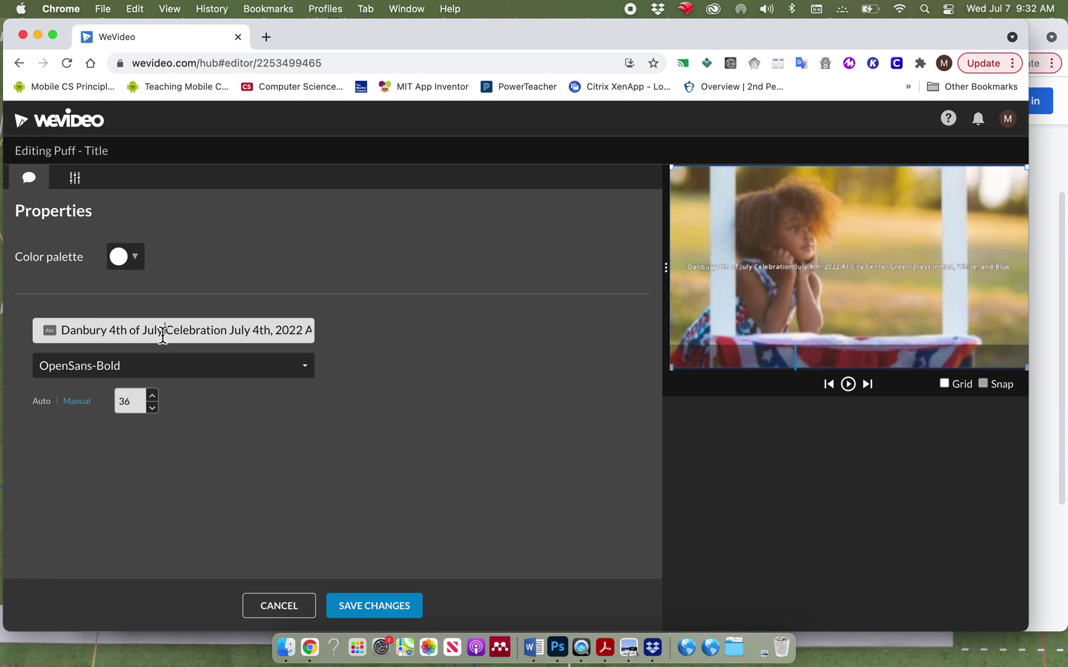
pyautogui.doubleClick(83, 331)
pyautogui.press('BackSpace')
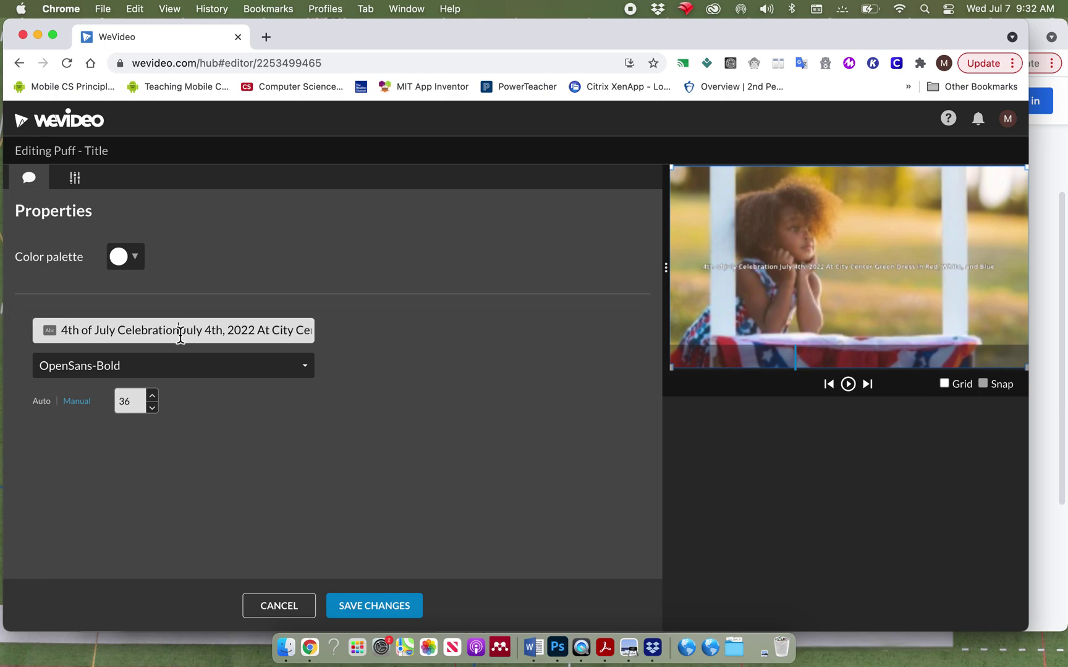
pyautogui.moveTo(180, 334); pyautogui.dragTo(431, 341)
pyautogui.press('BackSpace')
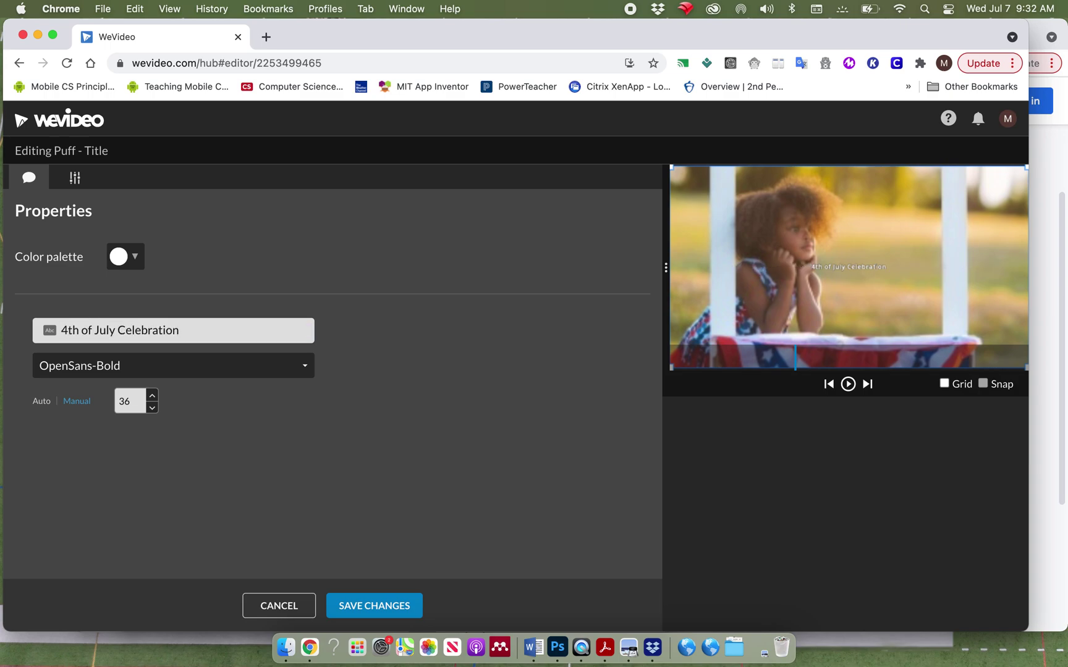
pyautogui.tripleClick(158, 400)
pyautogui.click(158, 400)
# Set the title font size to 110, move it near the frame's bottom, and save
pyautogui.click(77, 185)
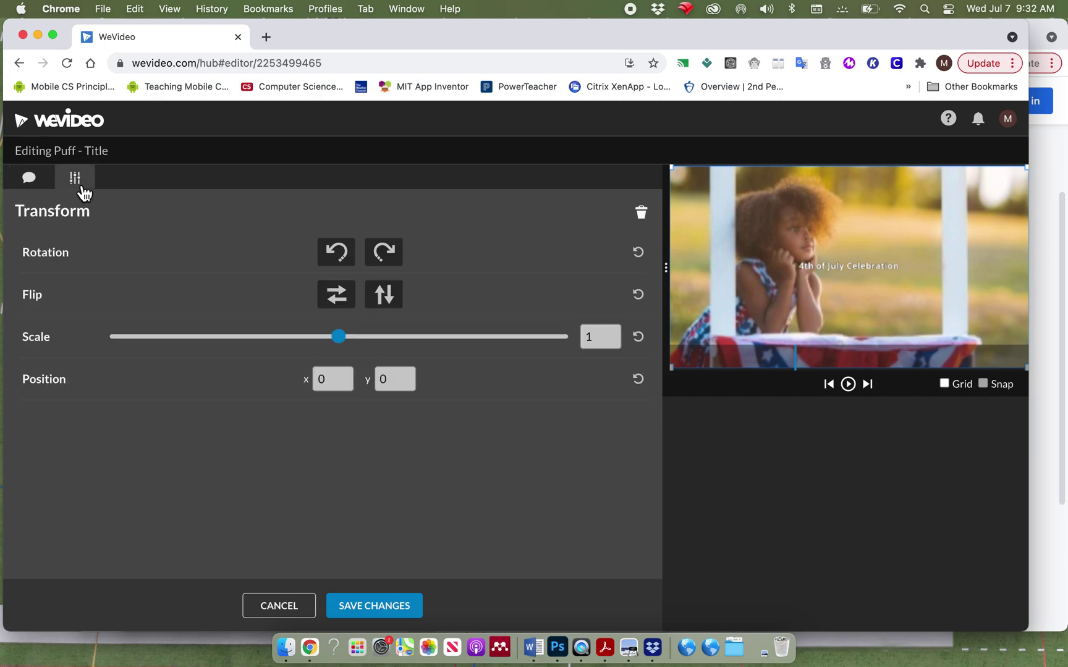
pyautogui.click(42, 184)
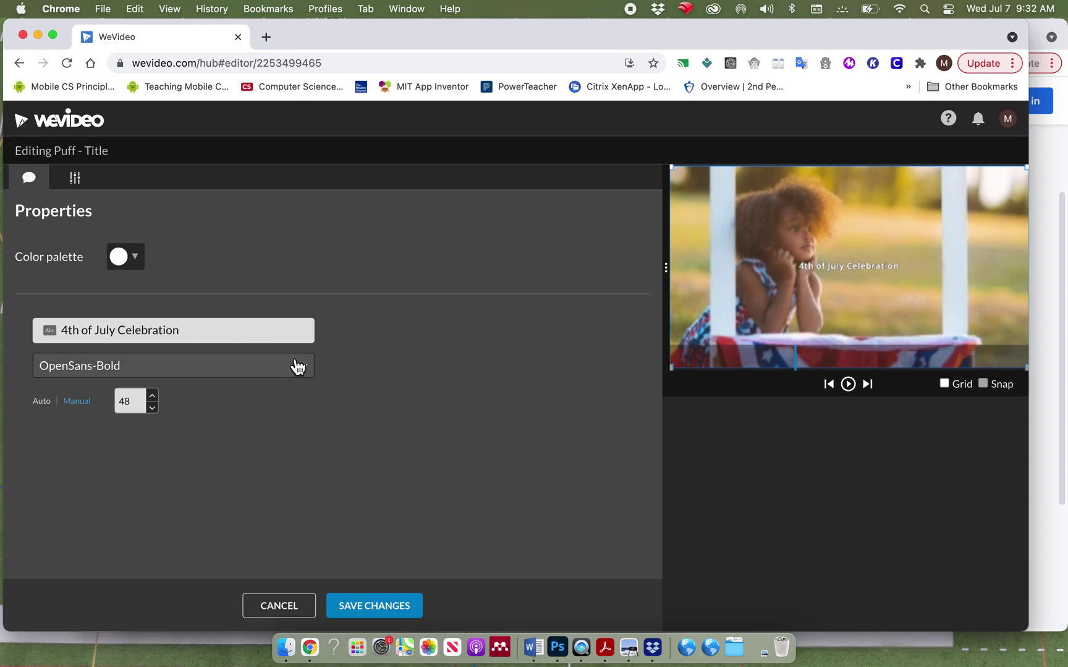
pyautogui.moveTo(849, 274); pyautogui.dragTo(891, 312)
pyautogui.tripleClick(163, 332)
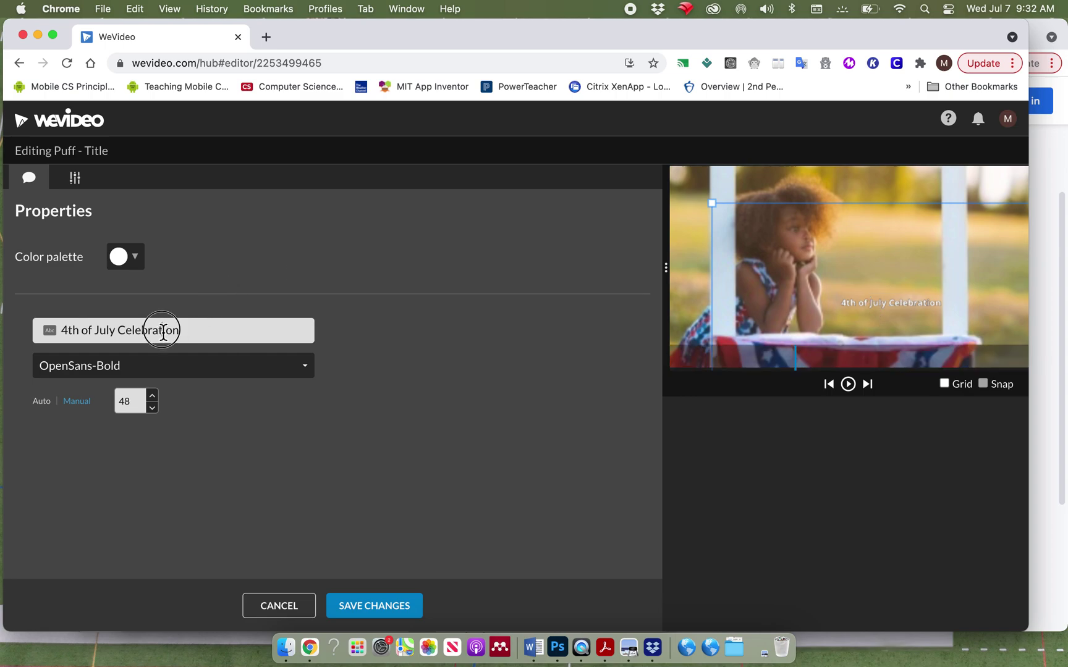
pyautogui.doubleClick(142, 400)
pyautogui.press('Return')
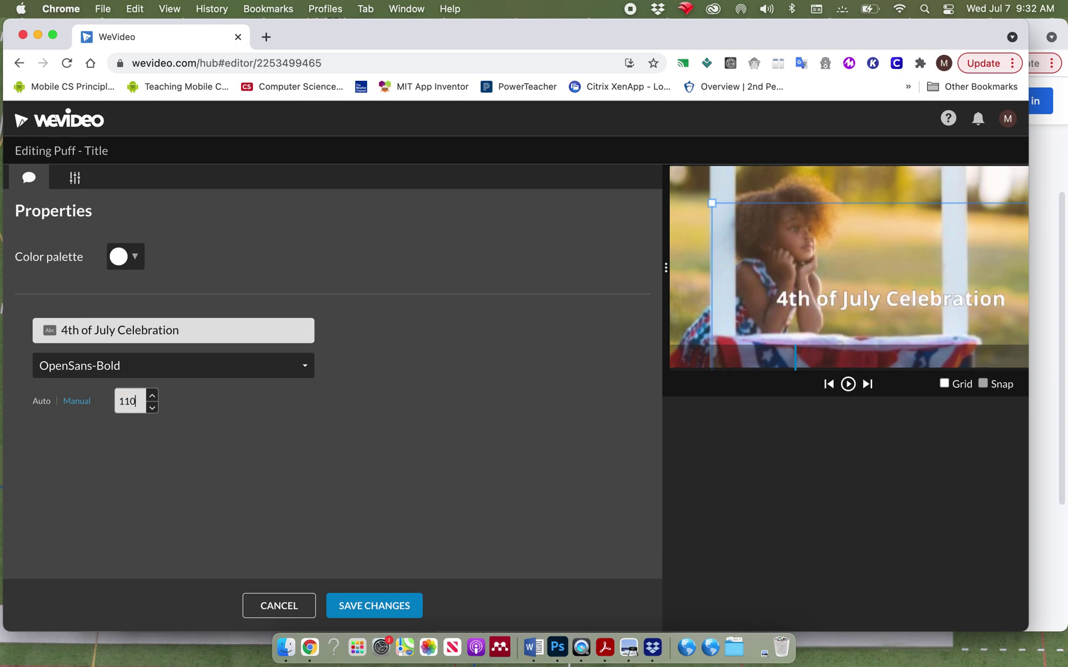
pyautogui.moveTo(940, 309); pyautogui.dragTo(948, 358)
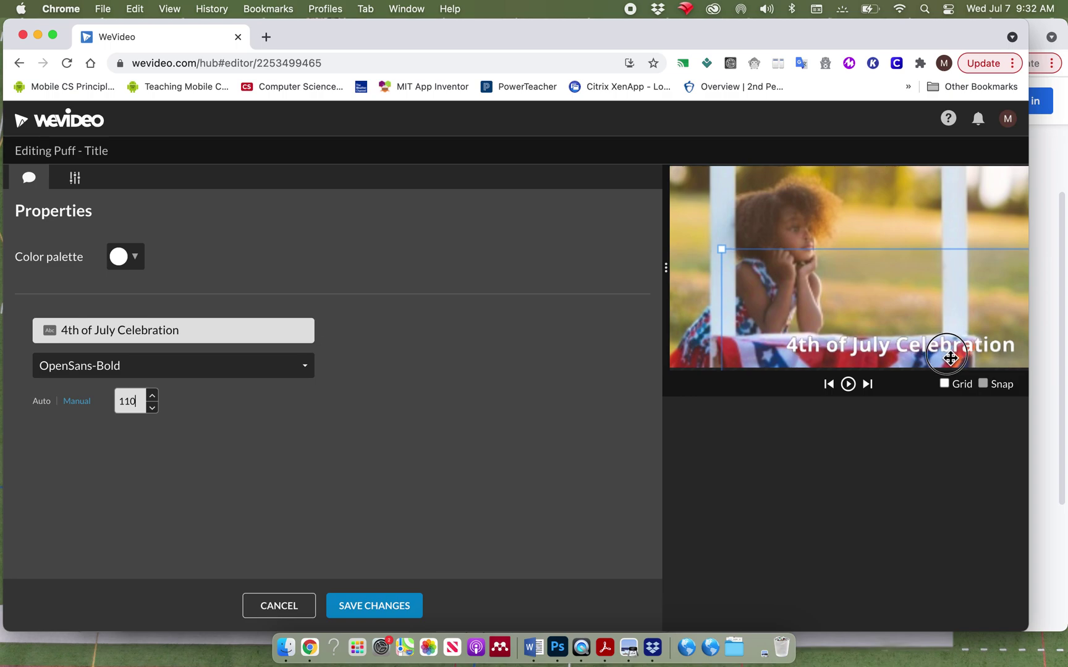
pyautogui.click(370, 609)
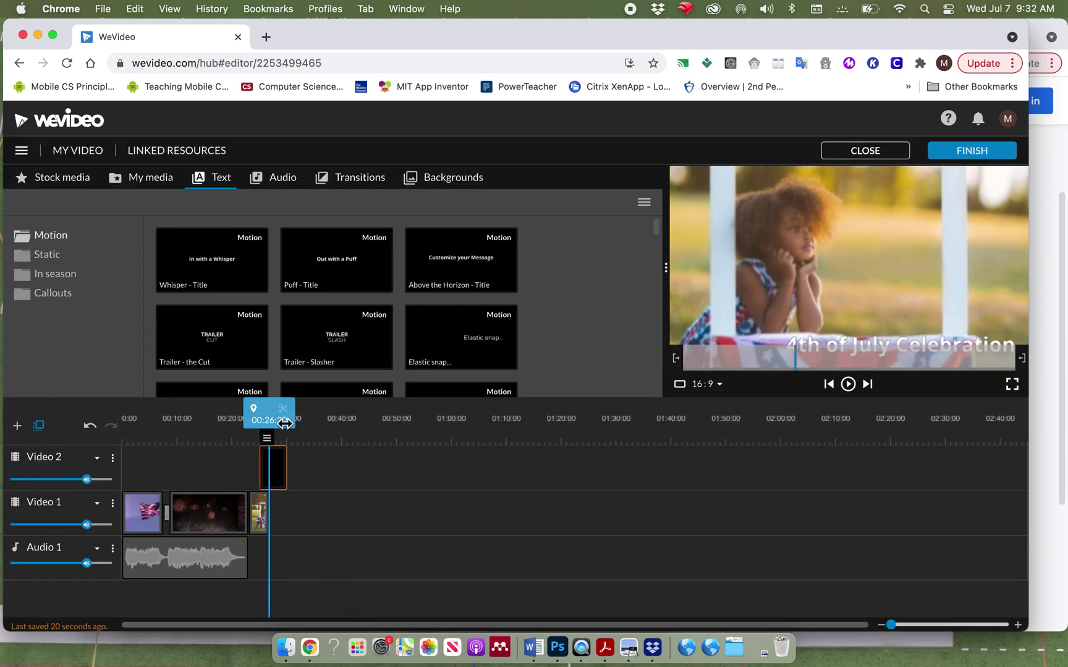
# Move the playhead to 00:25:14 and add a new Video 3 track
pyautogui.moveTo(284, 424); pyautogui.dragTo(264, 408)
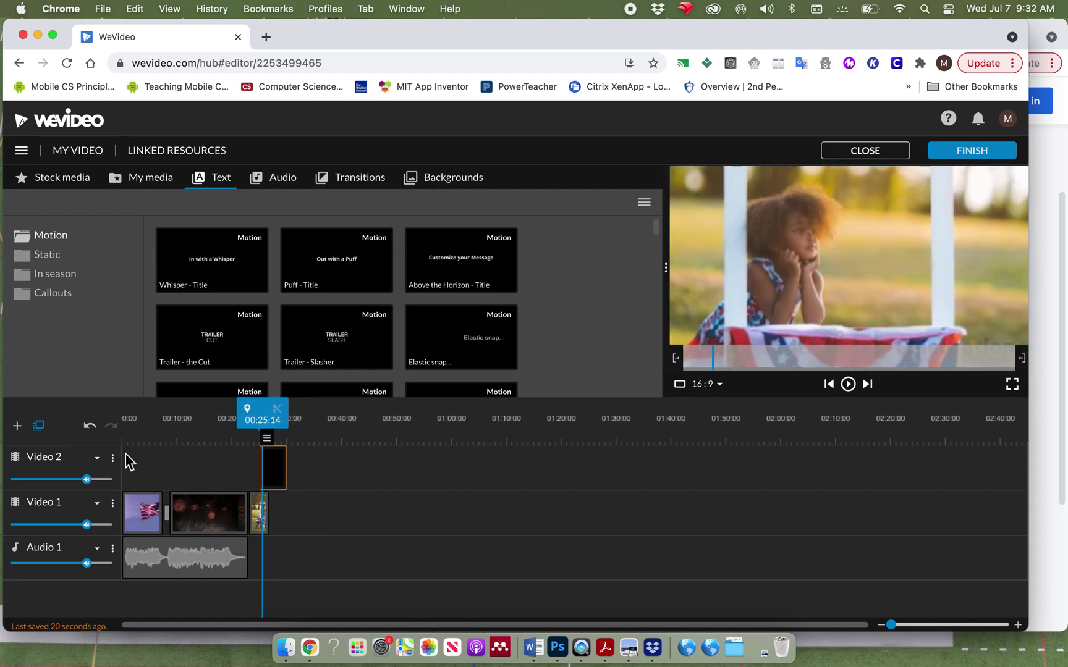
pyautogui.click(18, 427)
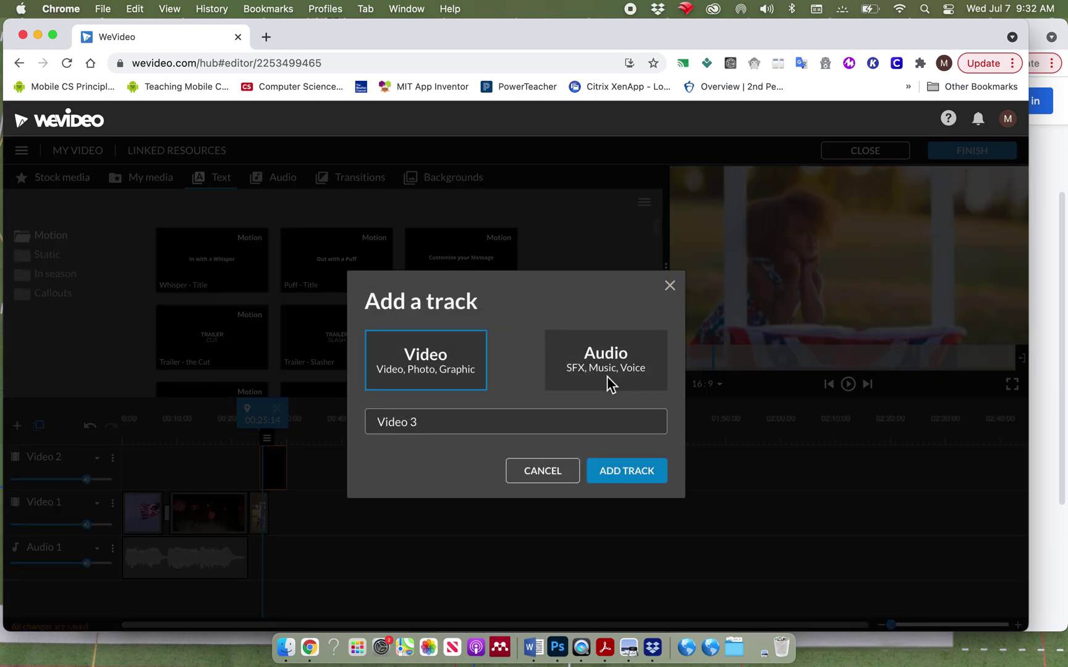
pyautogui.click(648, 475)
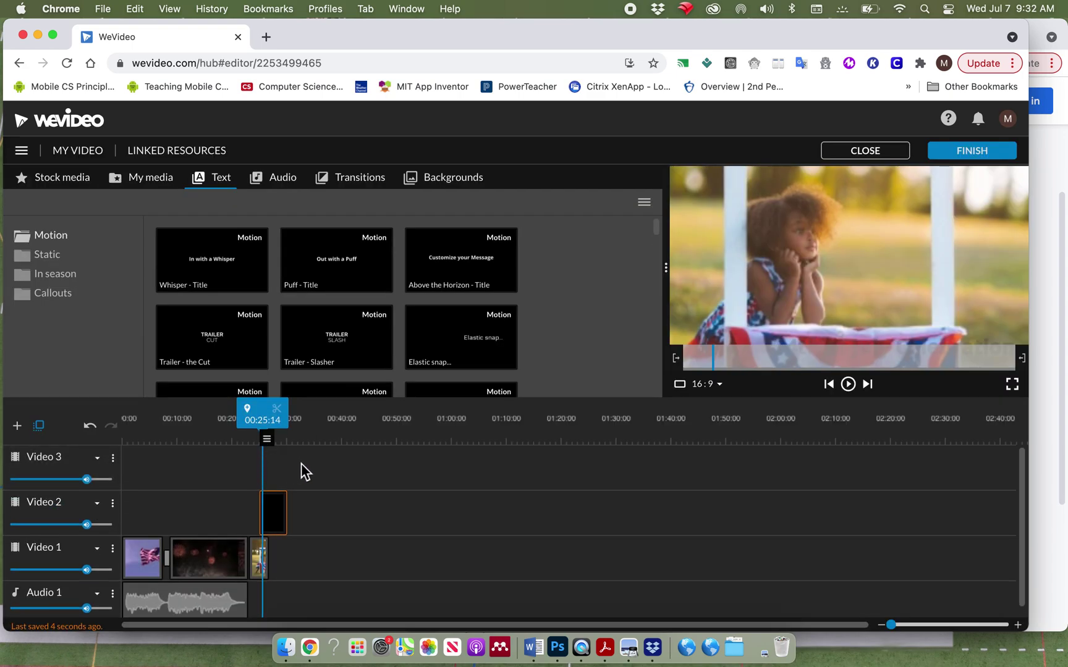
# Place the 'Emphasis - Quote' text template on Video 3 above the celebration title
pyautogui.scroll(-5, 358, 341)
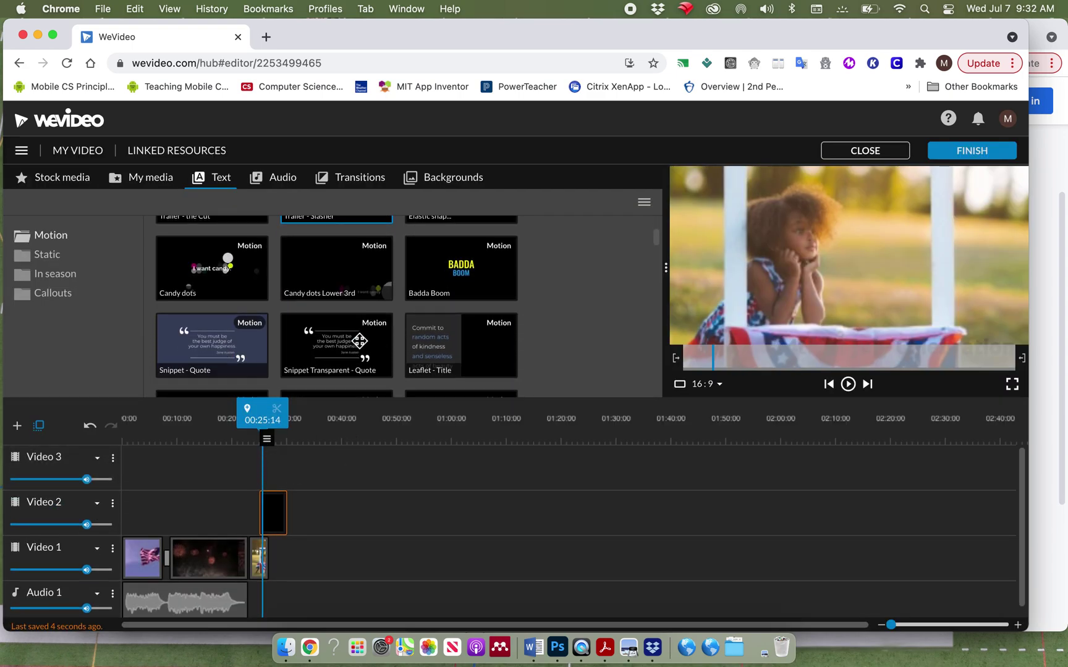
pyautogui.scroll(-2, 357, 341)
pyautogui.scroll(4, 359, 340)
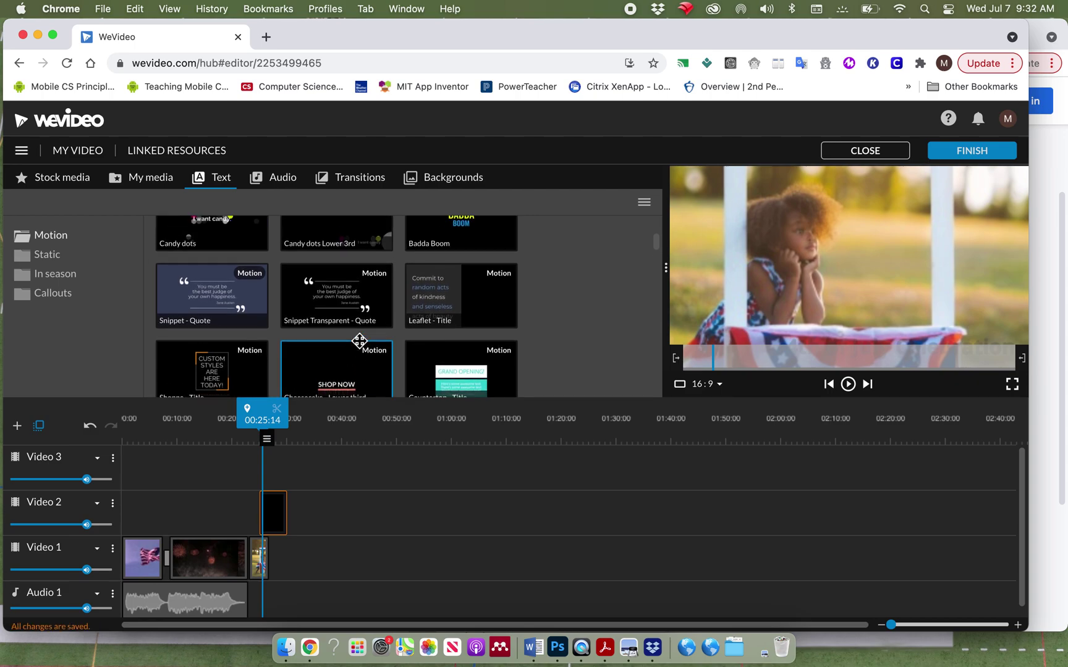
pyautogui.scroll(-4, 359, 341)
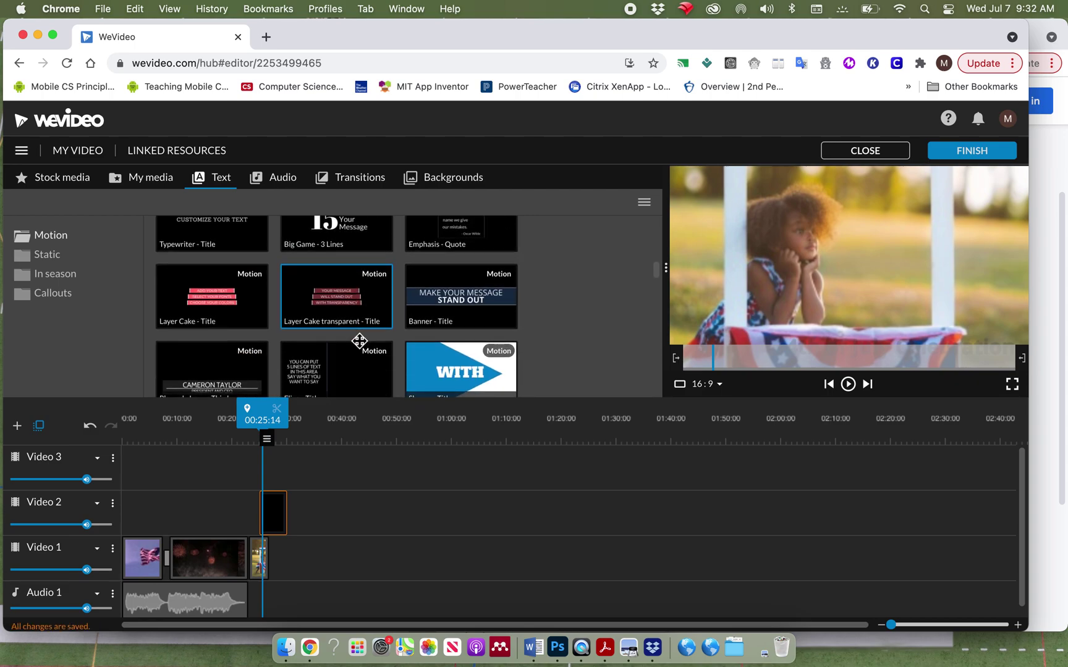
pyautogui.scroll(1, 359, 341)
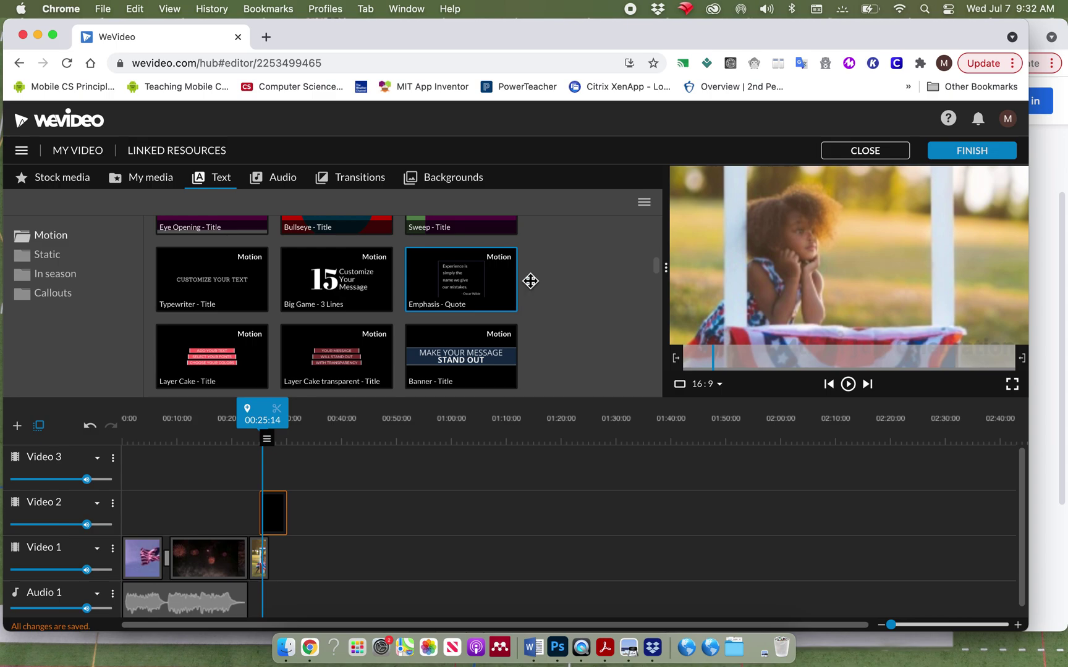
pyautogui.click(472, 280)
pyautogui.moveTo(473, 279); pyautogui.dragTo(277, 459)
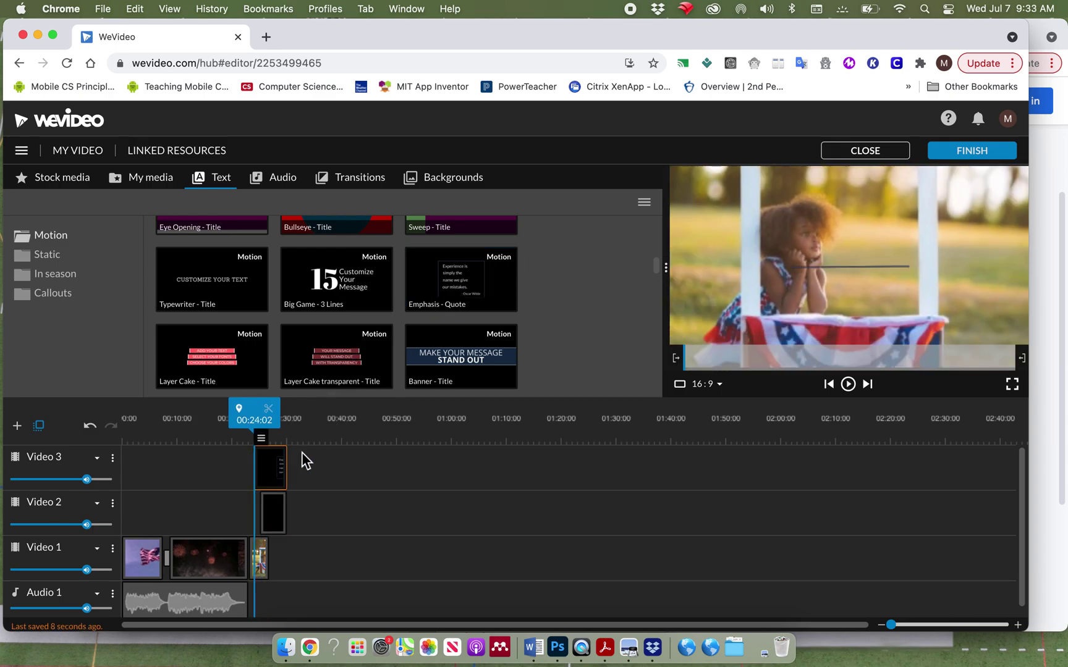
pyautogui.click(270, 522)
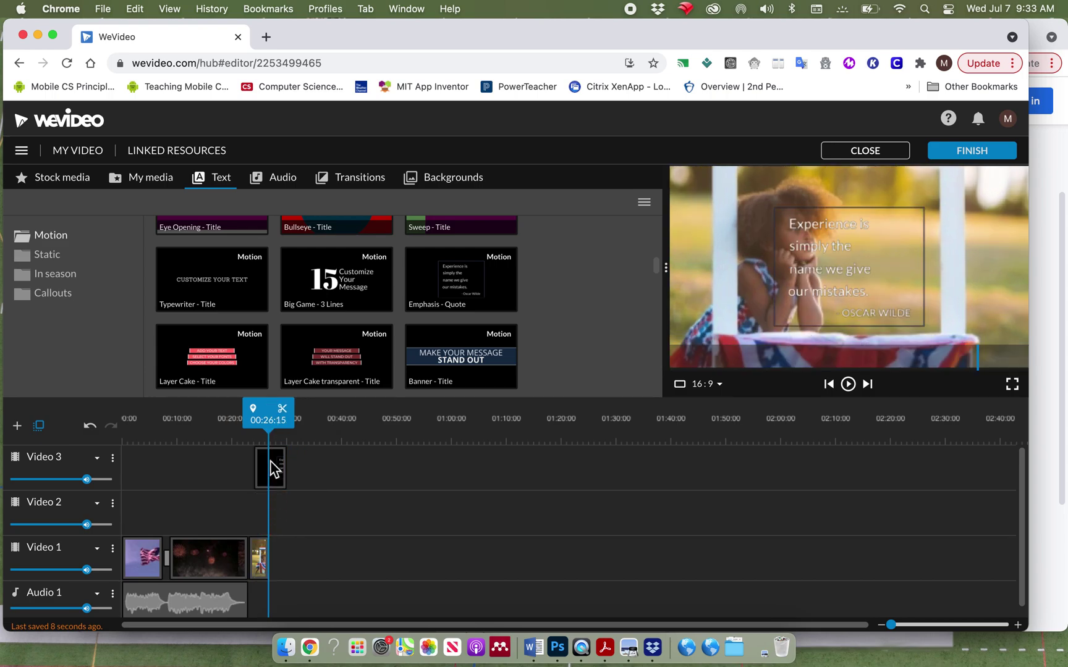
# Place the quote clip on Video 2 and scrub to 00:26:02 so it shows over the girl photo
pyautogui.moveTo(269, 468); pyautogui.dragTo(275, 508)
pyautogui.moveTo(259, 427); pyautogui.dragTo(296, 424)
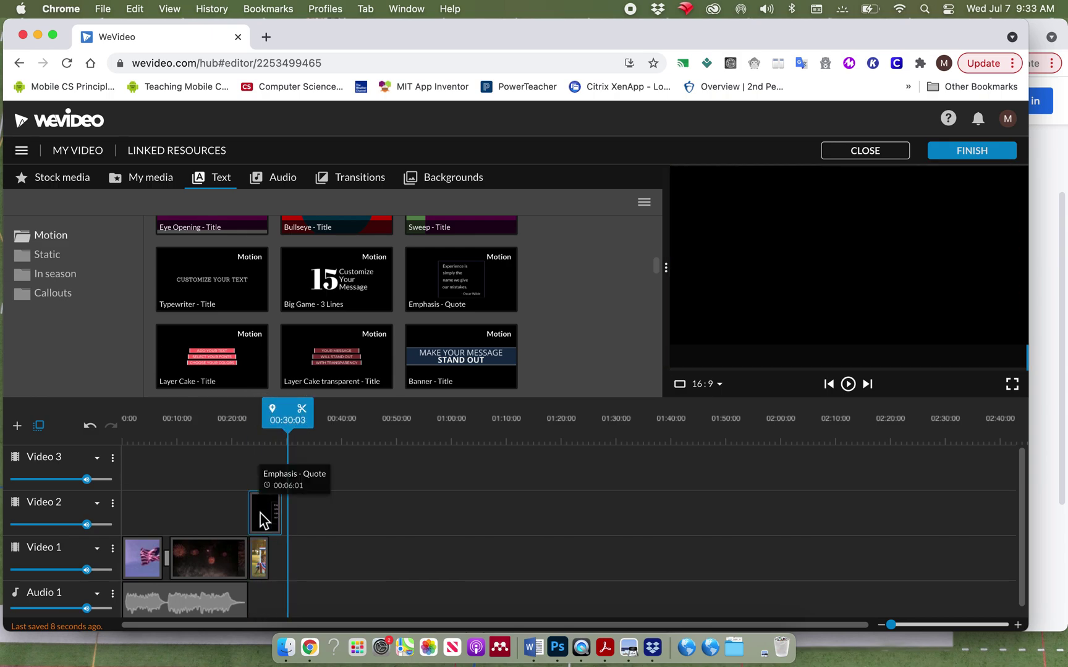
pyautogui.moveTo(258, 513); pyautogui.dragTo(269, 515)
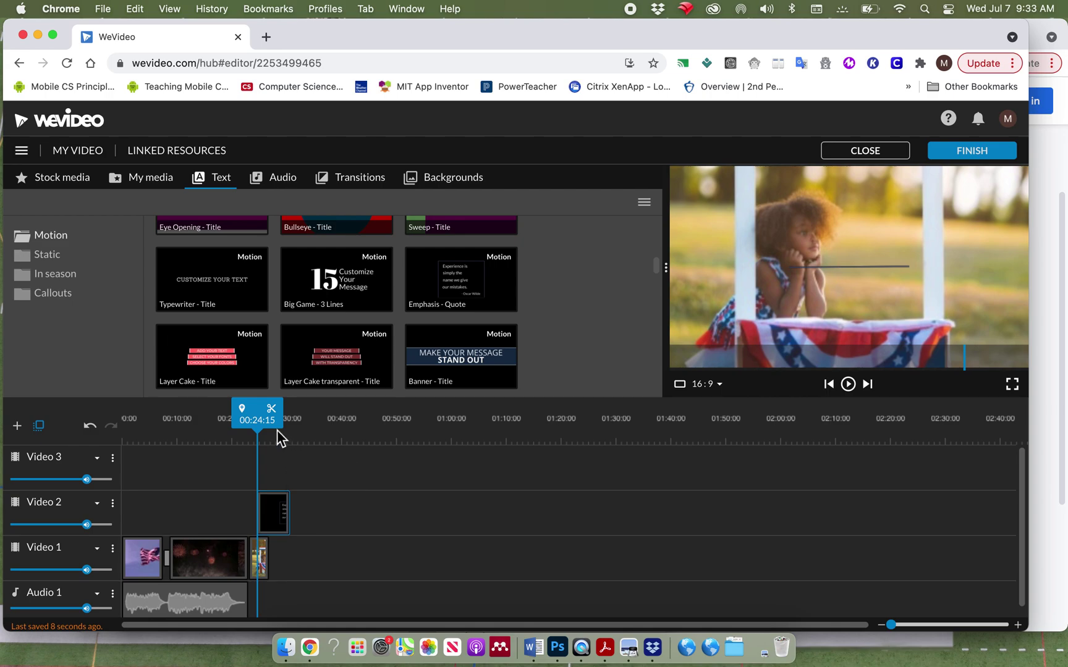
pyautogui.moveTo(260, 422); pyautogui.dragTo(267, 430)
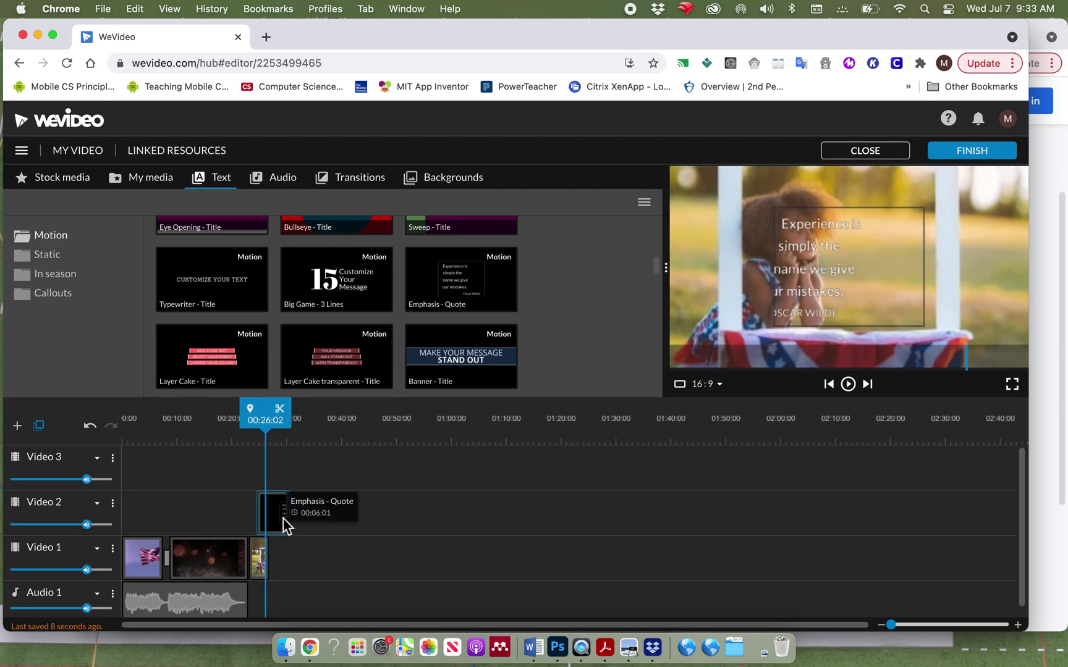
pyautogui.doubleClick(284, 524)
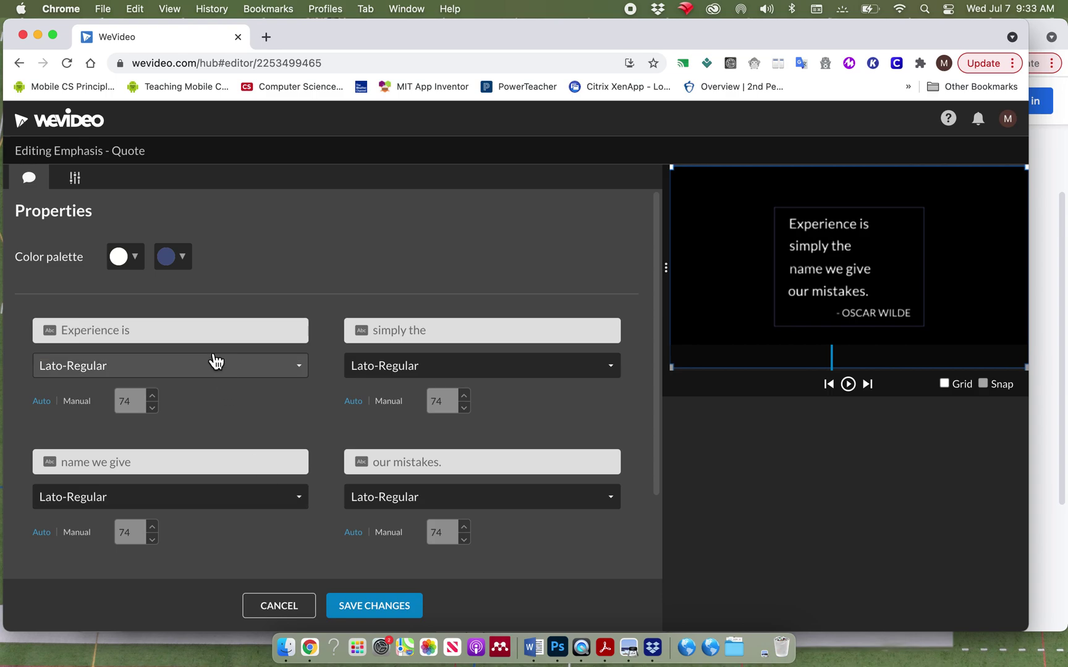
# Paste the event details into the first quote line, removing the town name and 'July 4th,'
pyautogui.click(192, 331)
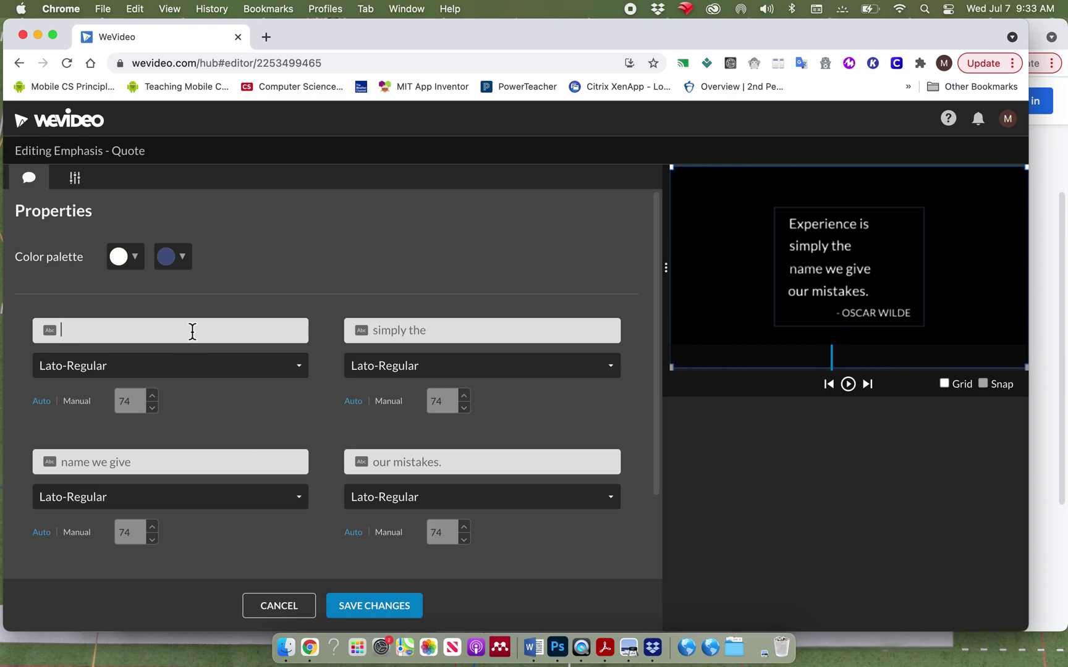
pyautogui.press('super+v')
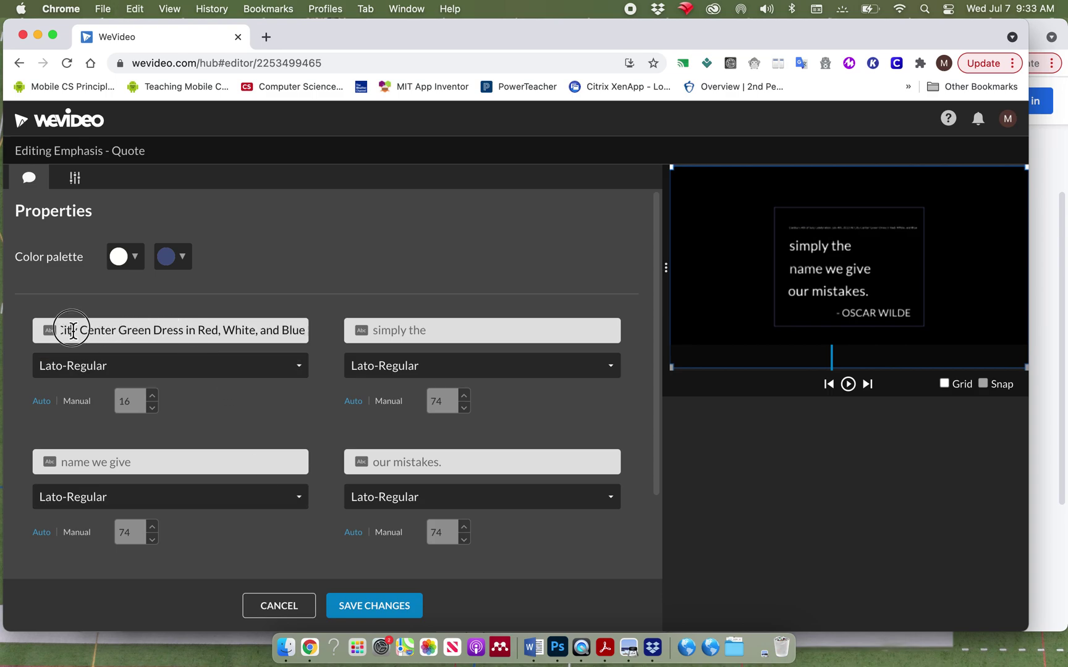
pyautogui.moveTo(72, 326); pyautogui.dragTo(5, 320)
pyautogui.moveTo(112, 331); pyautogui.dragTo(13, 326)
pyautogui.press('BackSpace')
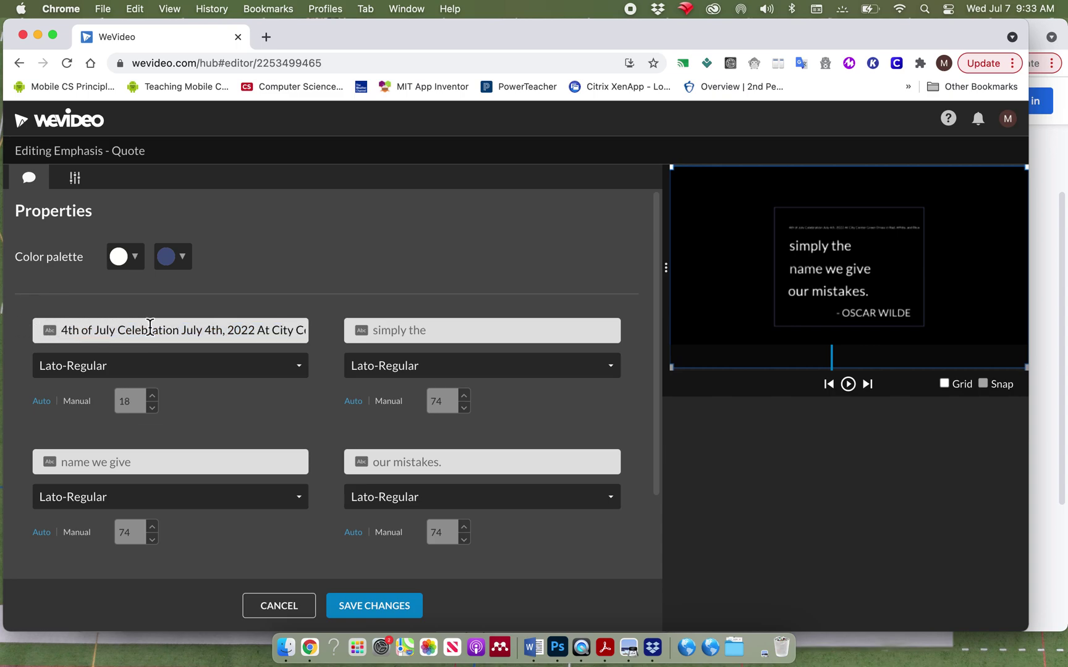
pyautogui.moveTo(185, 336); pyautogui.dragTo(228, 338)
pyautogui.press('super+c')
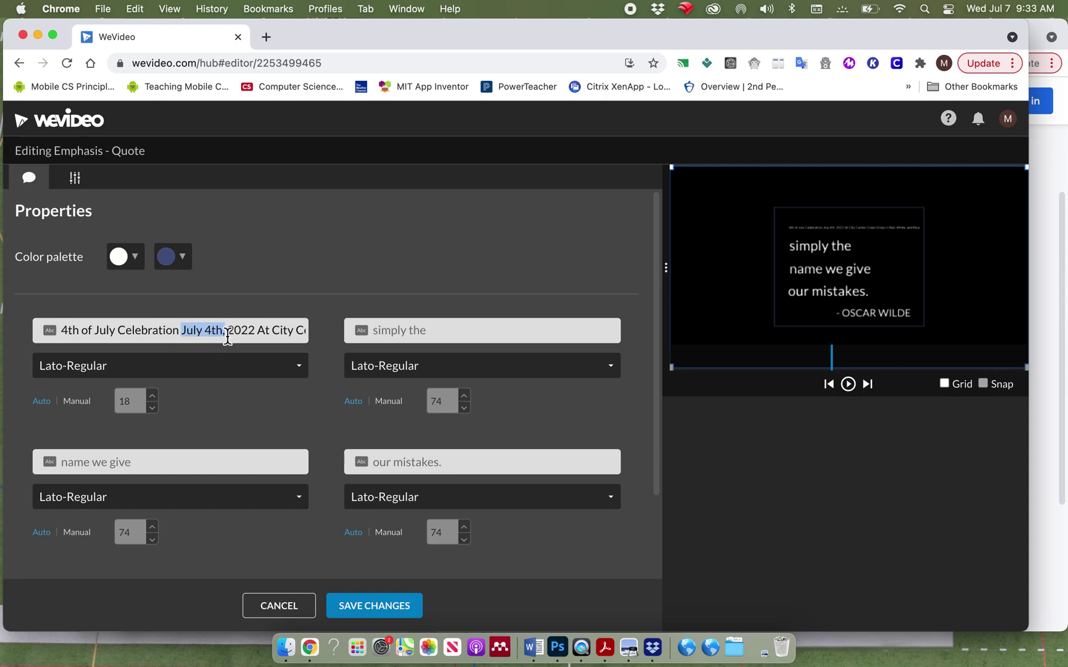
pyautogui.press('BackSpace')
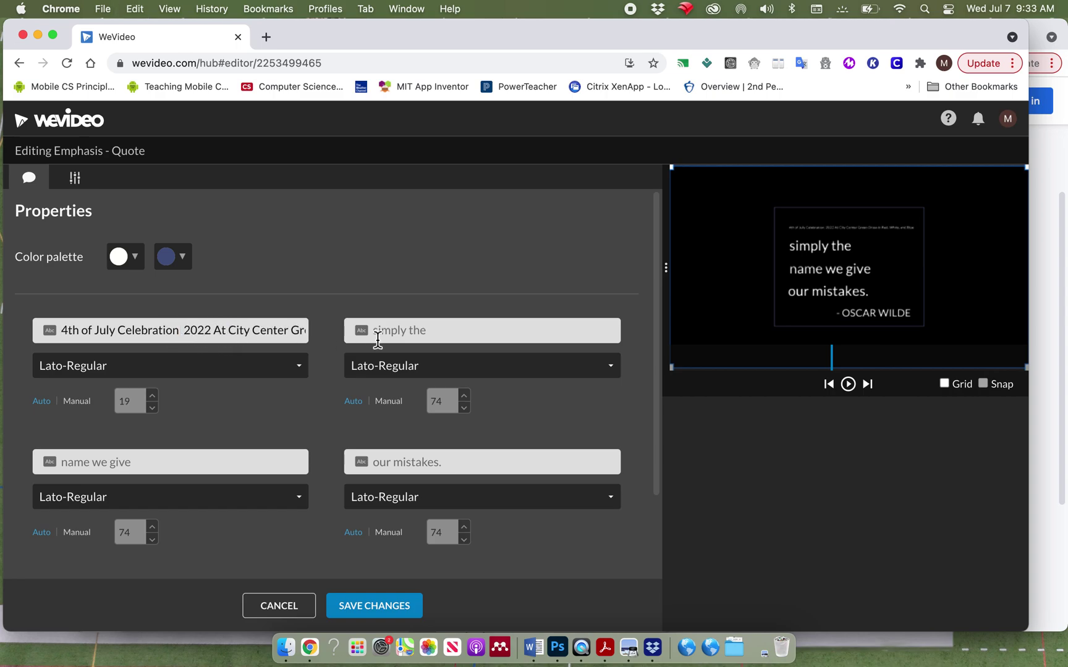
# Make the second line 'When: July 4th,' and the third line '2022 At City Center Green'
pyautogui.click(392, 336)
pyautogui.write('When:')
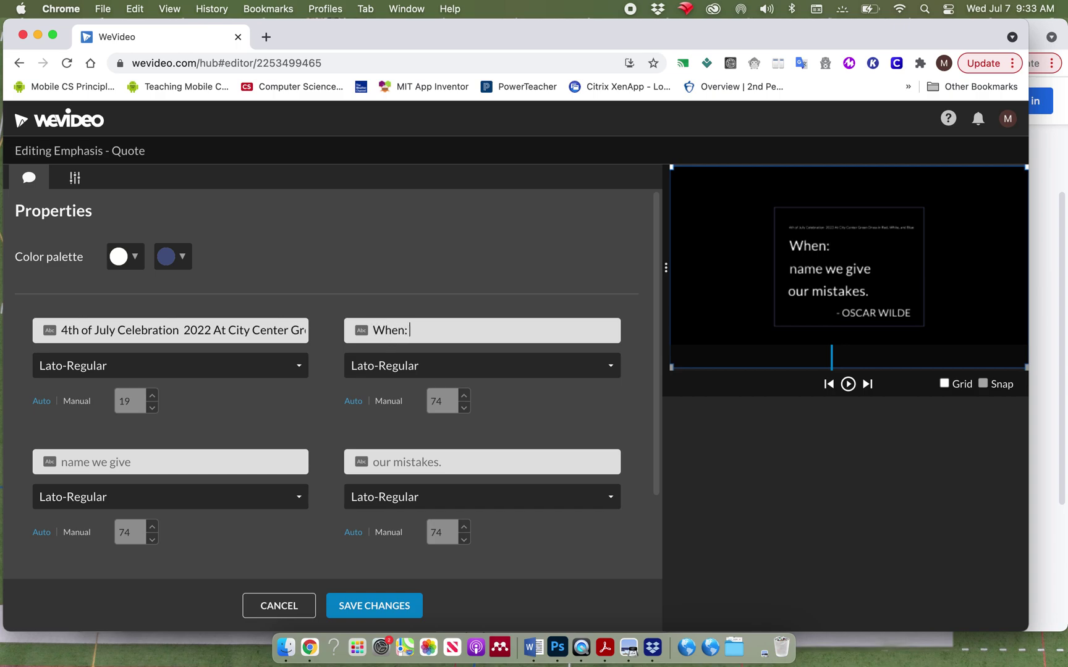
pyautogui.press('super+v')
pyautogui.moveTo(186, 333); pyautogui.dragTo(155, 340)
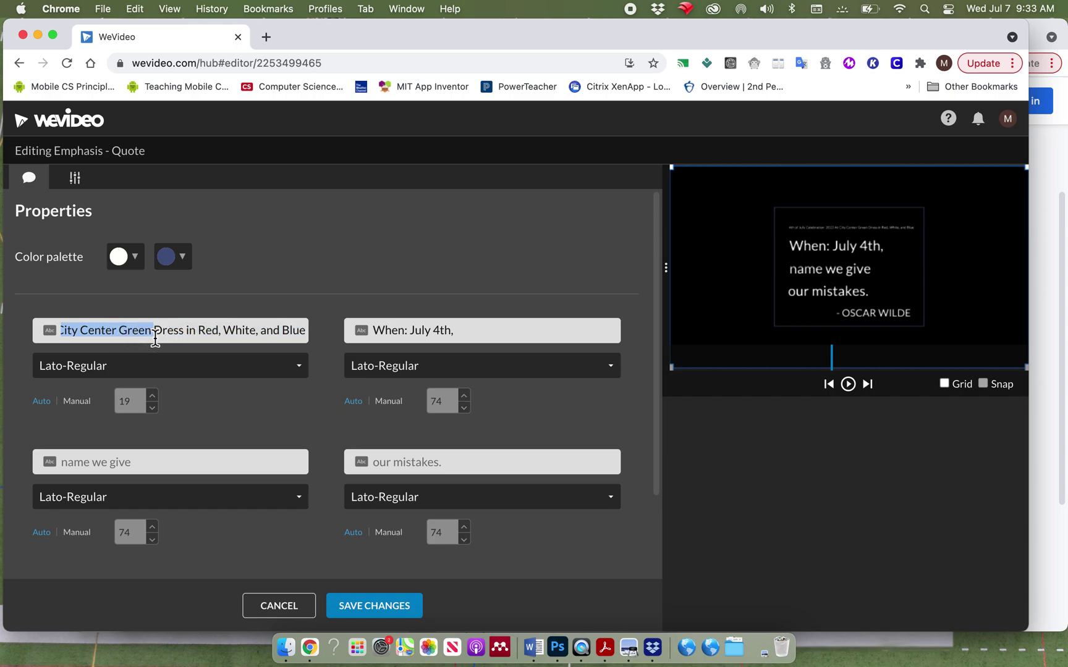
pyautogui.hotkey('ctrl', 'x')
pyautogui.click(139, 462)
pyautogui.hotkey('ctrl', 'v')
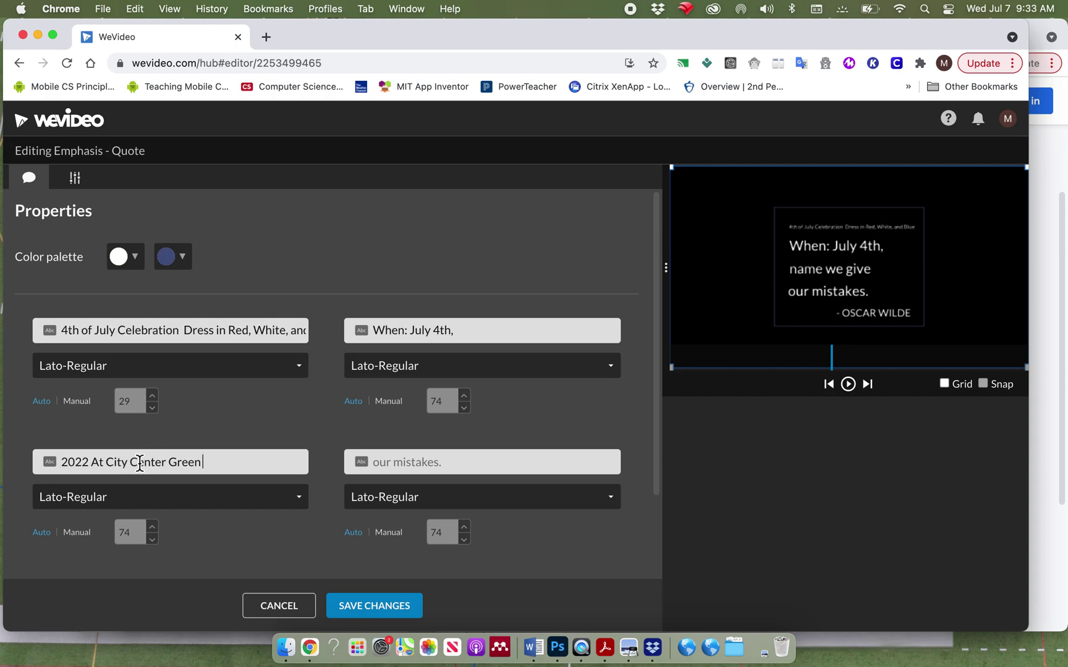
# Move 'Dress in Red, White, and Blue' to the fourth line, clear the attribution, and save
pyautogui.moveTo(184, 330); pyautogui.dragTo(326, 355)
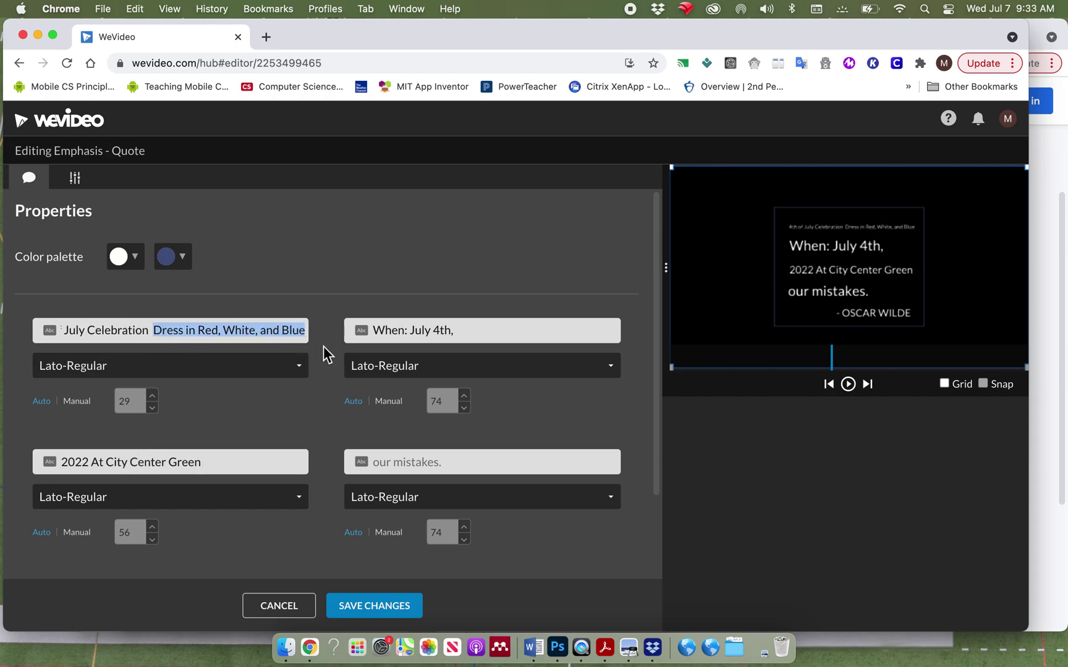
pyautogui.hotkey('ctrl', 'x')
pyautogui.click(445, 464)
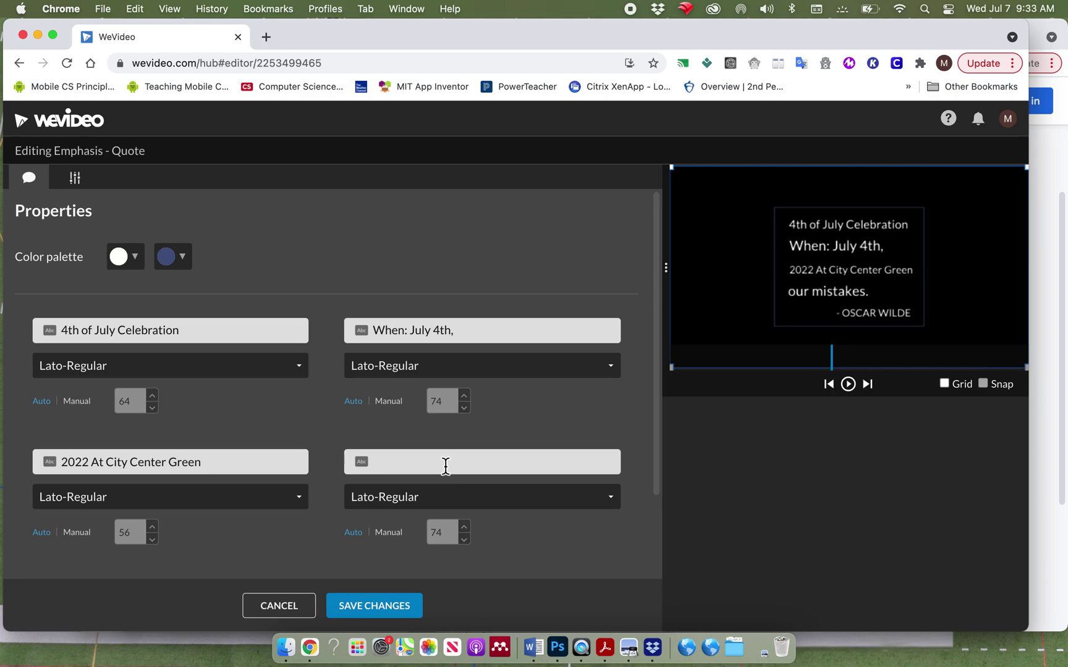
pyautogui.hotkey('ctrl', 'v')
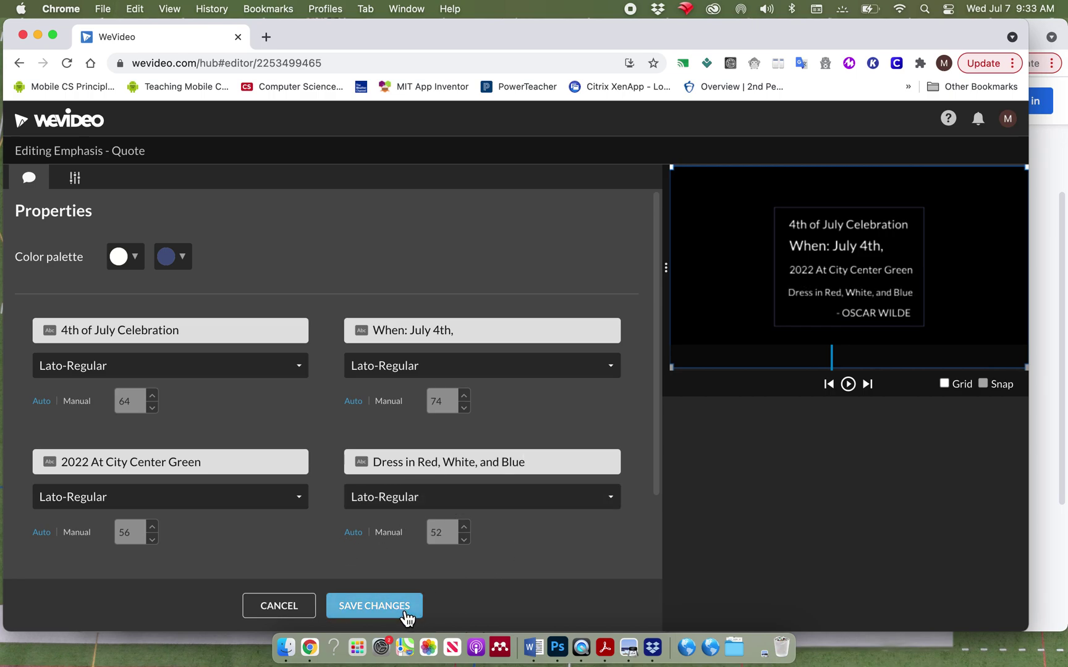
pyautogui.scroll(-3, 411, 503)
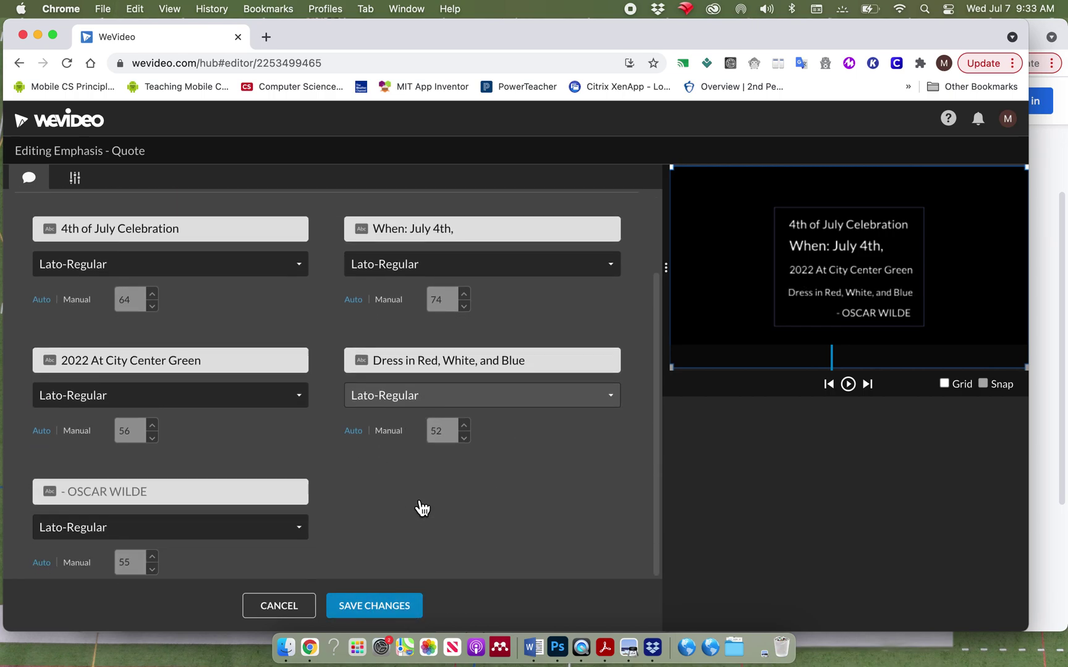
pyautogui.click(237, 491)
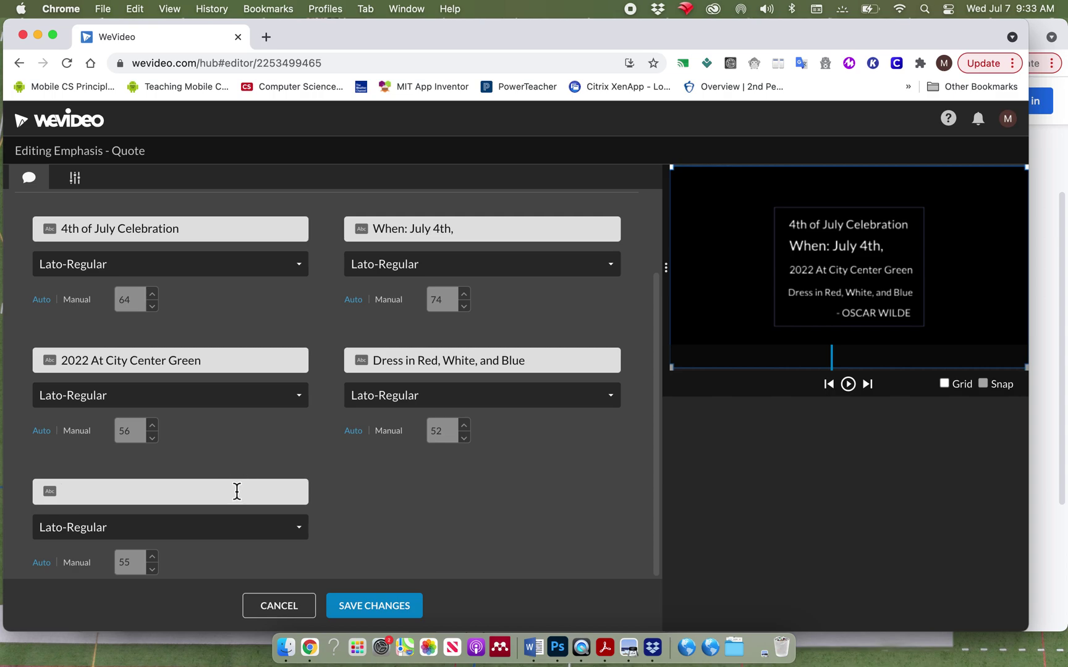
pyautogui.click(352, 612)
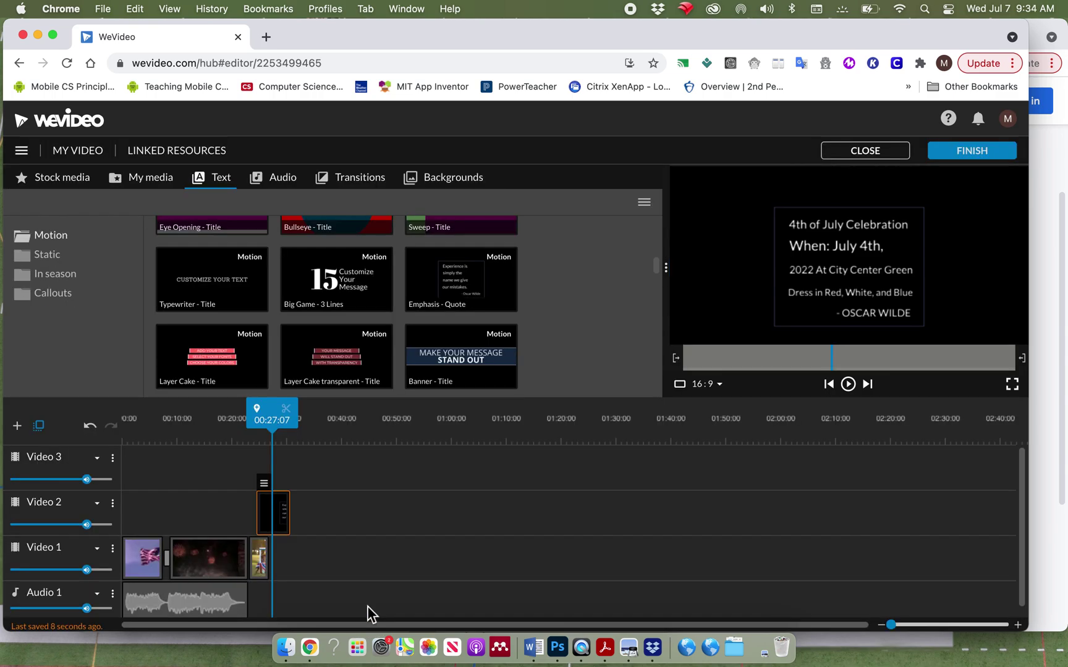
# Set the quote's attribution line to '-July 4th-' and save the changes
pyautogui.doubleClick(278, 516)
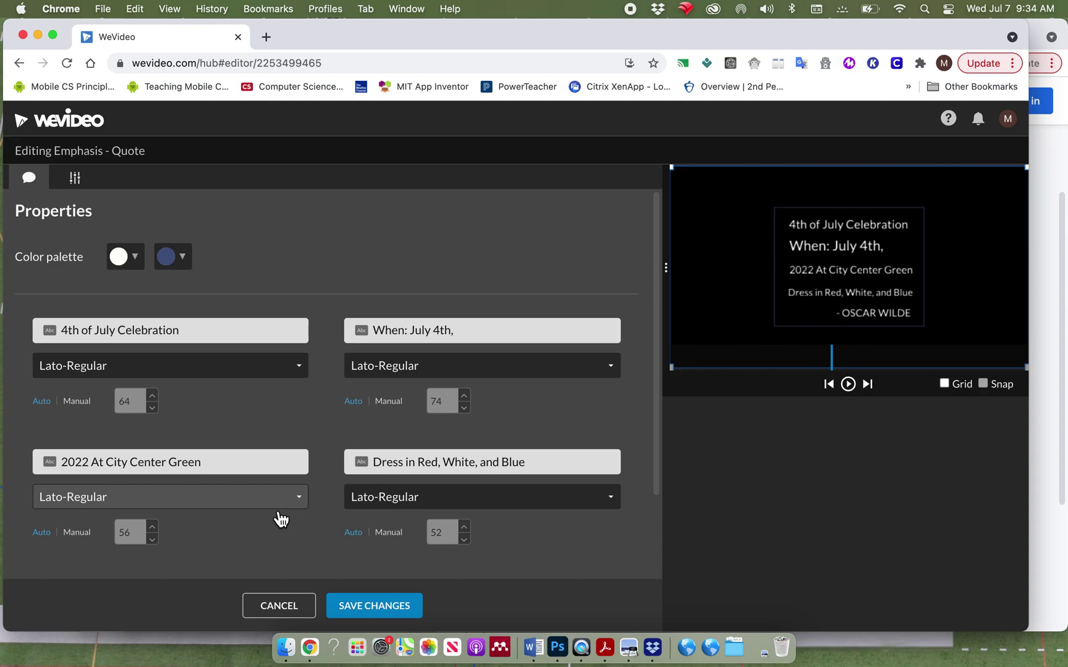
pyautogui.scroll(-3, 281, 519)
pyautogui.click(220, 495)
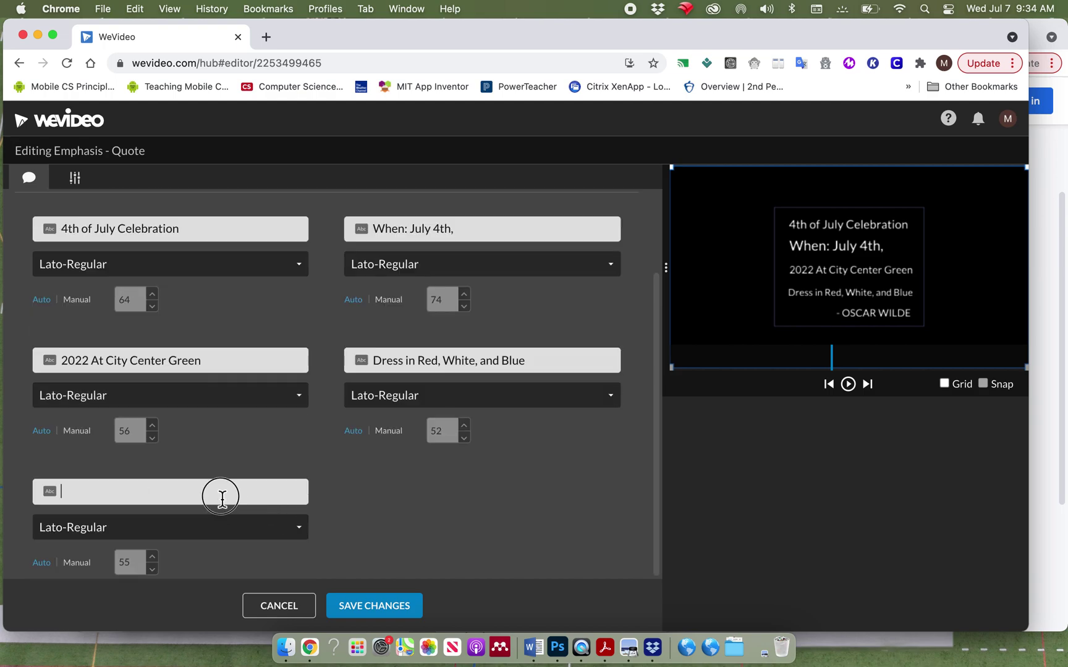
pyautogui.write('-July 4th-')
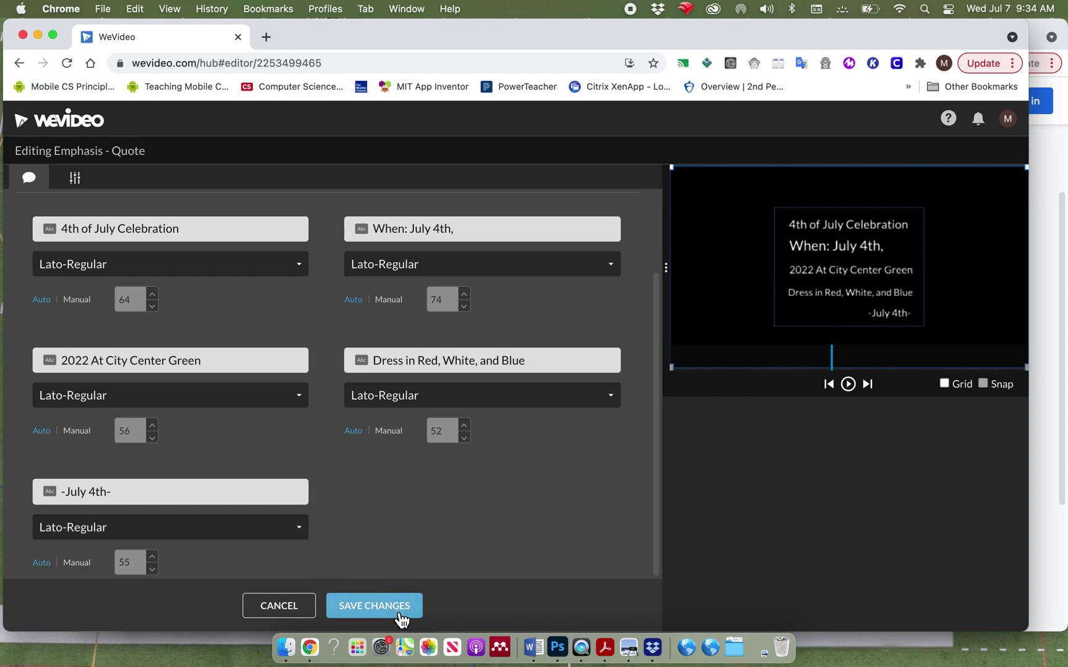
pyautogui.click(397, 612)
pyautogui.click(445, 516)
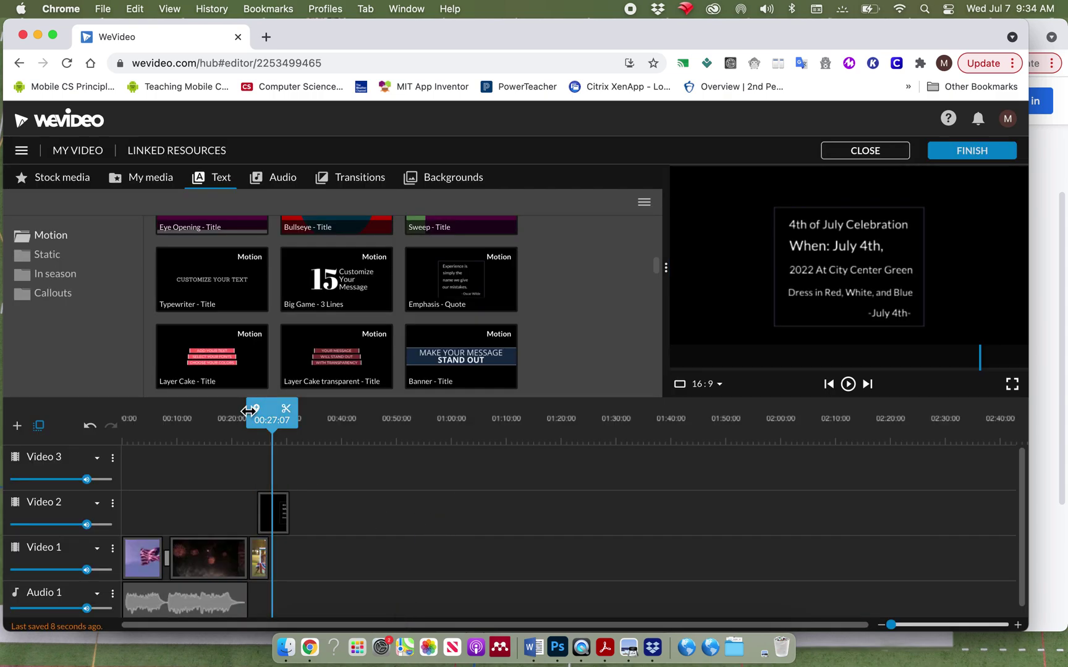
pyautogui.moveTo(272, 411); pyautogui.dragTo(312, 501)
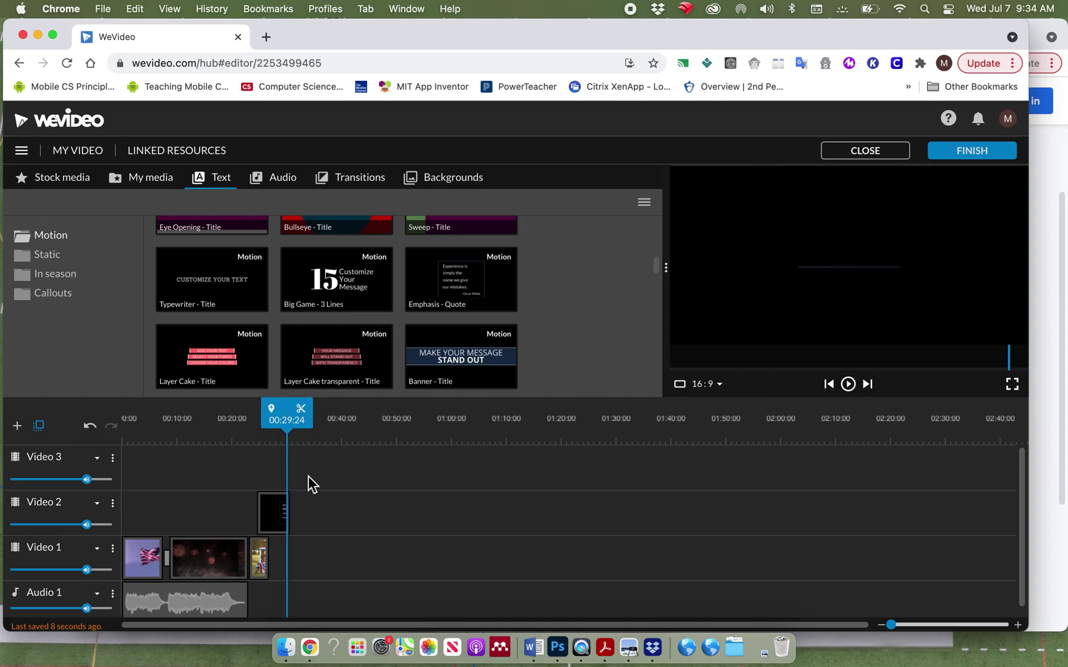
pyautogui.moveTo(295, 420); pyautogui.dragTo(293, 421)
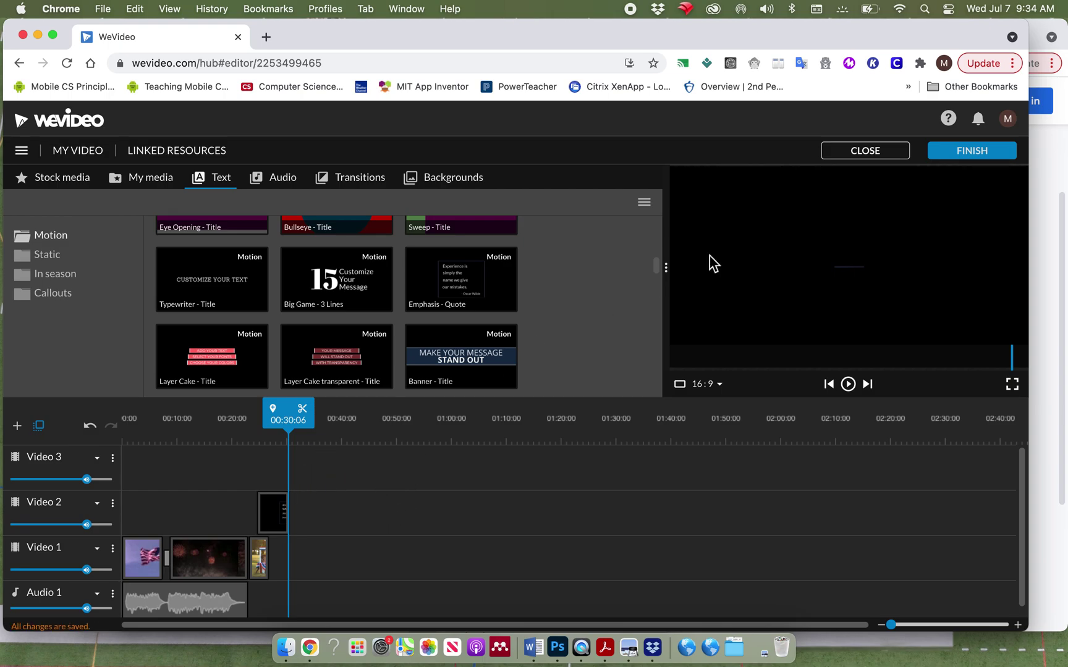
# Finish the project and title the export 'Yourname-4th of July'
pyautogui.click(987, 154)
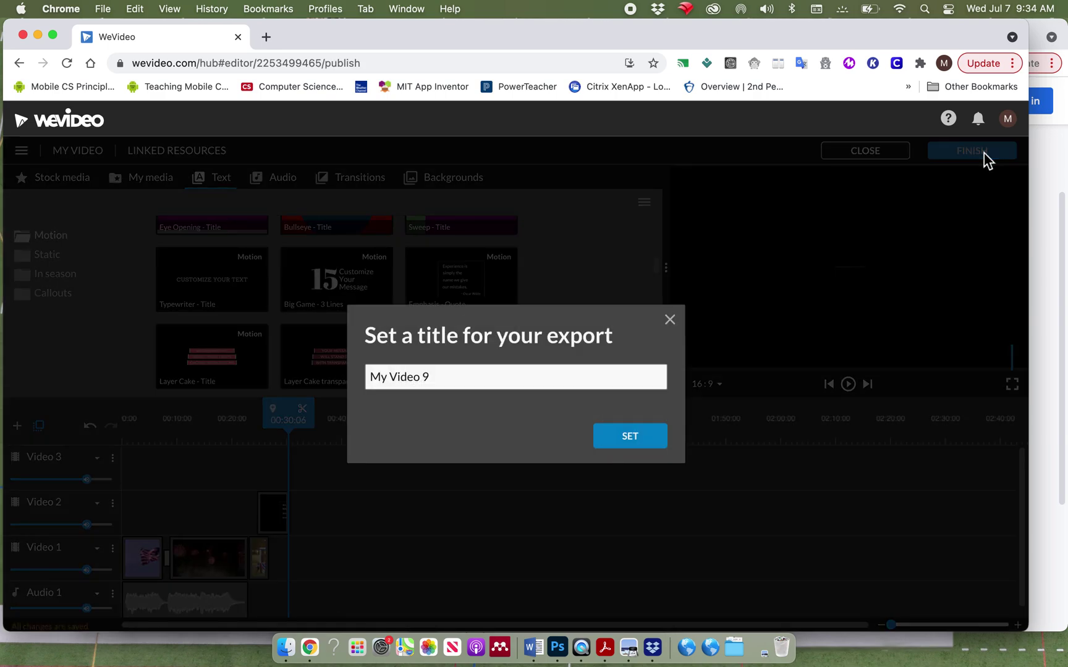
pyautogui.moveTo(579, 376); pyautogui.dragTo(58, 319)
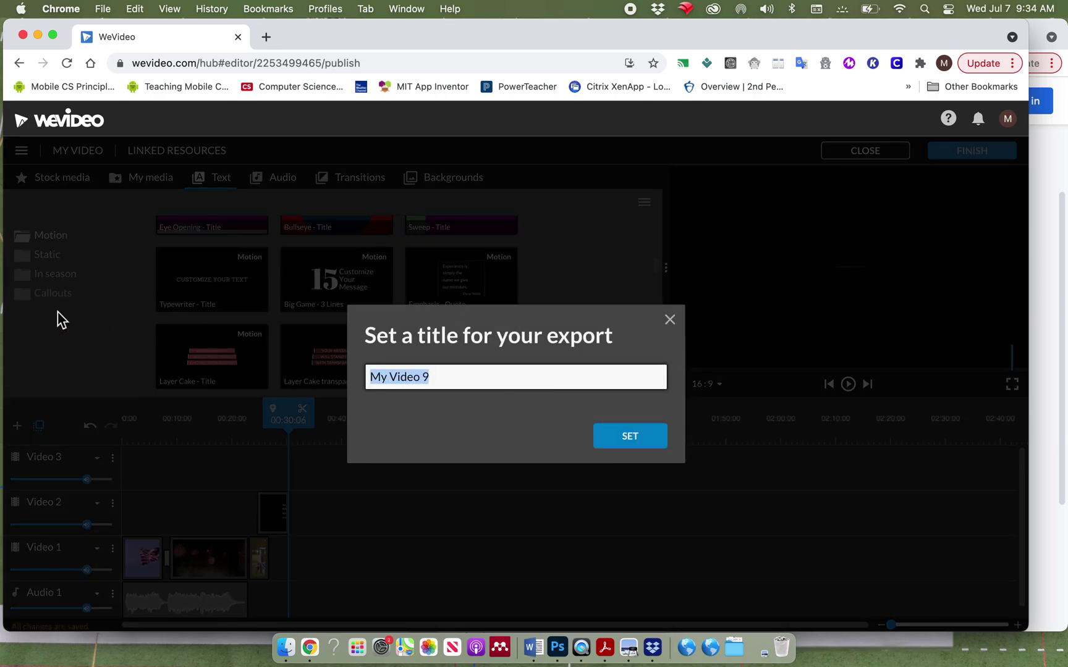
pyautogui.write('Yourname-4th of July')
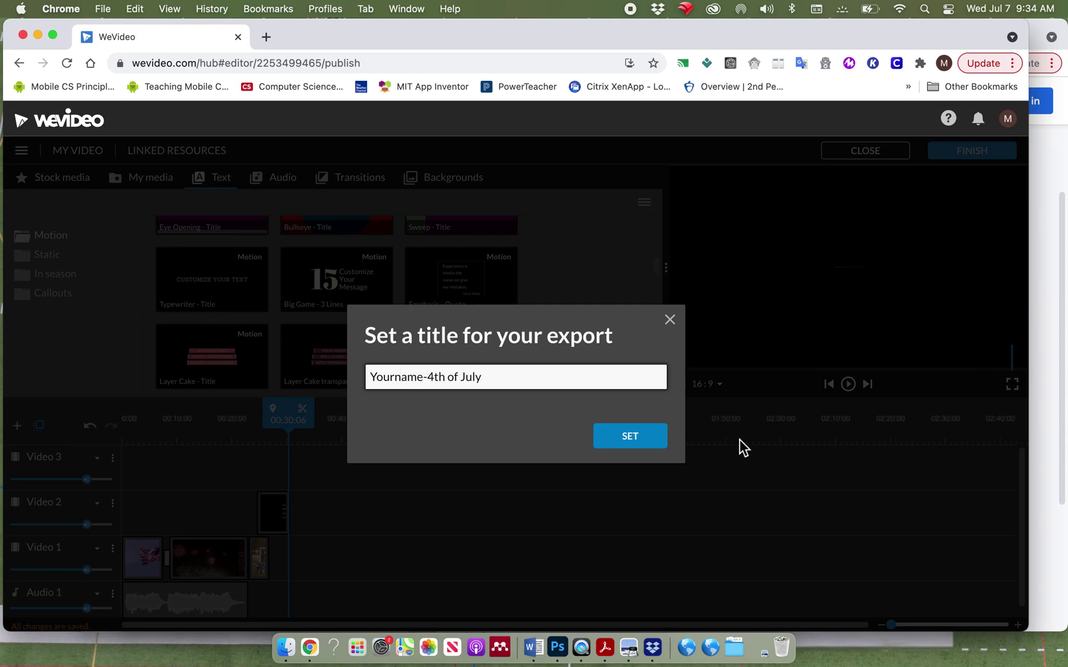
pyautogui.click(629, 440)
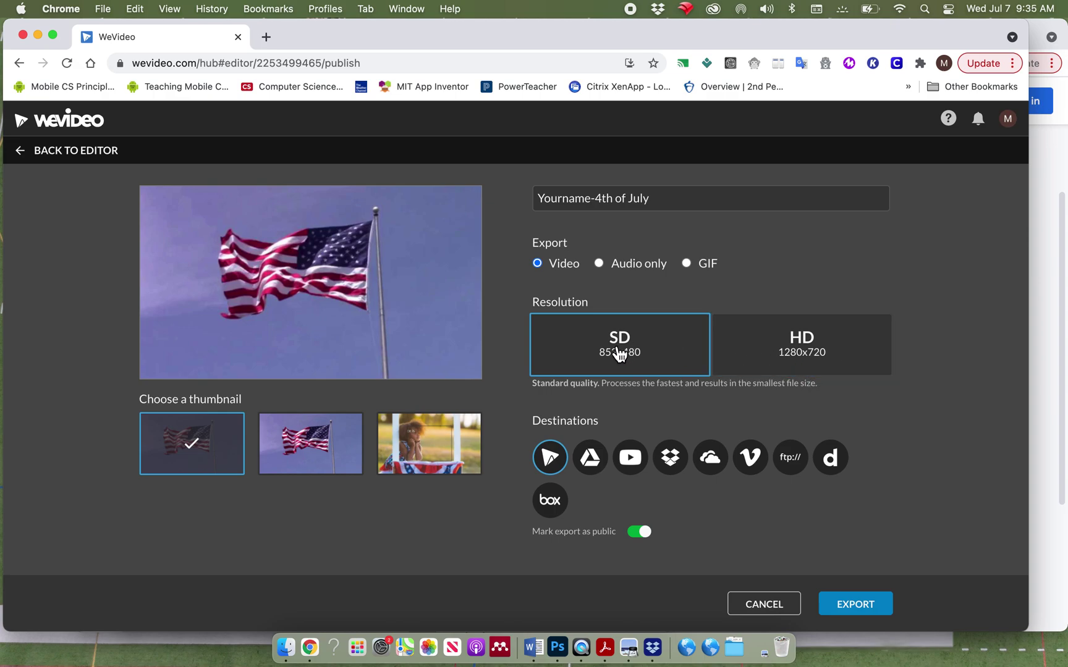
# Export the video in HD 1280x720 to WeVideo and Google Drive, keeping the flag thumbnail
pyautogui.click(779, 356)
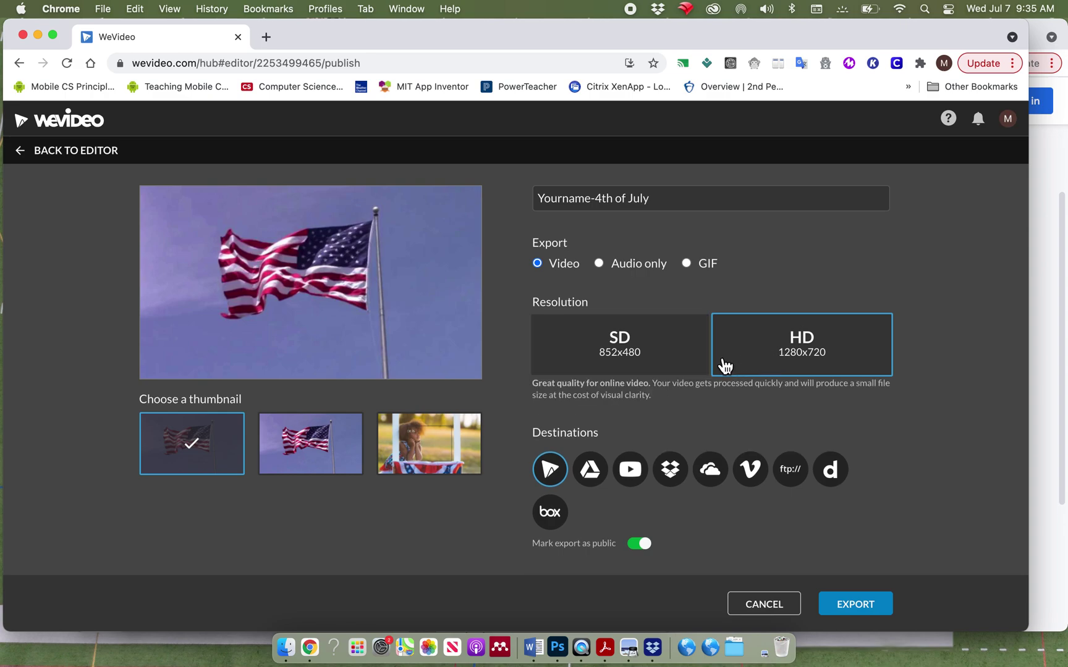
pyautogui.click(594, 476)
pyautogui.click(433, 442)
pyautogui.click(207, 447)
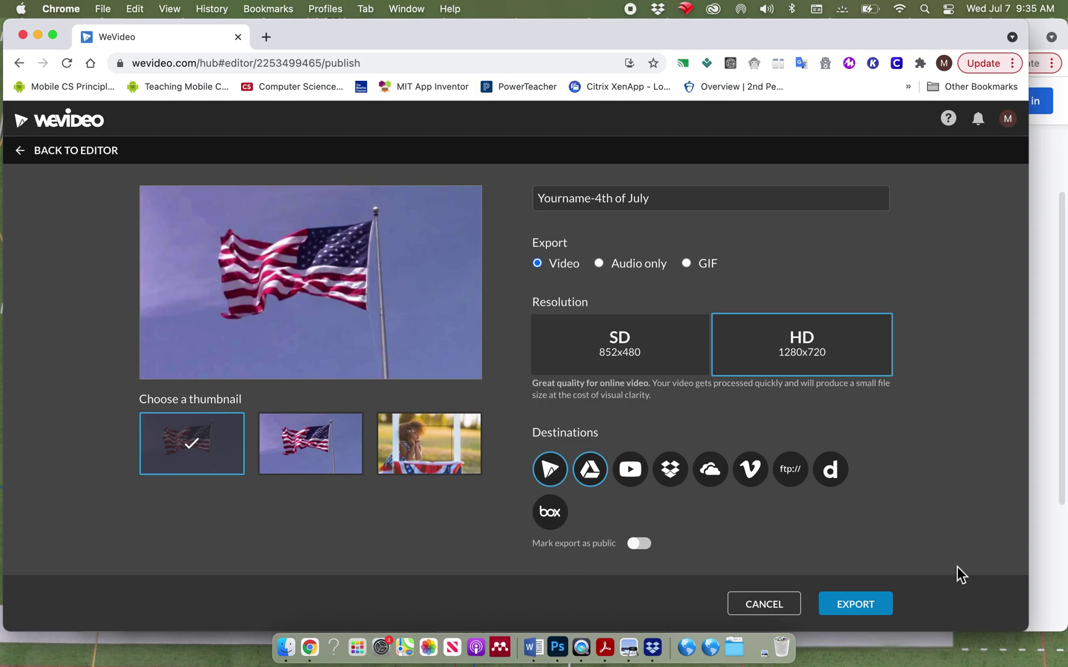
pyautogui.click(872, 609)
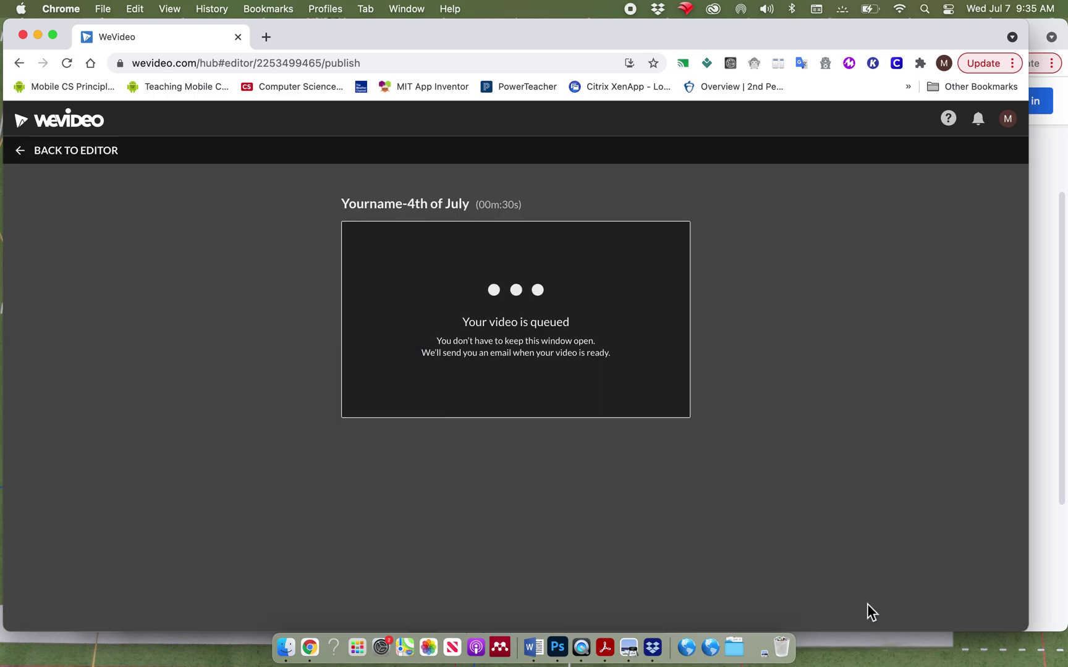